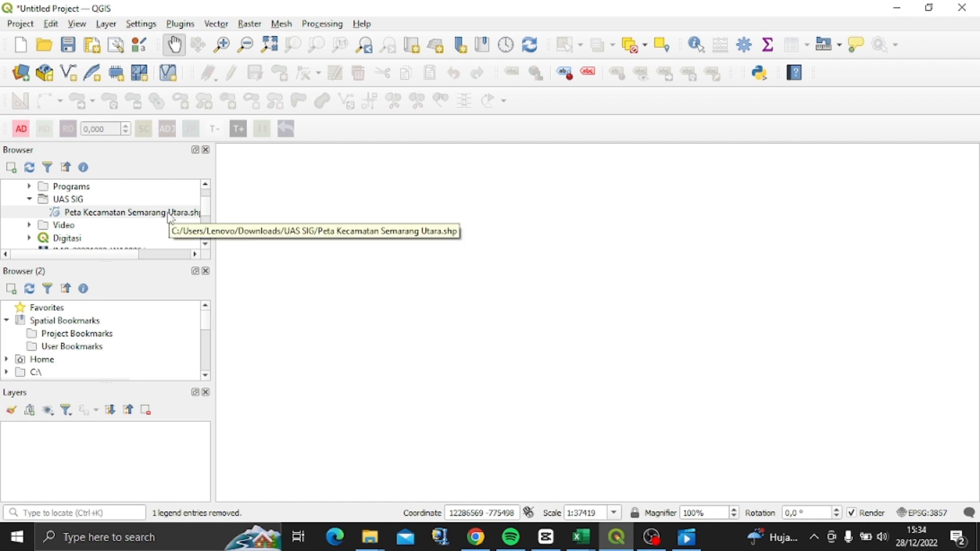
# Load the Peta Kecamatan Semarang Utara shapefile from the UAS SIG folder and open its attribute table
pyautogui.doubleClick(169, 216)
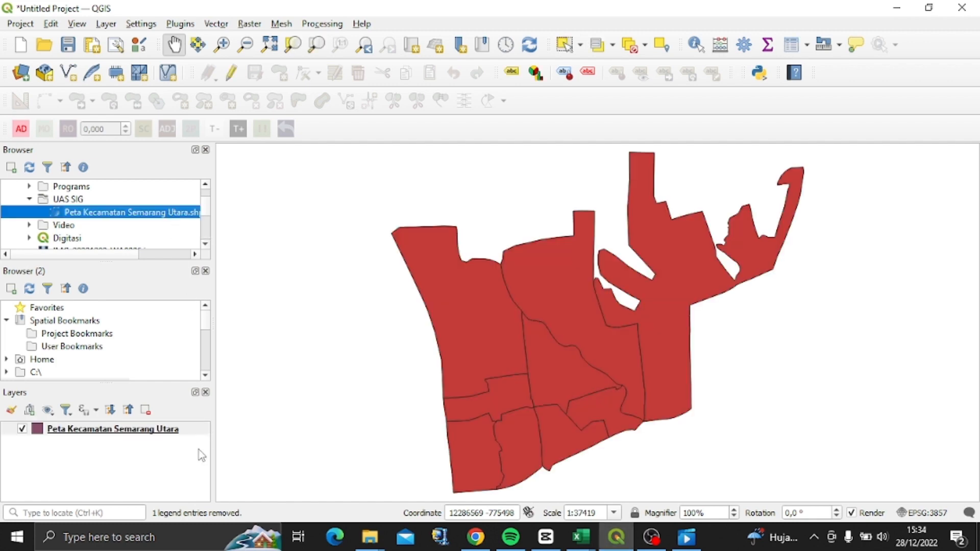
pyautogui.click(156, 431)
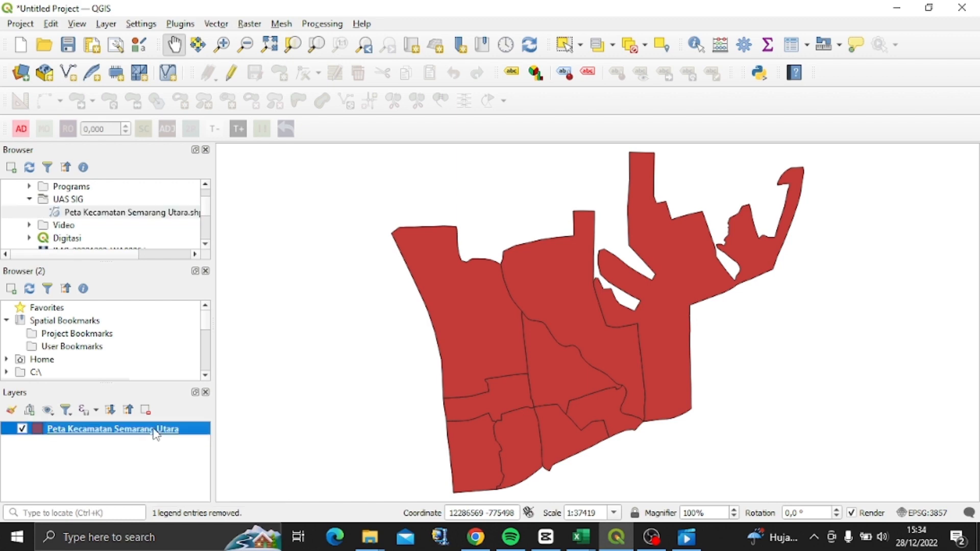
pyautogui.rightClick(156, 432)
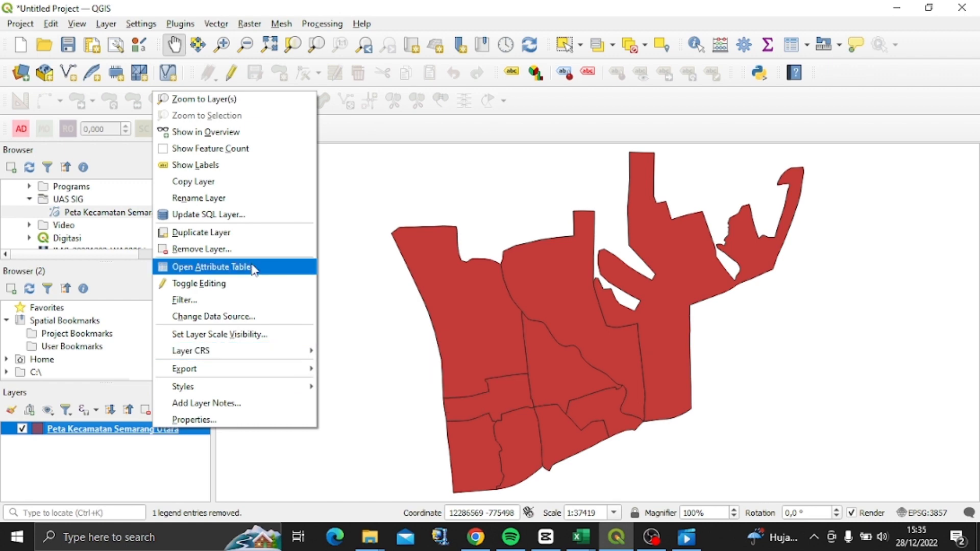
pyautogui.click(254, 269)
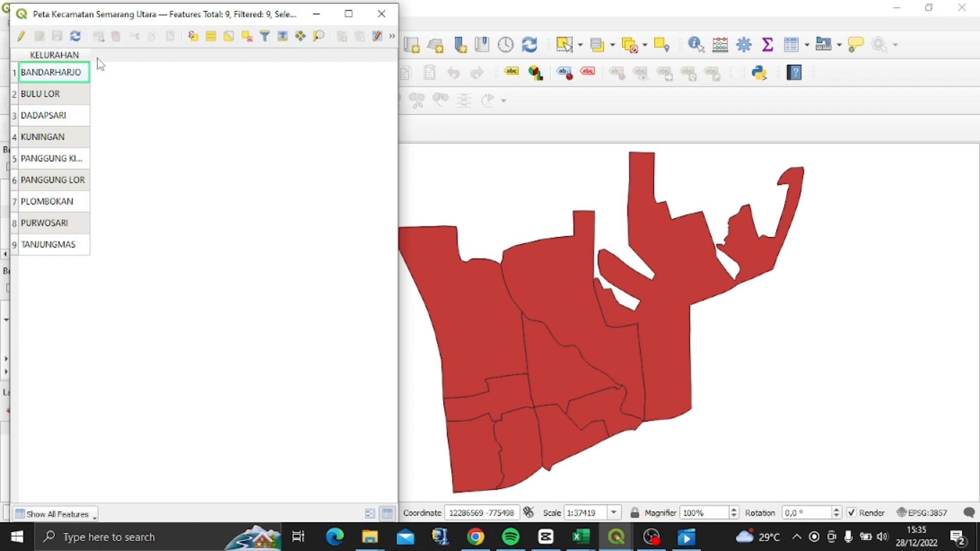
# Enable editing for the layer and add a whole number field named JMLH PDDK with length 11
pyautogui.click(24, 38)
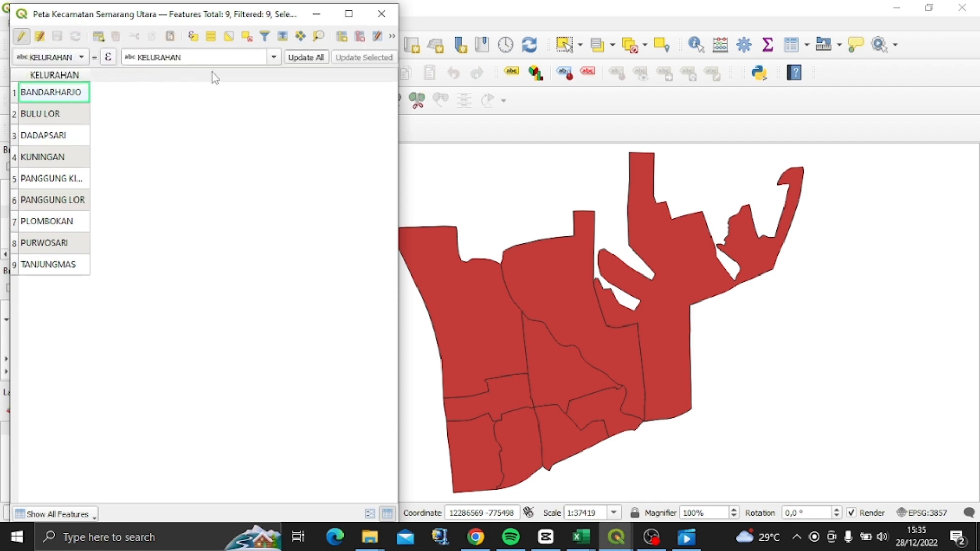
pyautogui.click(343, 41)
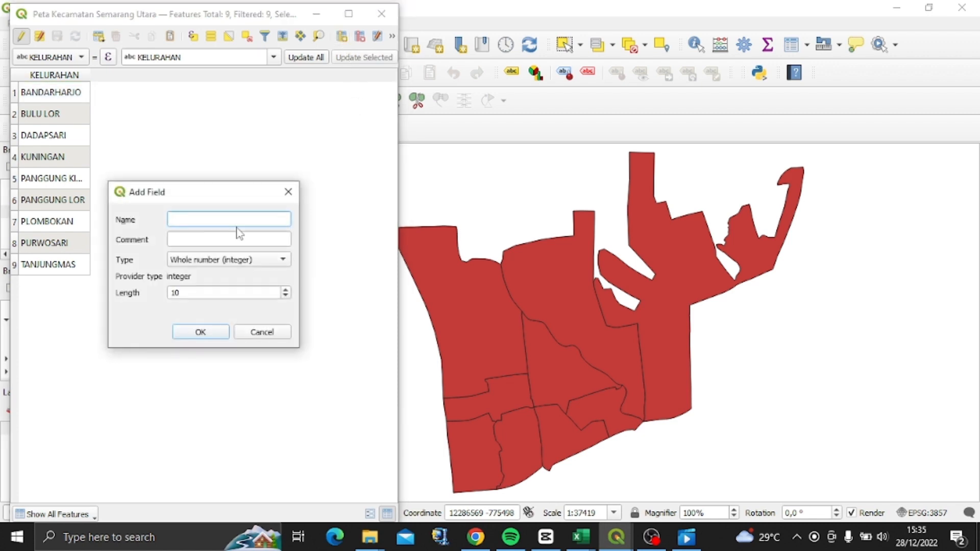
pyautogui.write('JMLH PDDK')
pyautogui.click(286, 290)
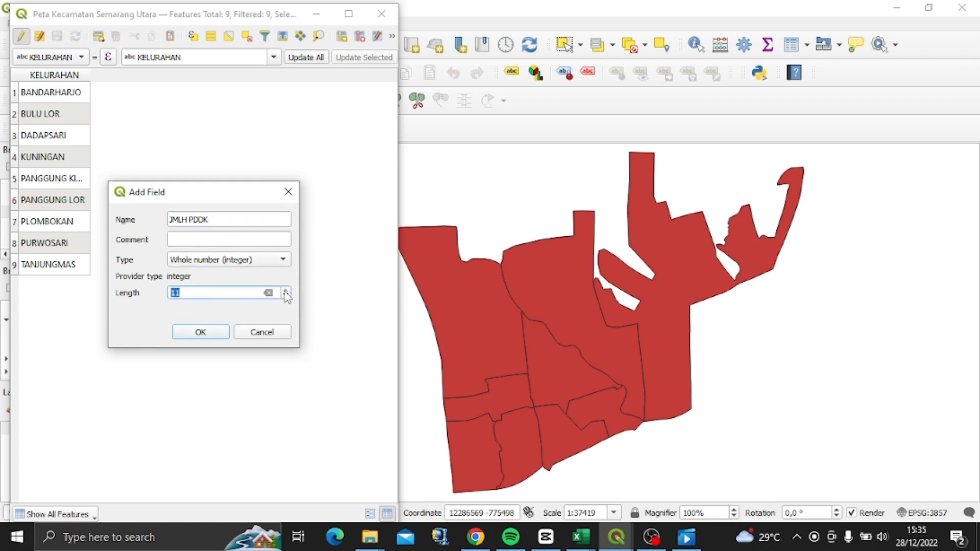
pyautogui.click(220, 332)
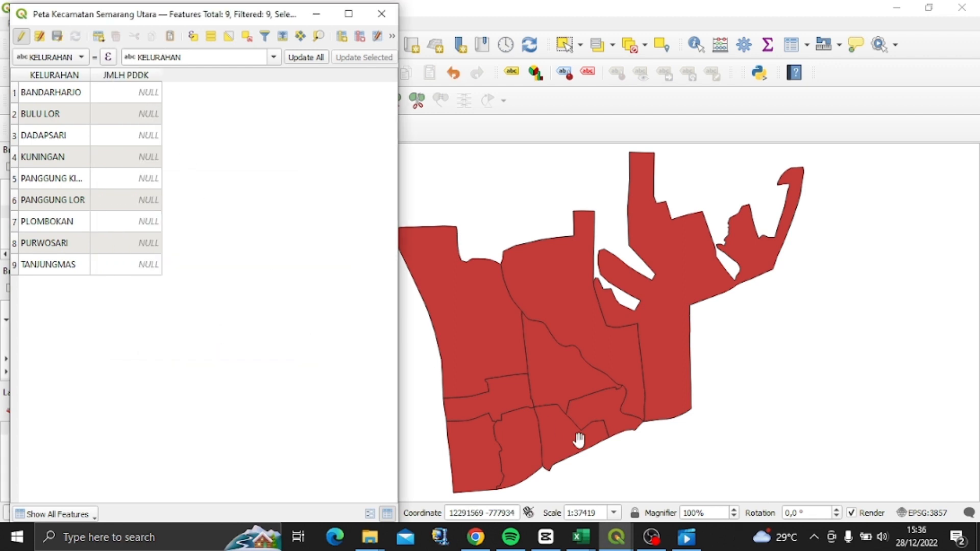
# Bring up the DATA LUAS WILAYAH SIG workbook in Excel, and enter JMLH PDDK 22914 for BANDARHARJO and 17210 for BULU LOR in QGIS
pyautogui.moveTo(582, 536)
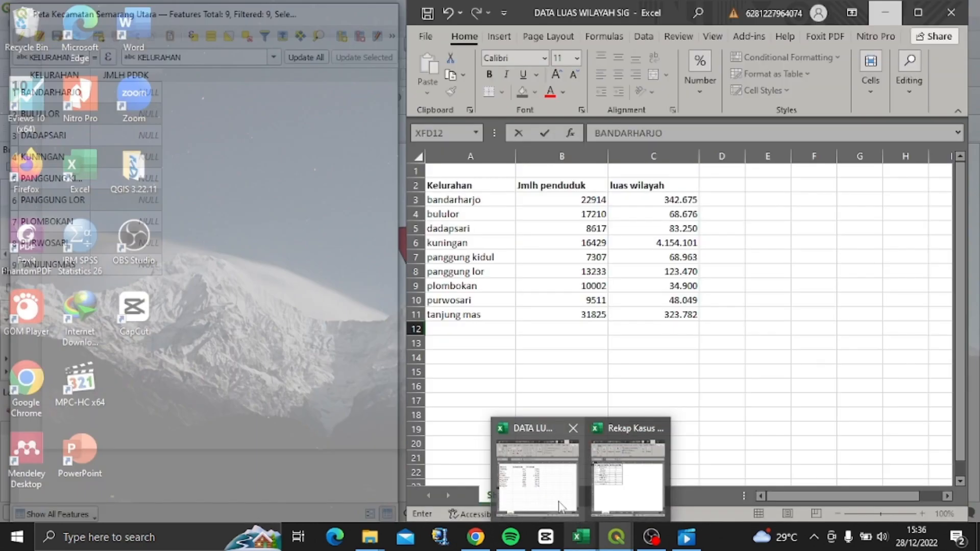
pyautogui.click(560, 502)
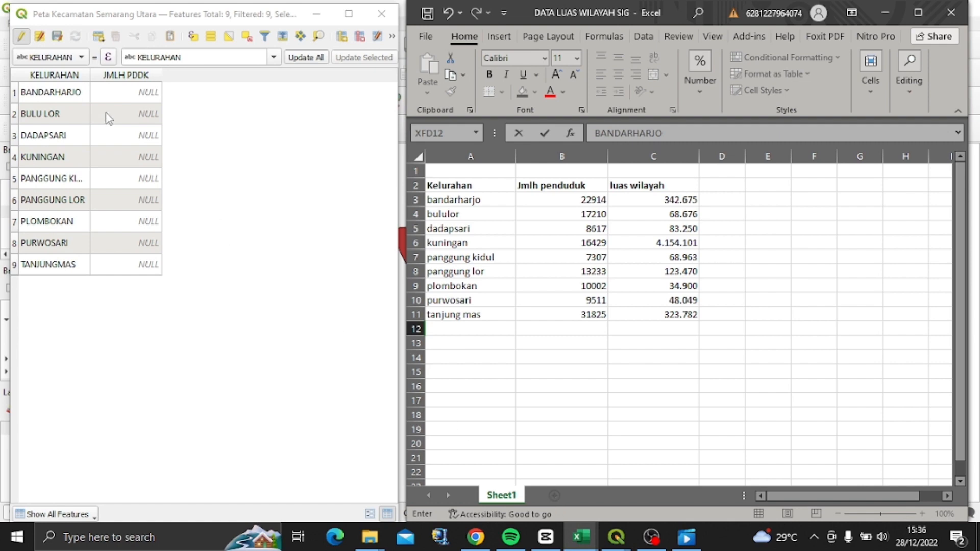
pyautogui.click(127, 103)
pyautogui.doubleClick(125, 96)
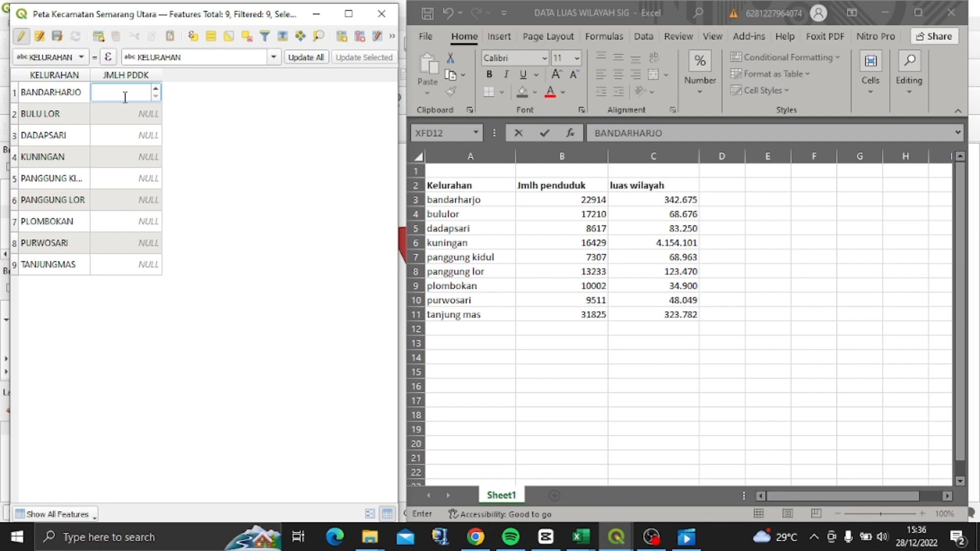
pyautogui.write('22914')
pyautogui.press('Return')
pyautogui.press('Down')
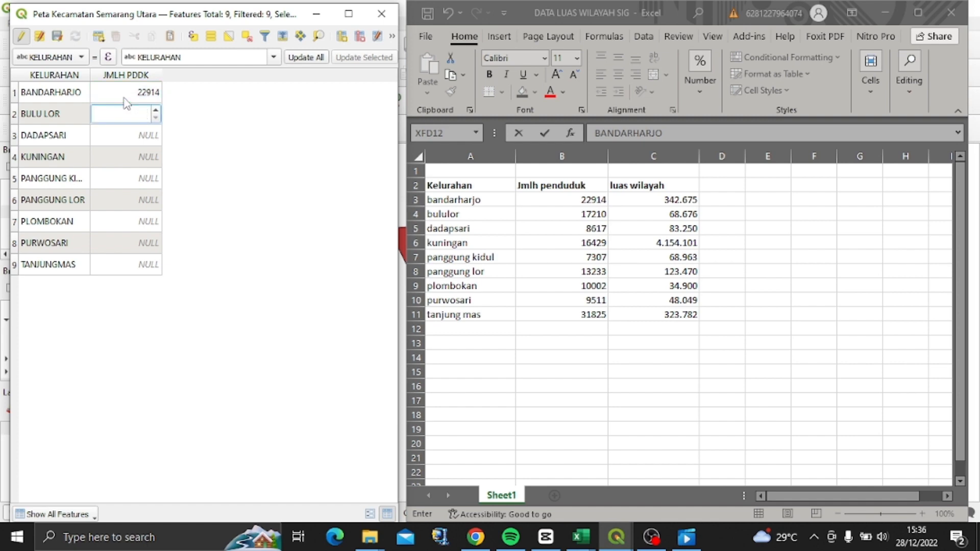
pyautogui.write('17210')
pyautogui.press('Return')
pyautogui.press('Down')
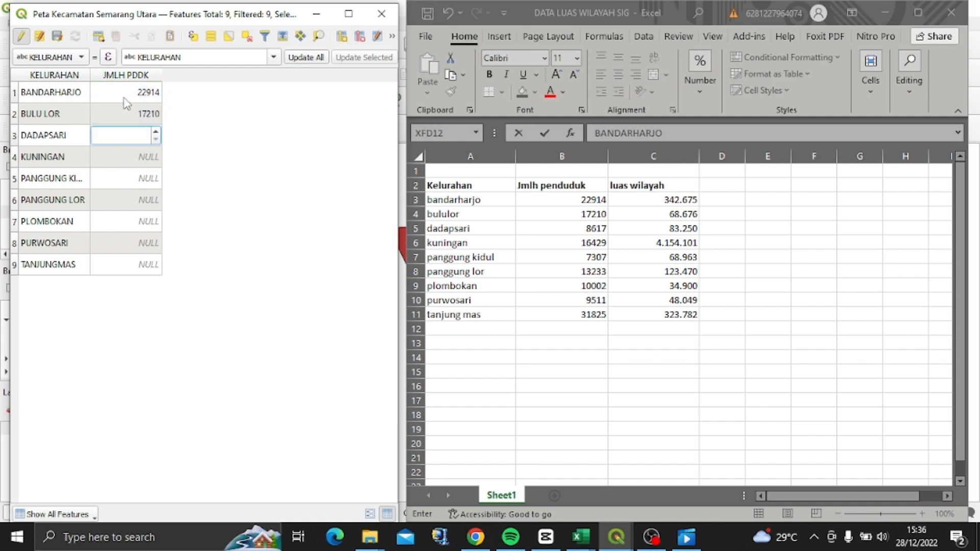
# Enter the JMLH PDDK values 8617 for DADAPSARI and 16429 for KUNINGAN
pyautogui.write('8617')
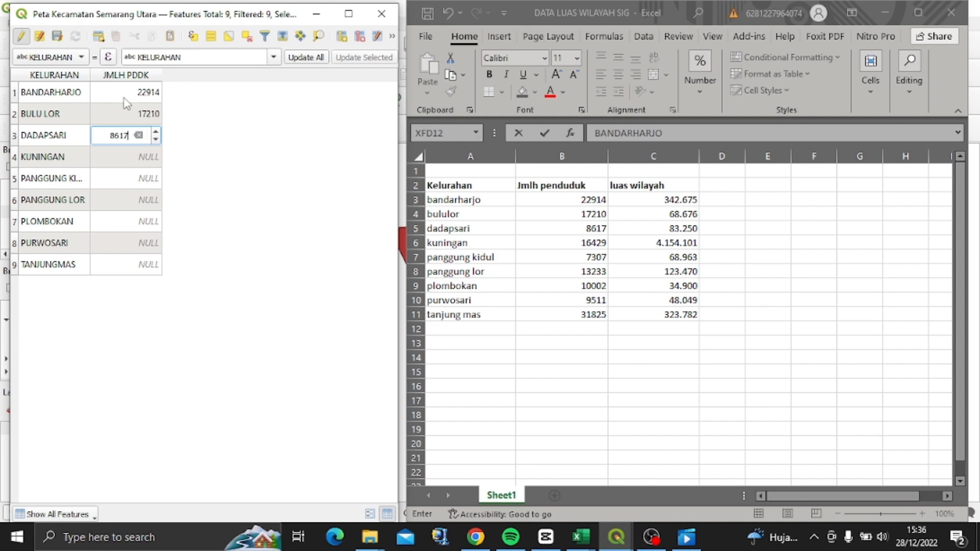
pyautogui.press('Return')
pyautogui.press('Down')
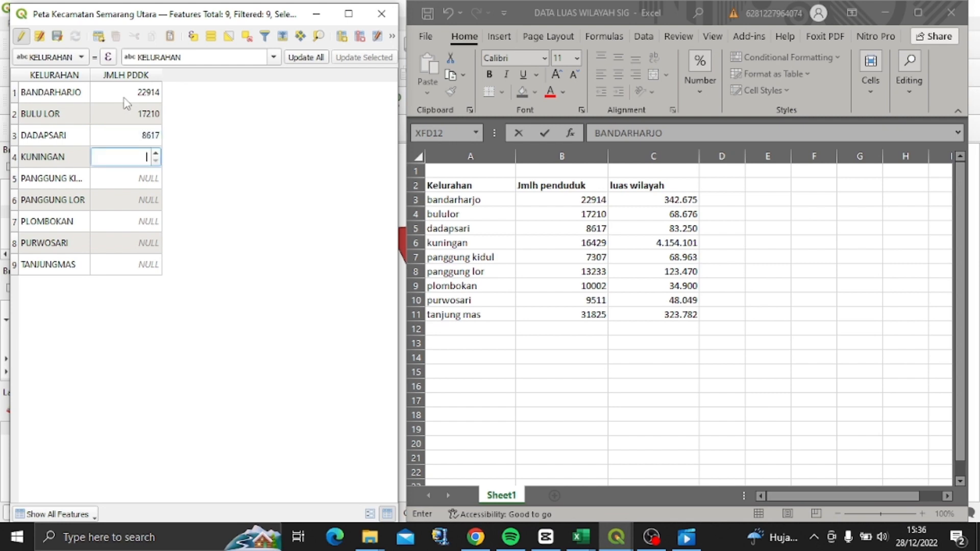
pyautogui.write('16429')
pyautogui.press('Return')
pyautogui.press('Down')
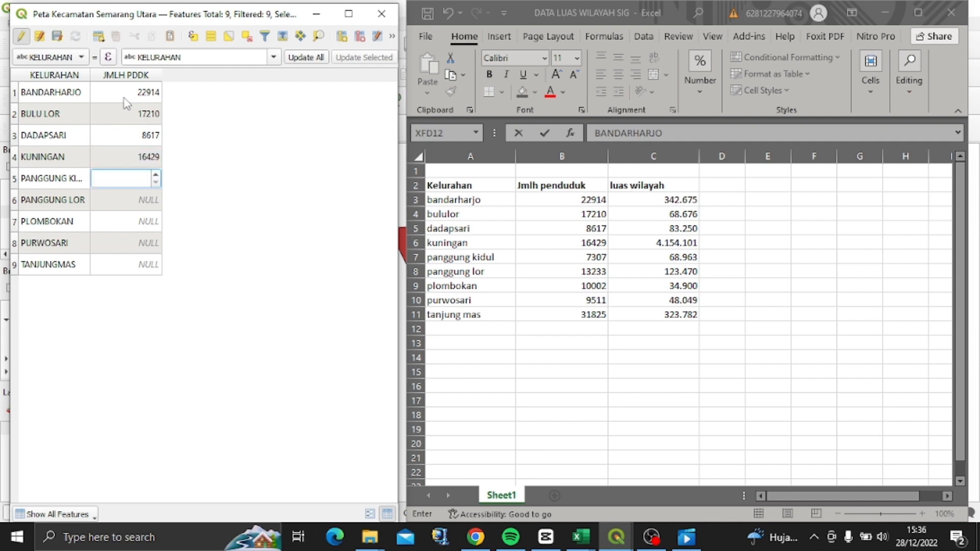
# Enter the JMLH PDDK values 7307 for PANGGUNG KIDUL and 13233 for PANGGUNG LOR
pyautogui.write('7307')
pyautogui.press('Return')
pyautogui.press('Down')
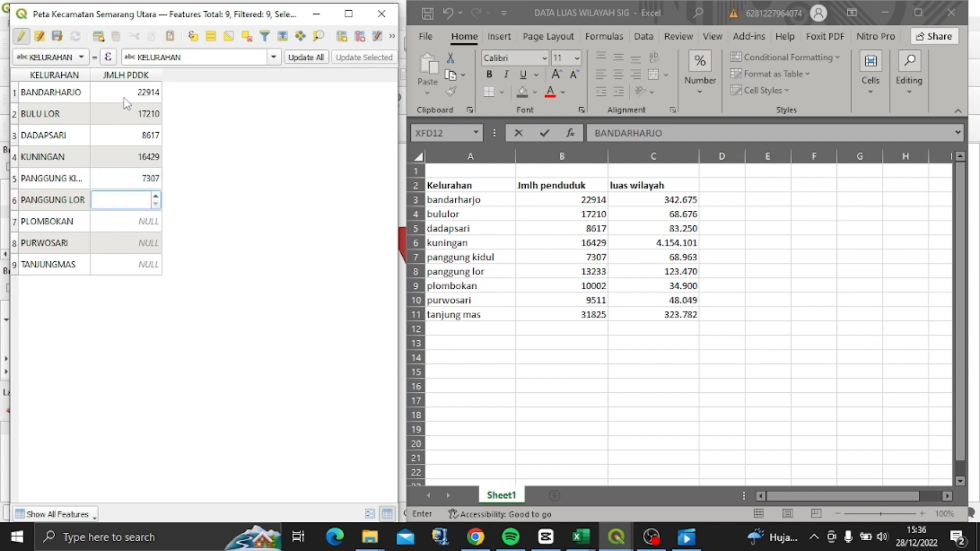
pyautogui.write('13233')
pyautogui.press('Return')
pyautogui.press('Down')
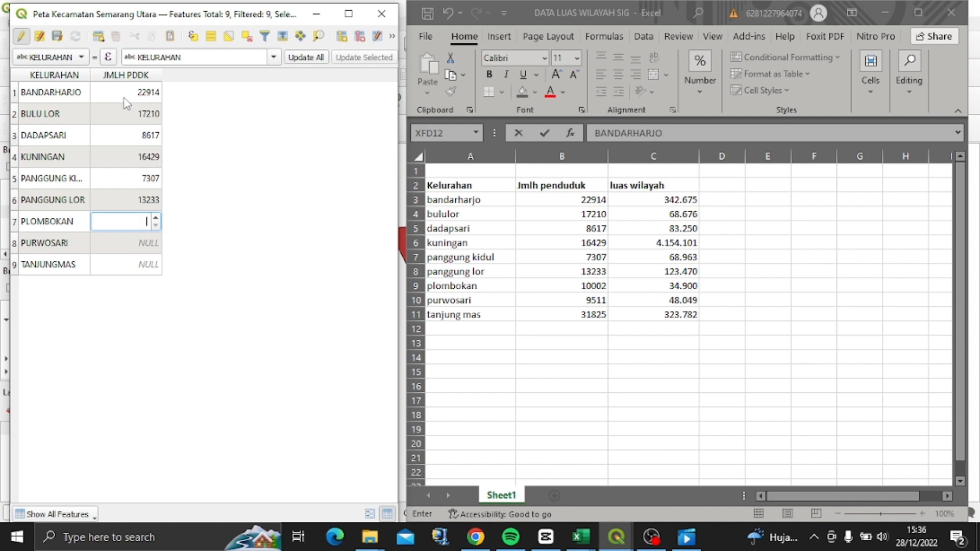
# Set the JMLH PDDK value of PLOMBOKAN to 10002
pyautogui.write('10002')
pyautogui.press('Down')
pyautogui.press('Return')
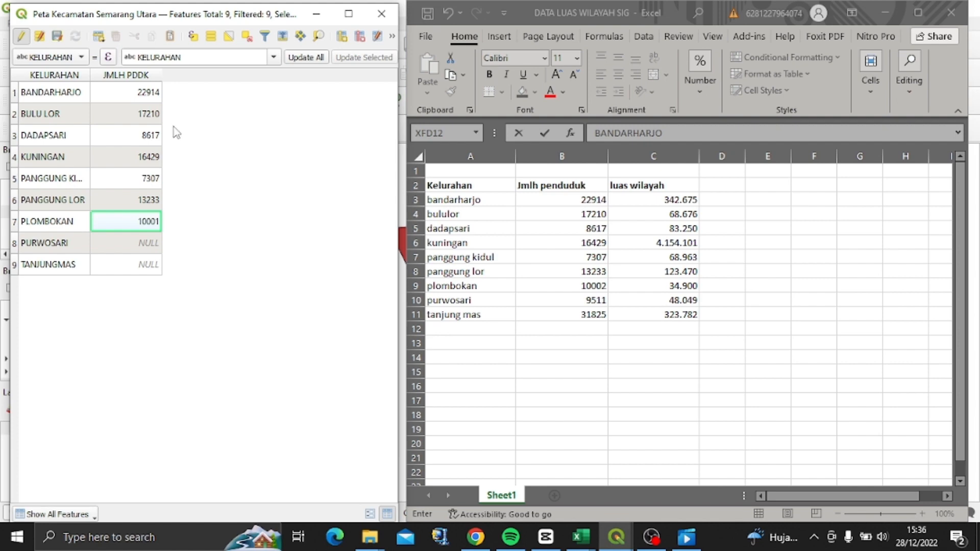
pyautogui.doubleClick(157, 227)
pyautogui.click(127, 221)
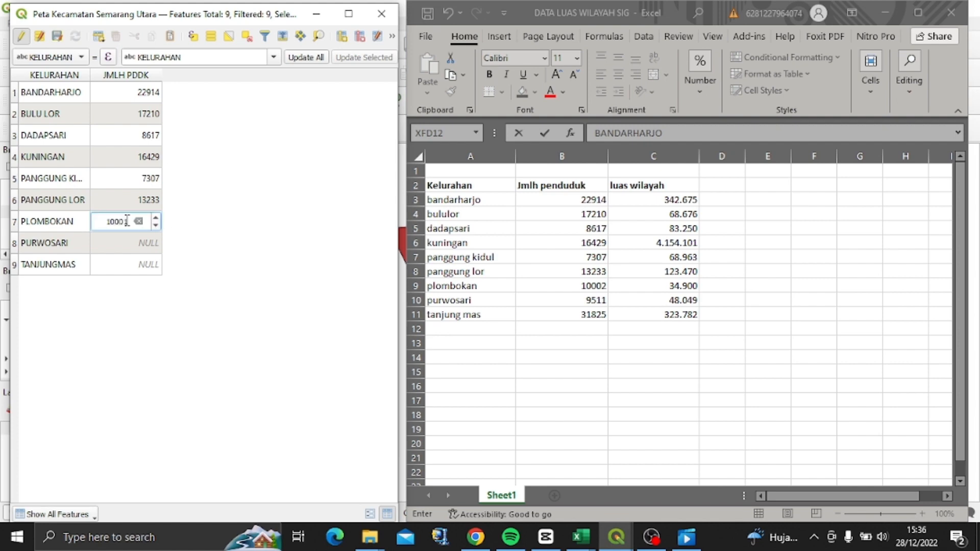
pyautogui.write('2')
pyautogui.press('Return')
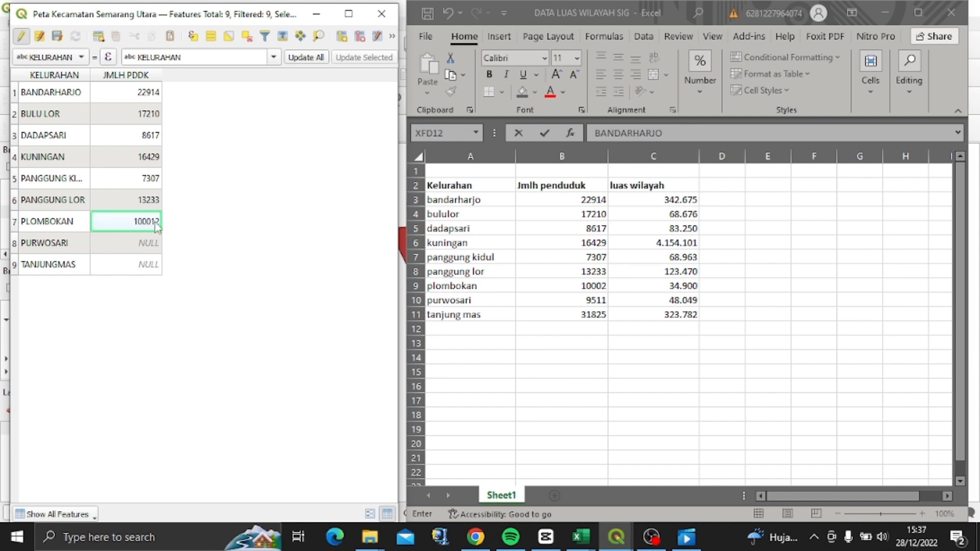
pyautogui.doubleClick(127, 224)
pyautogui.click(126, 222)
pyautogui.press('BackSpace')
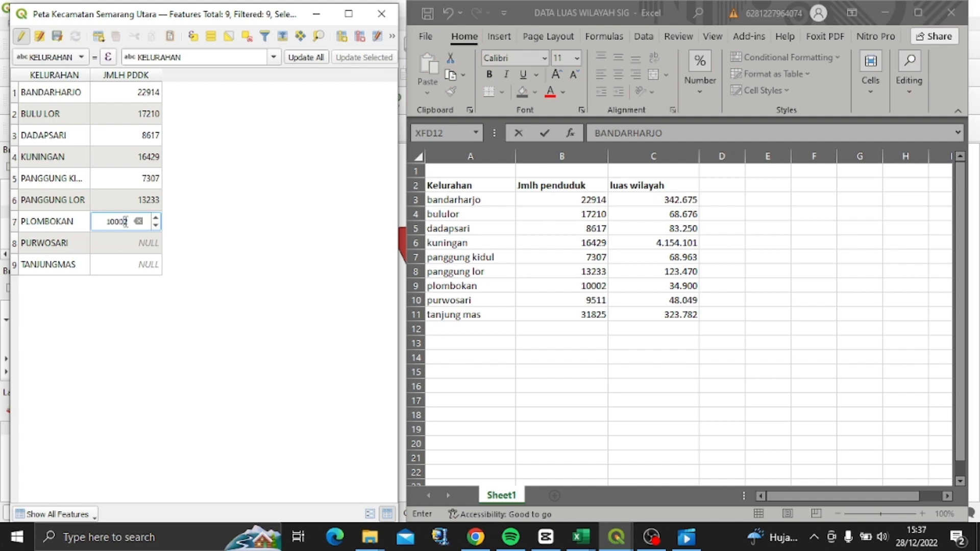
pyautogui.press('Tab')
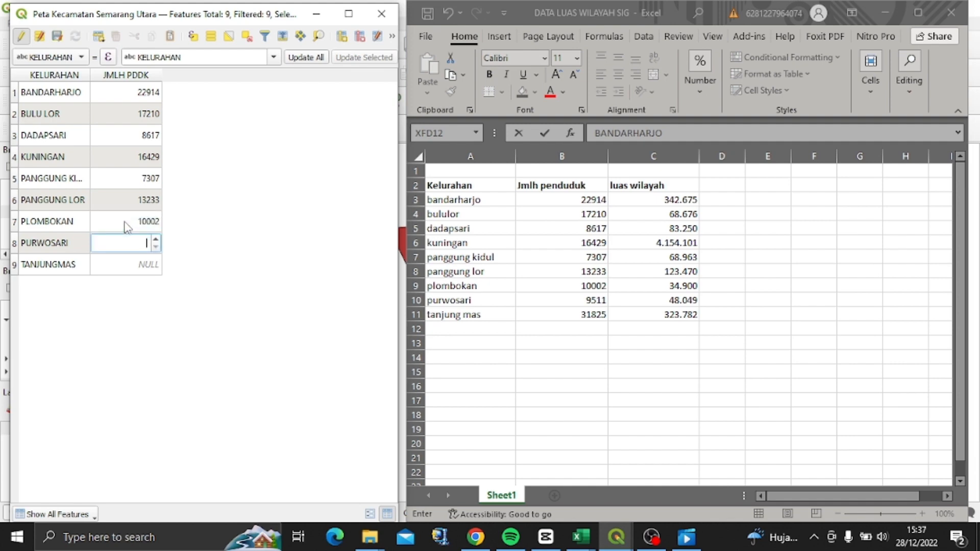
# Enter the JMLH PDDK values 9511 for PURWOSARI and 31825 for TANJUNGMAS
pyautogui.write('9511')
pyautogui.press('Tab')
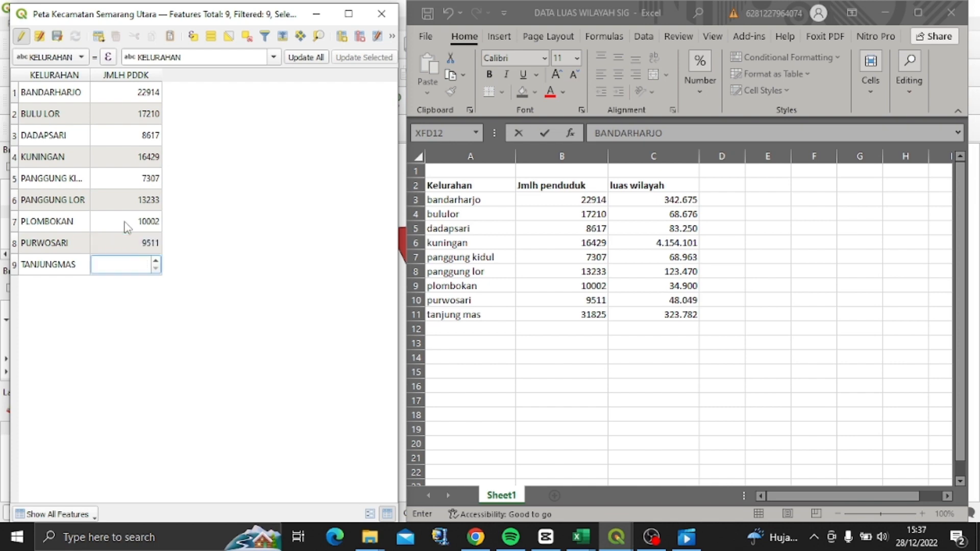
pyautogui.write('31825')
pyautogui.press('Return')
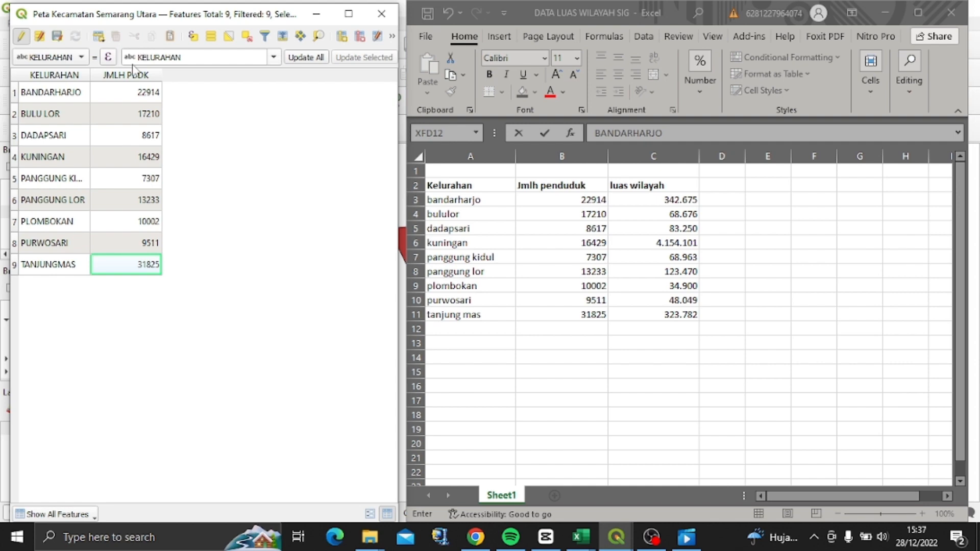
# Add a whole number field named LUAS WIL with length 11 to the attribute table
pyautogui.click(343, 42)
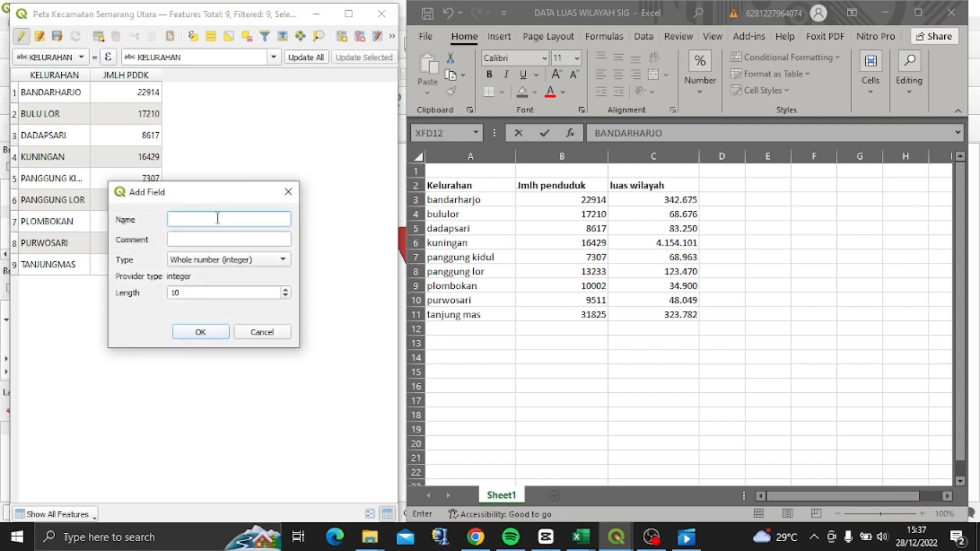
pyautogui.write('LUAS WILL')
pyautogui.click(287, 290)
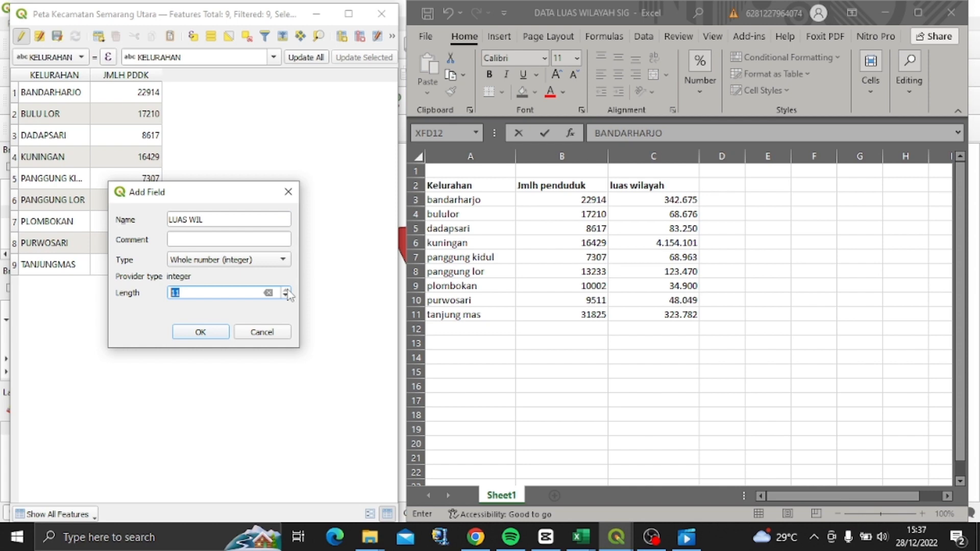
pyautogui.click(201, 333)
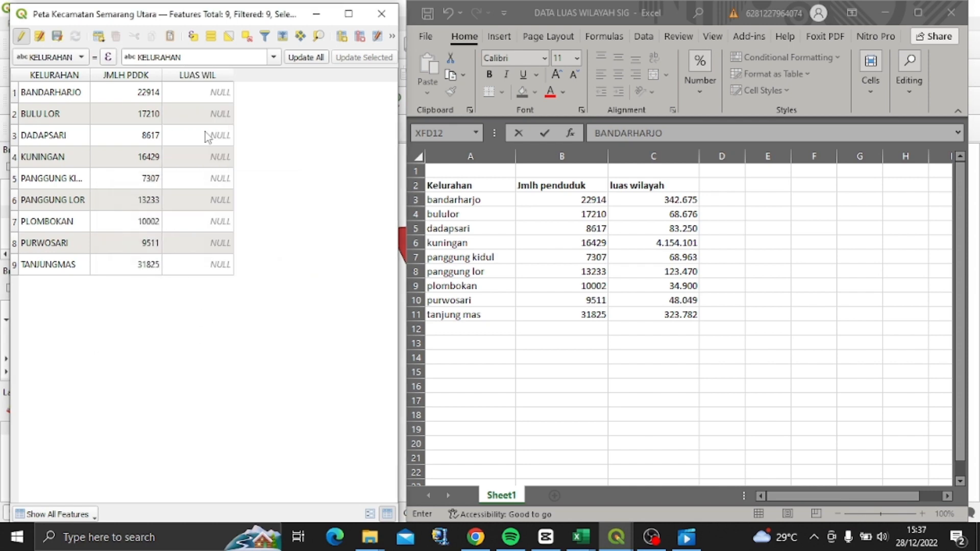
# Enter the LUAS WIL values 342675 for BANDARHARJO and 68676 for BULU LOR
pyautogui.doubleClick(214, 97)
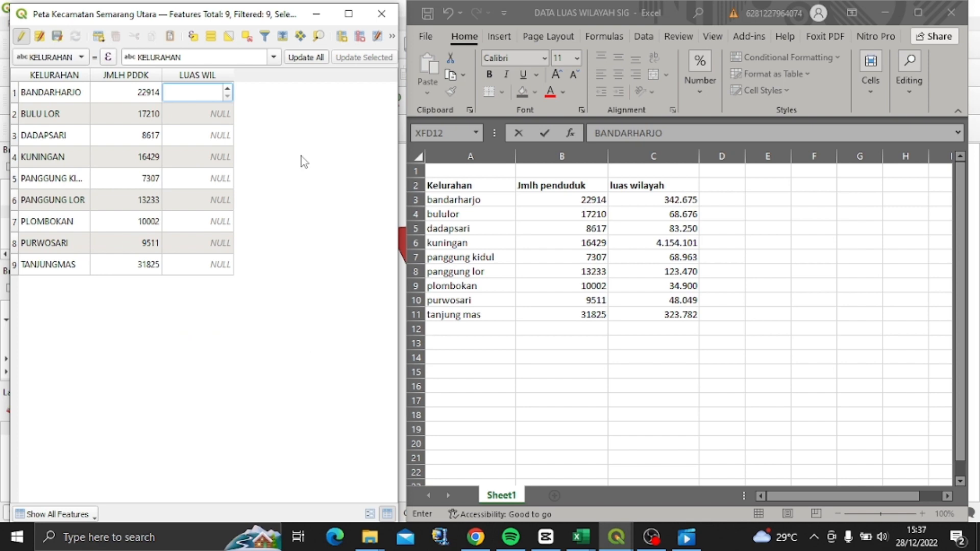
pyautogui.write('342.675')
pyautogui.press('Return')
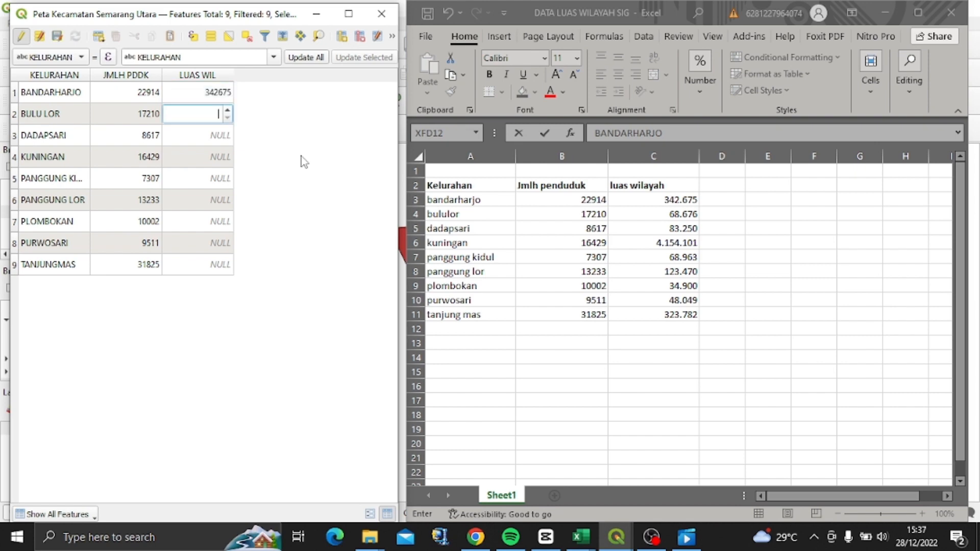
pyautogui.write('68')
pyautogui.write('676')
pyautogui.press('Return')
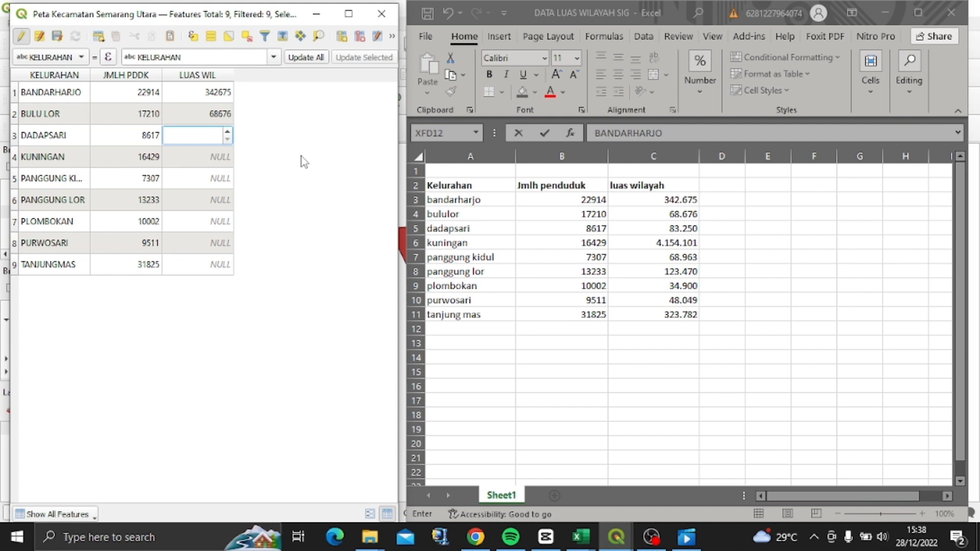
# Enter the LUAS WIL values 83250 for DADAPSARI and 4154101 for KUNINGAN
pyautogui.write('83250')
pyautogui.press('Return')
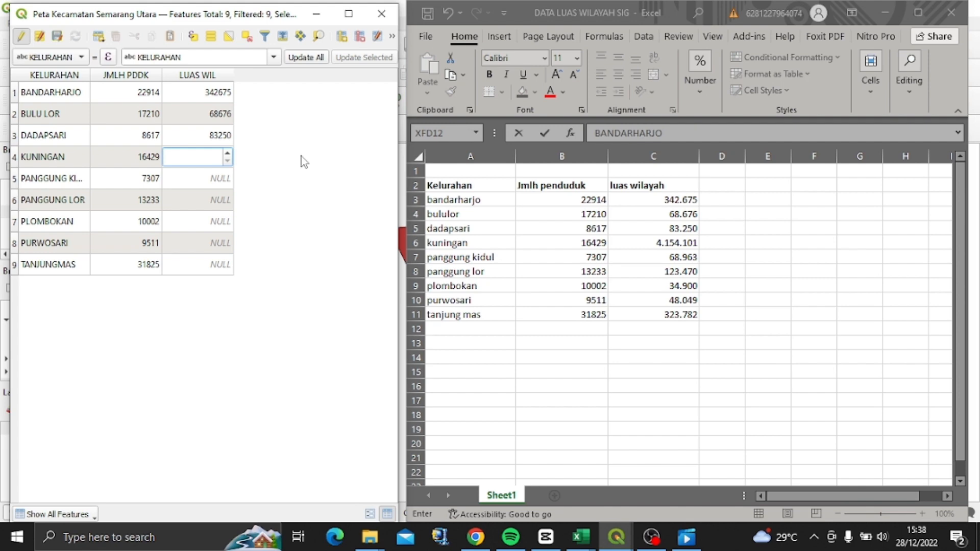
pyautogui.write('4154101')
pyautogui.press('Return')
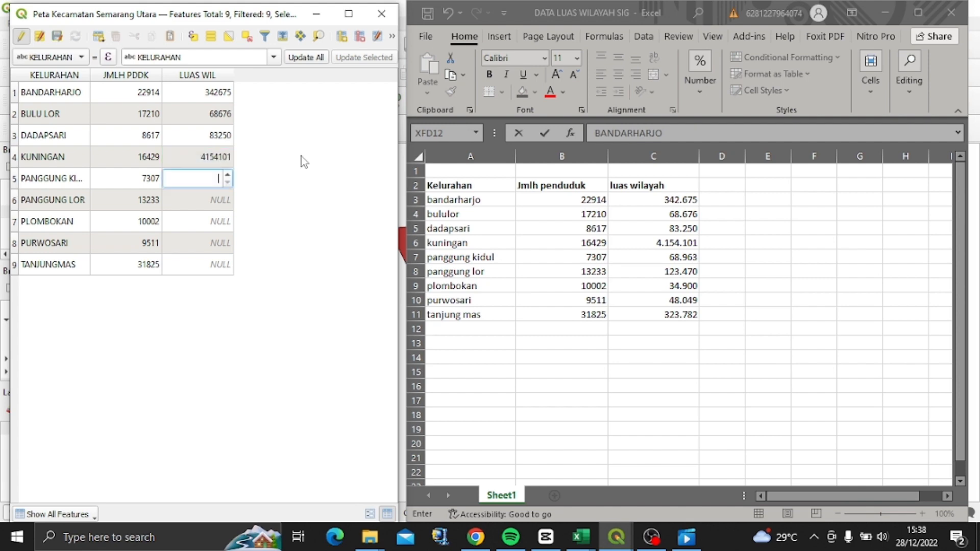
# Enter the LUAS WIL values 68963 for PANGGUNG KIDUL and 123470 for PANGGUNG LOR
pyautogui.write('68963')
pyautogui.press('Return')
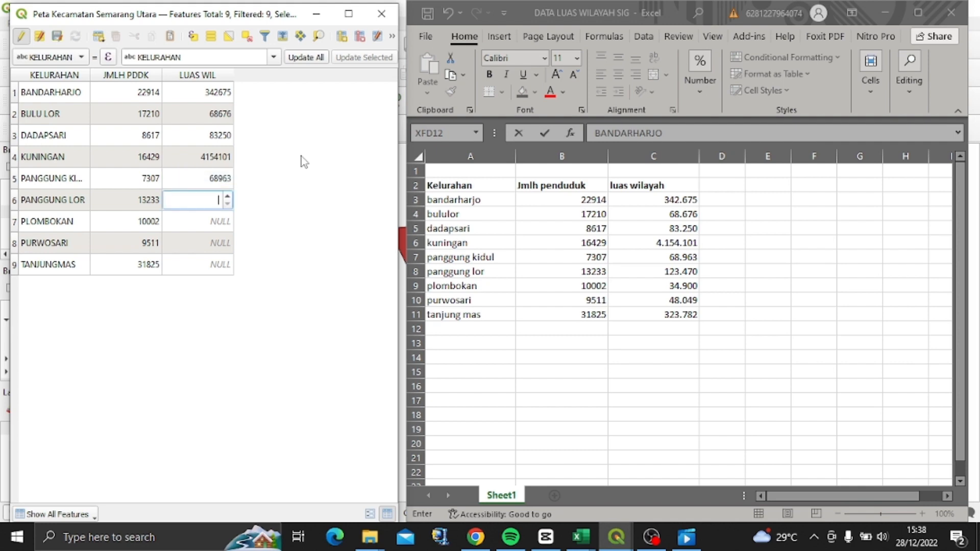
pyautogui.write('123470')
pyautogui.press('Return')
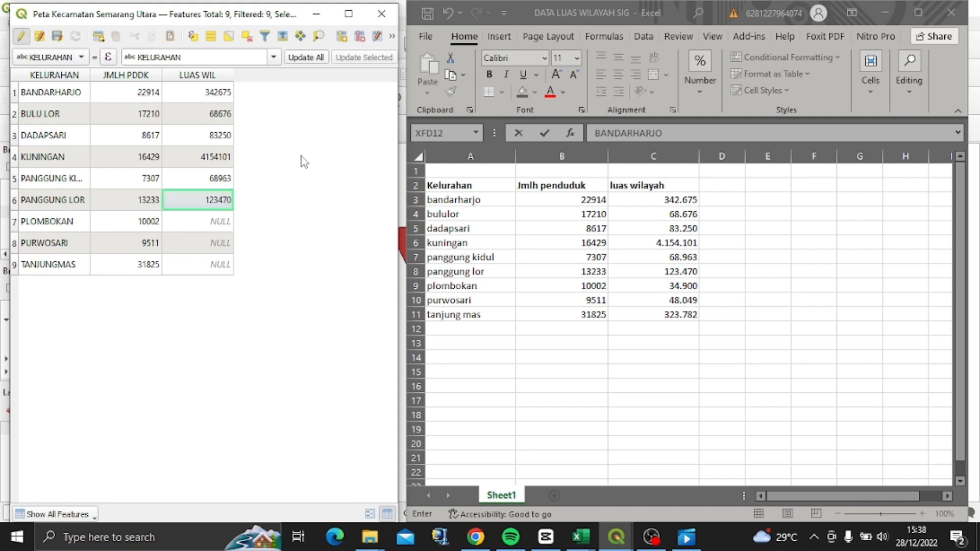
# Enter the LUAS WIL values 34900 for PLOMBOKAN, 48049 for PURWOSARI and 323782 for TANJUNGMAS
pyautogui.write('34900')
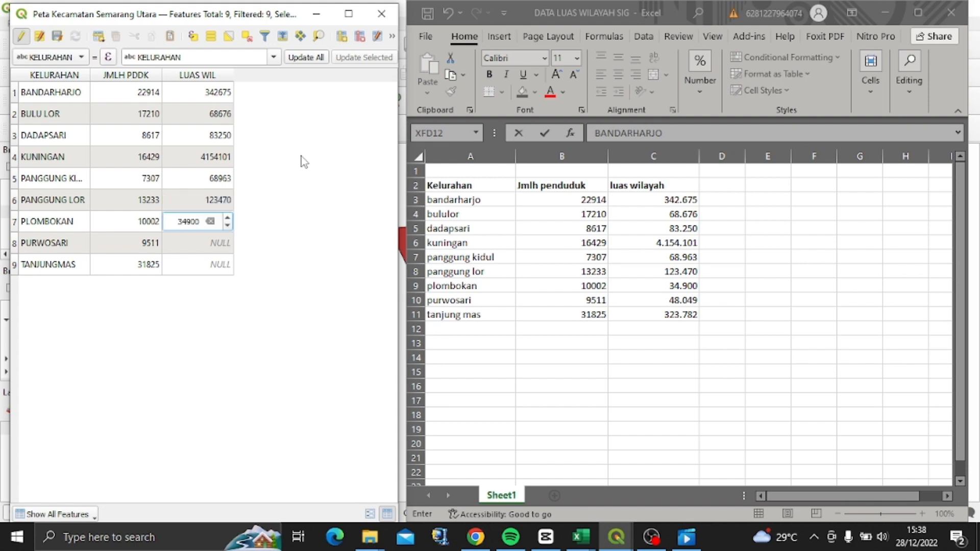
pyautogui.press('Return')
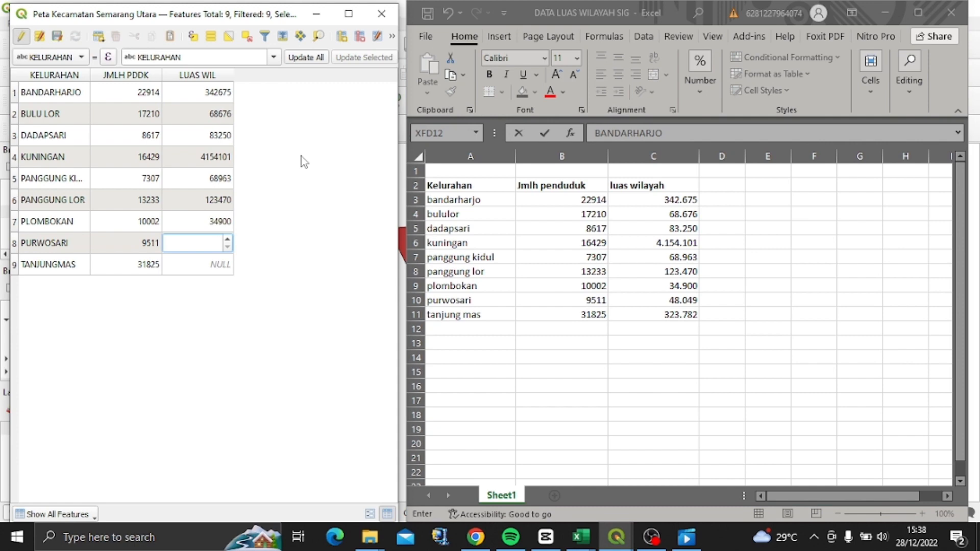
pyautogui.write('48049')
pyautogui.press('Return')
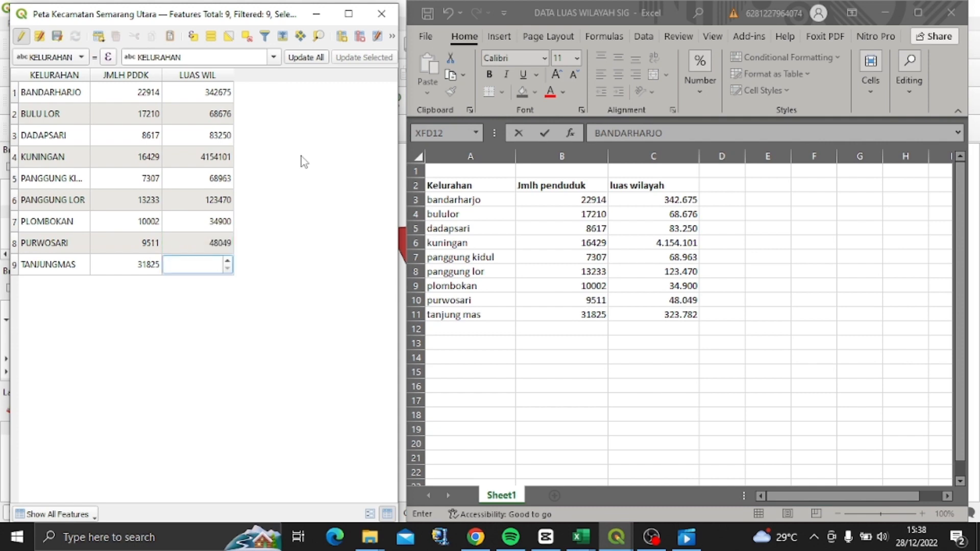
pyautogui.write('323782')
pyautogui.press('Return')
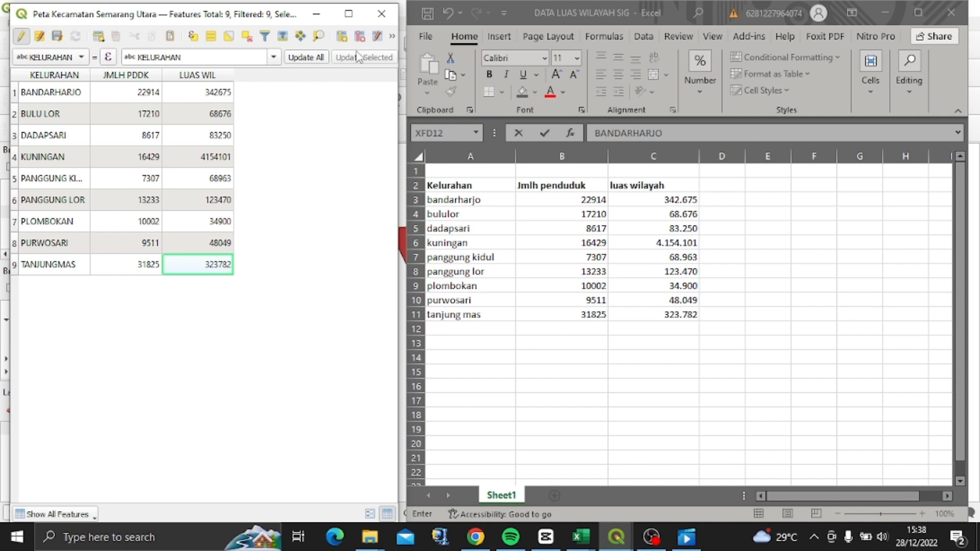
# Set up a new virtual field named PDT HUNI in the field calculator of the maximized attribute table
pyautogui.click(393, 37)
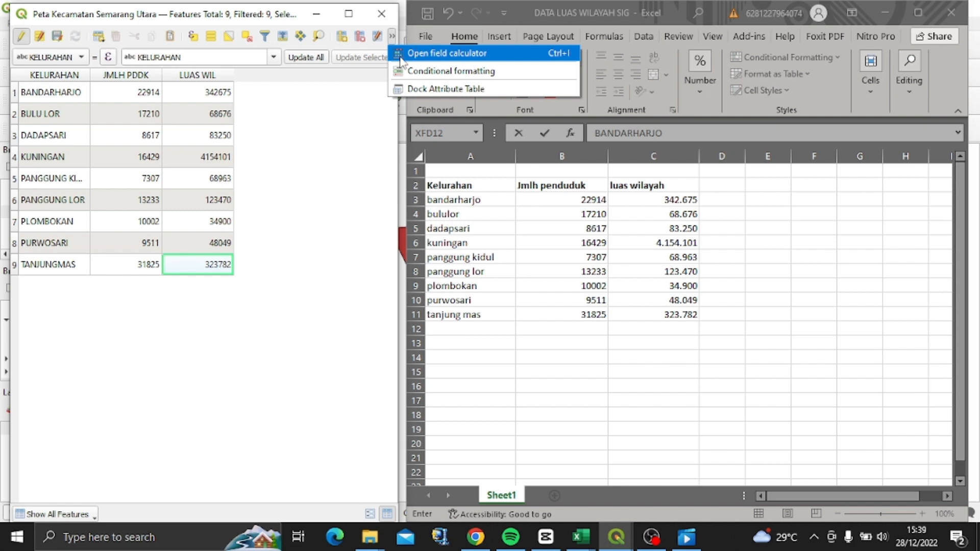
pyautogui.click(357, 20)
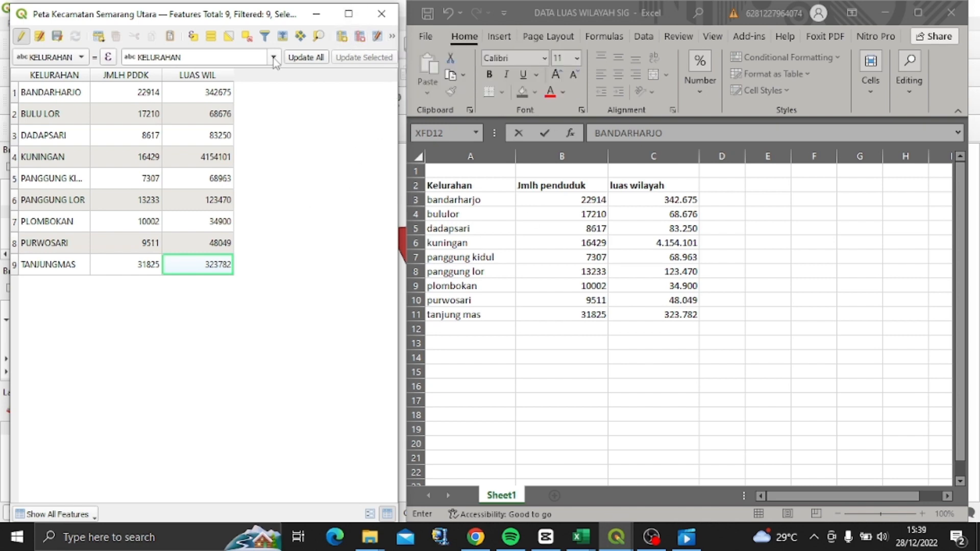
pyautogui.click(348, 14)
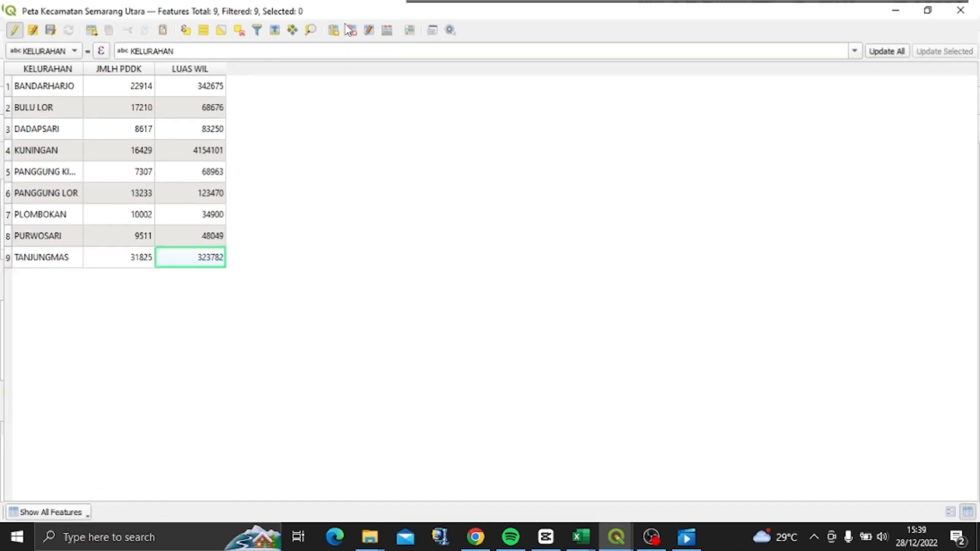
pyautogui.click(390, 32)
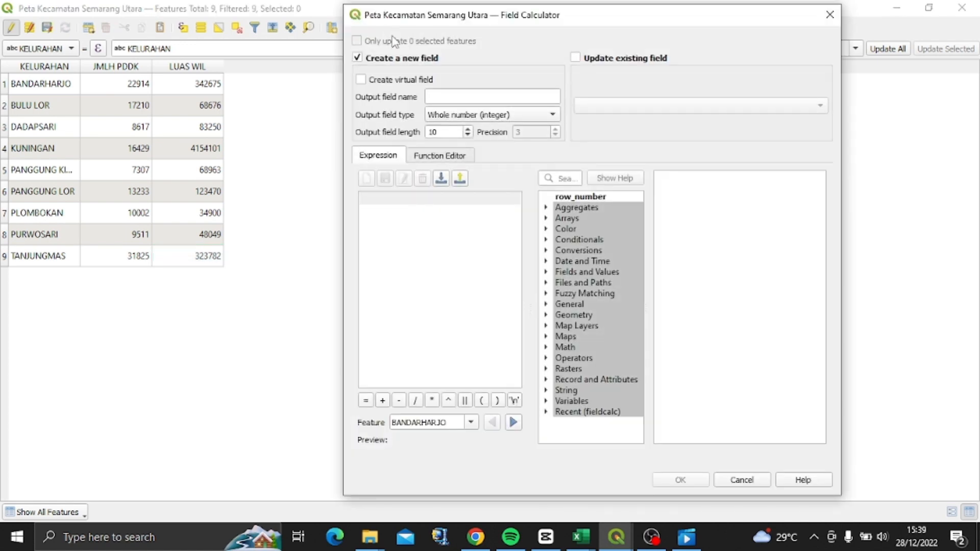
pyautogui.click(390, 85)
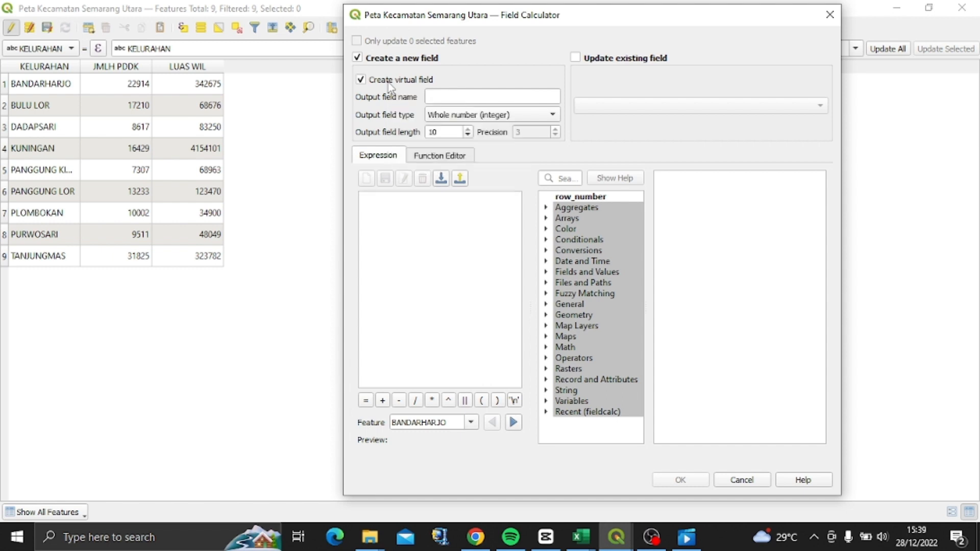
pyautogui.click(465, 94)
pyautogui.write('PDT HUNI')
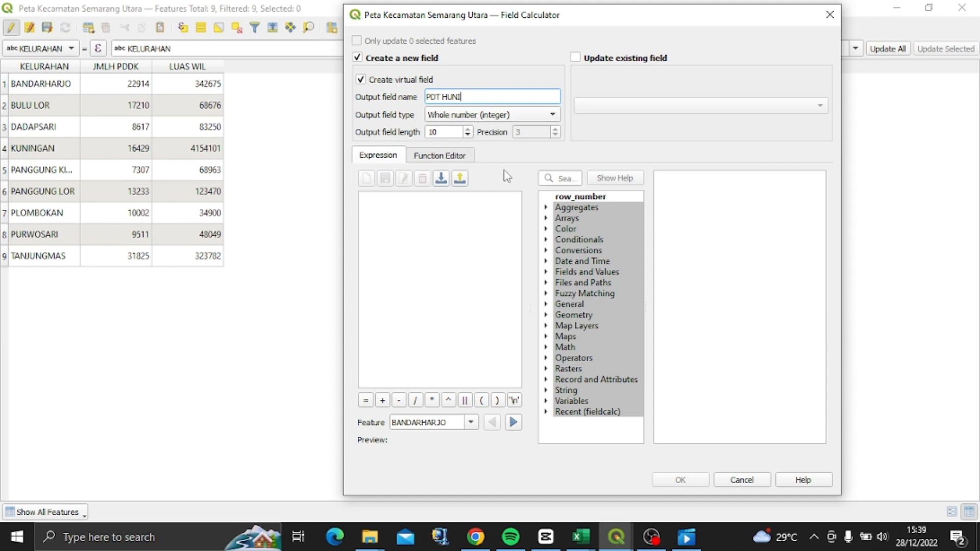
# Find the JMLH PDDK field and insert it into the PDT HUNI expression, followed by a plus operator
pyautogui.click(560, 178)
pyautogui.write('j')
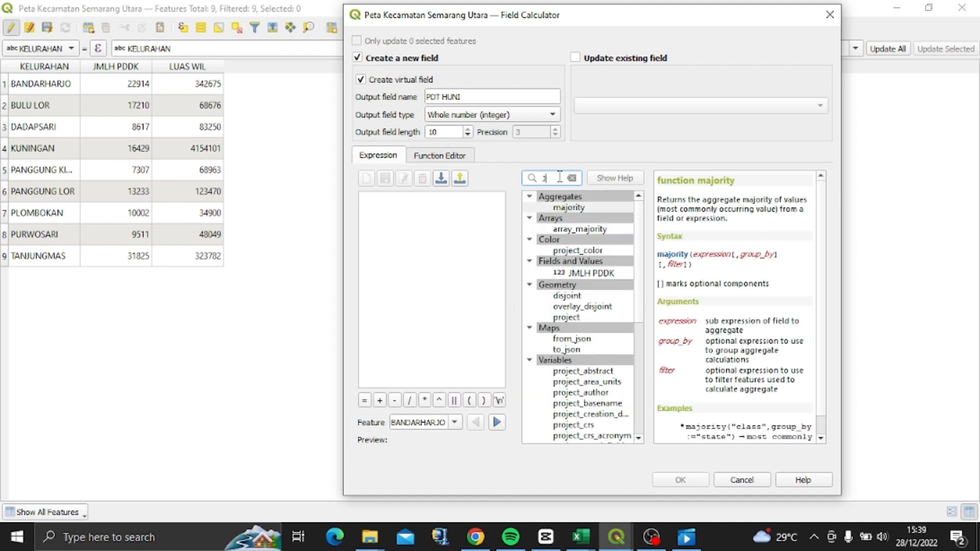
pyautogui.write('MLH')
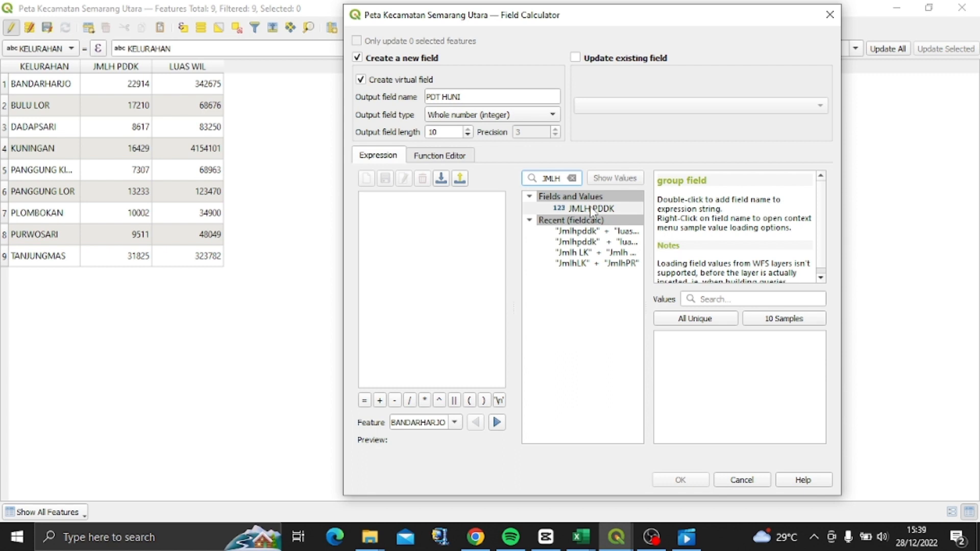
pyautogui.doubleClick(591, 209)
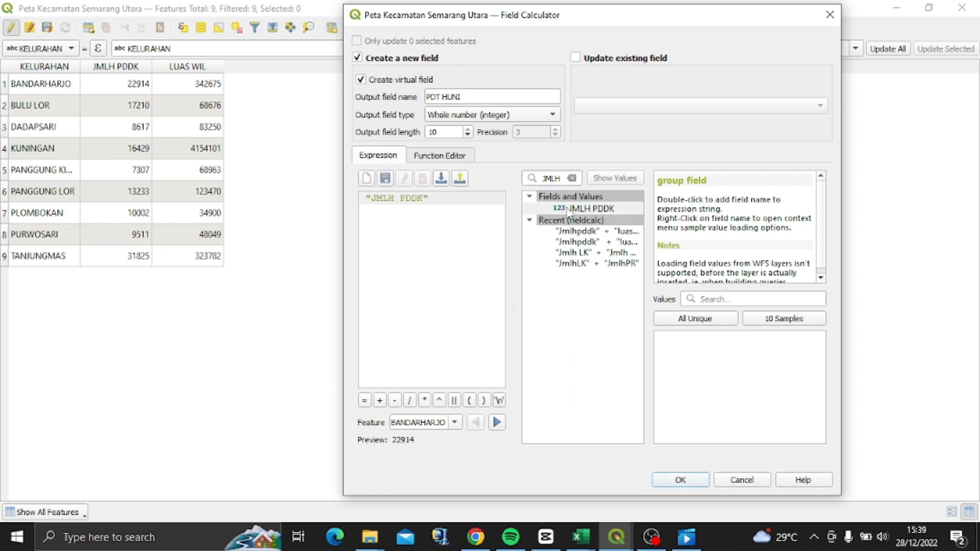
pyautogui.click(379, 401)
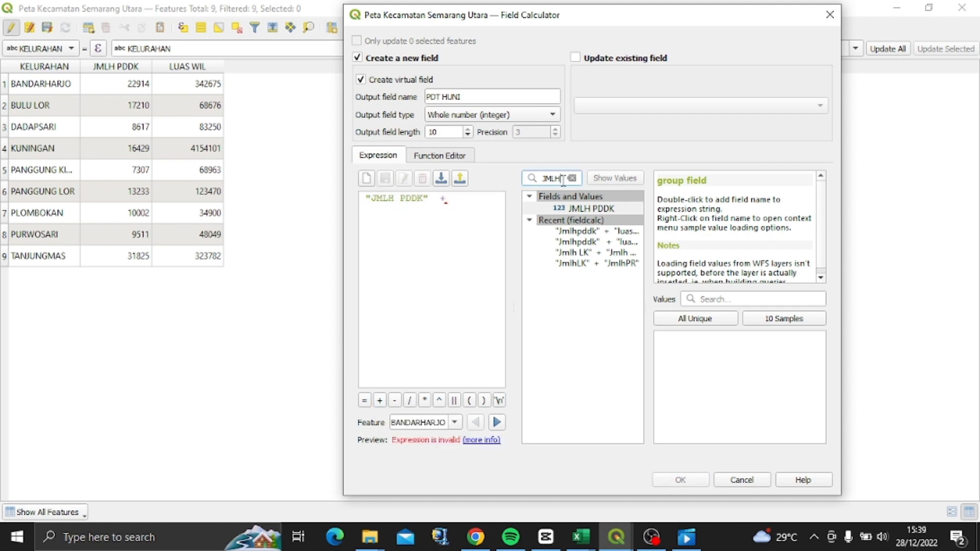
# Complete the expression with the LUAS WIL field and create the PDT HUNI field
pyautogui.press('BackSpace')
pyautogui.press('BackSpace')
pyautogui.press('BackSpace')
pyautogui.press('BackSpace')
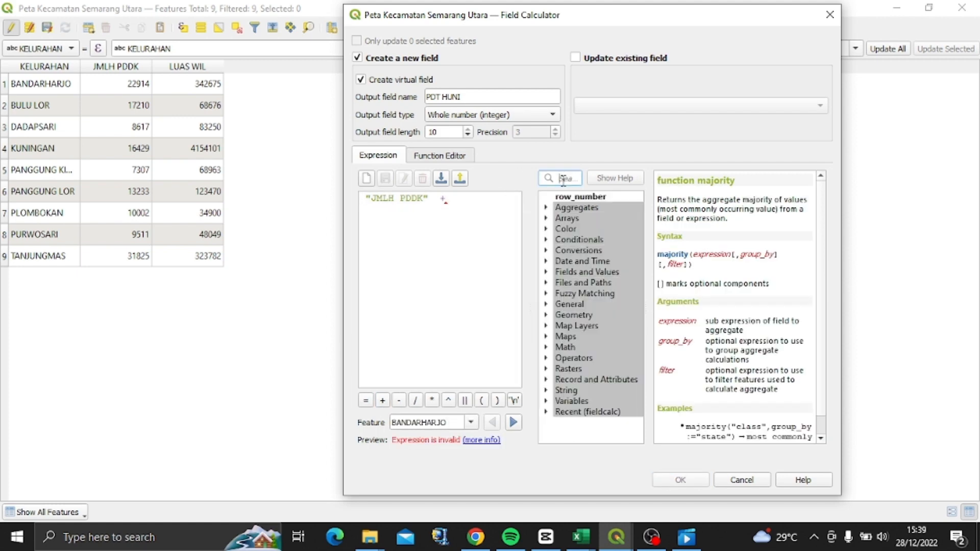
pyautogui.write('LUAS')
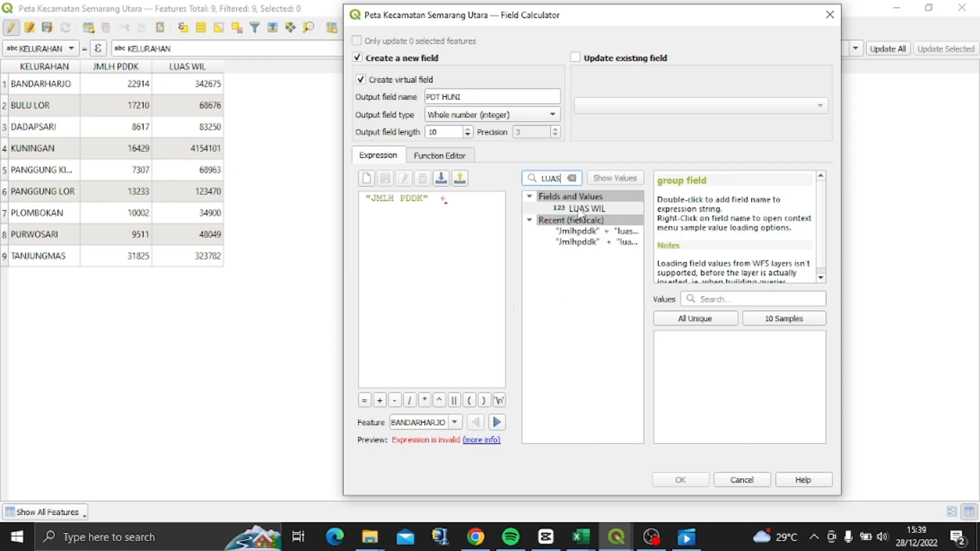
pyautogui.doubleClick(582, 209)
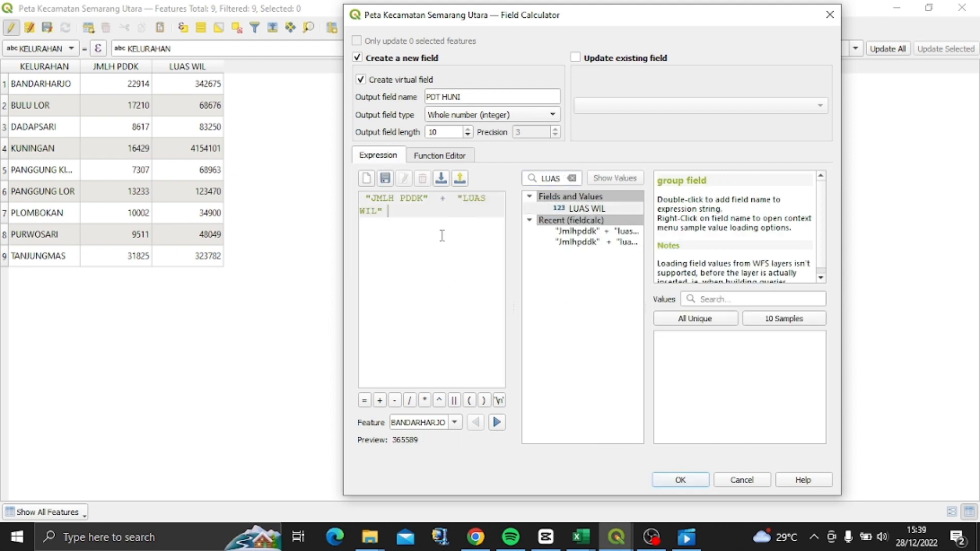
pyautogui.click(681, 480)
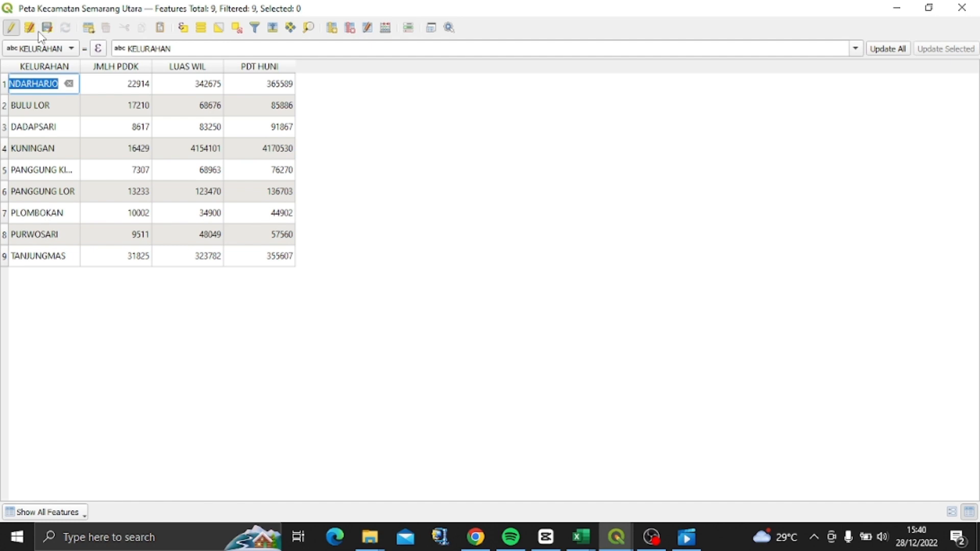
# Restore the attribute table's window size and place the Rekap Kasus DBD Excel workbook beside it
pyautogui.click(926, 15)
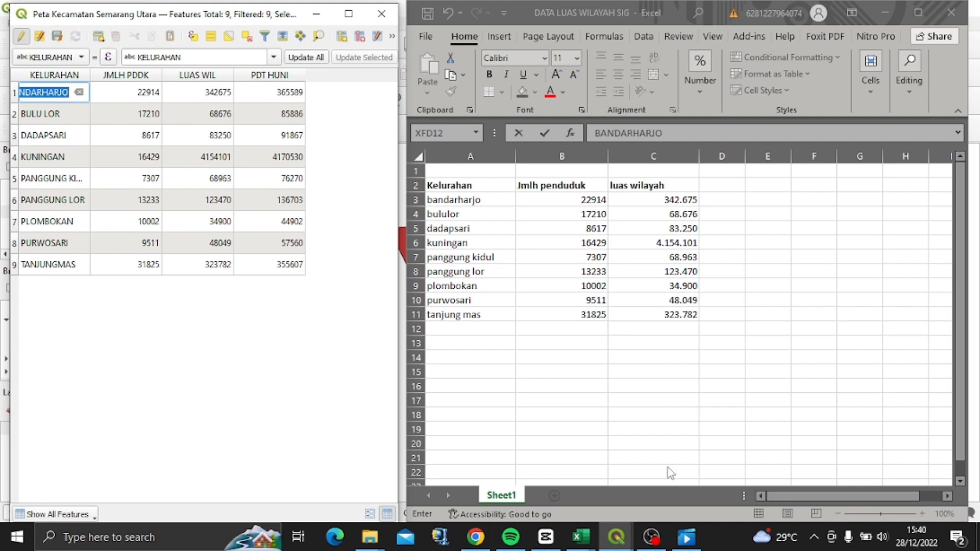
pyautogui.moveTo(580, 536)
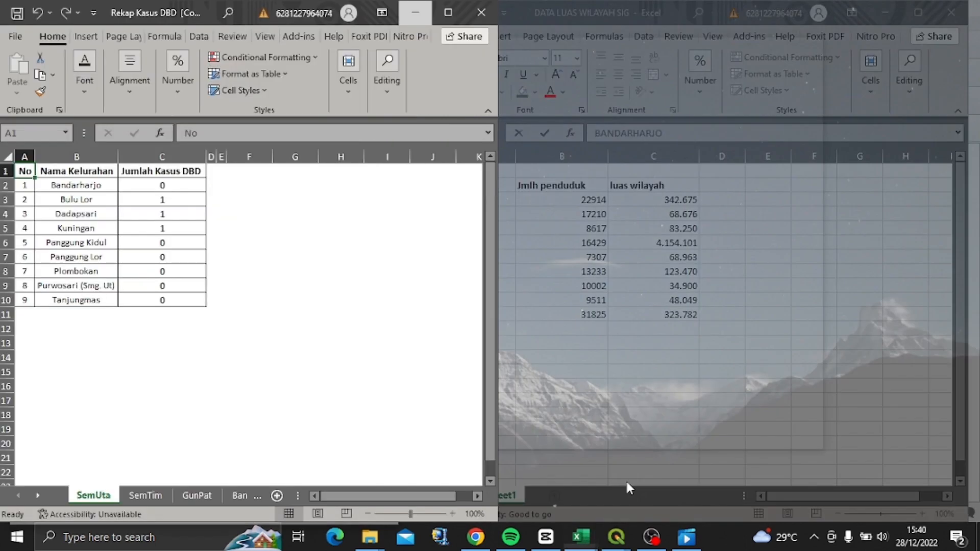
pyautogui.click(626, 479)
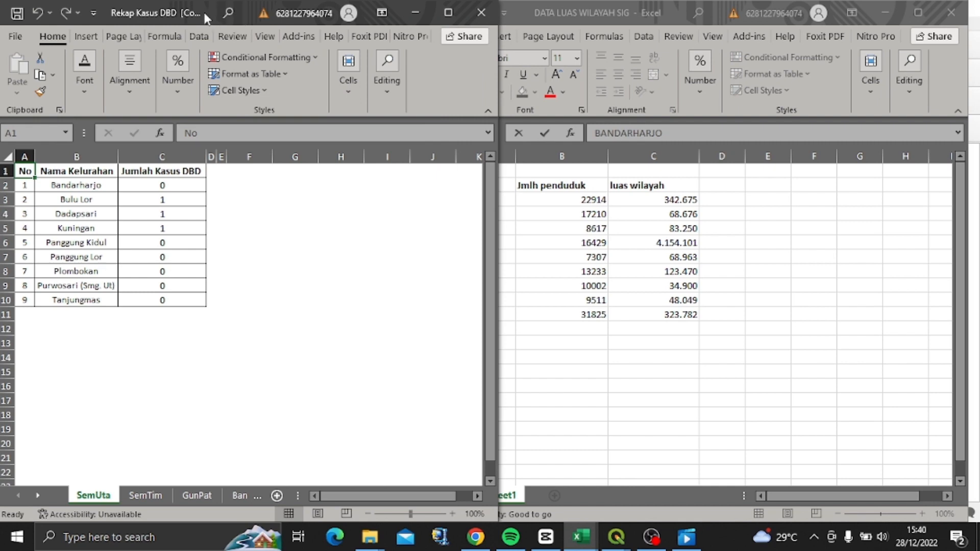
pyautogui.moveTo(204, 12); pyautogui.dragTo(632, 45)
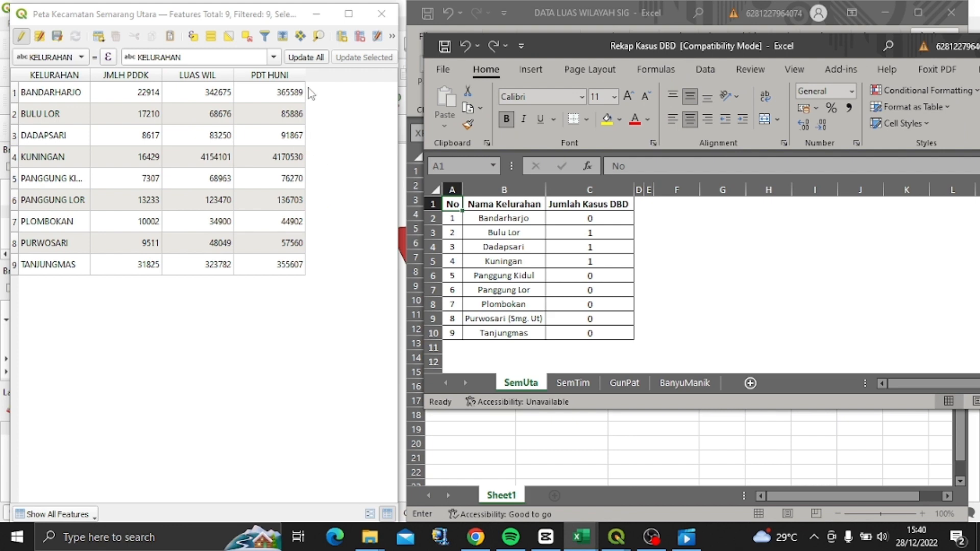
# Add a whole number field named KASUS DBD to the Semarang Utara attribute table
pyautogui.click(344, 39)
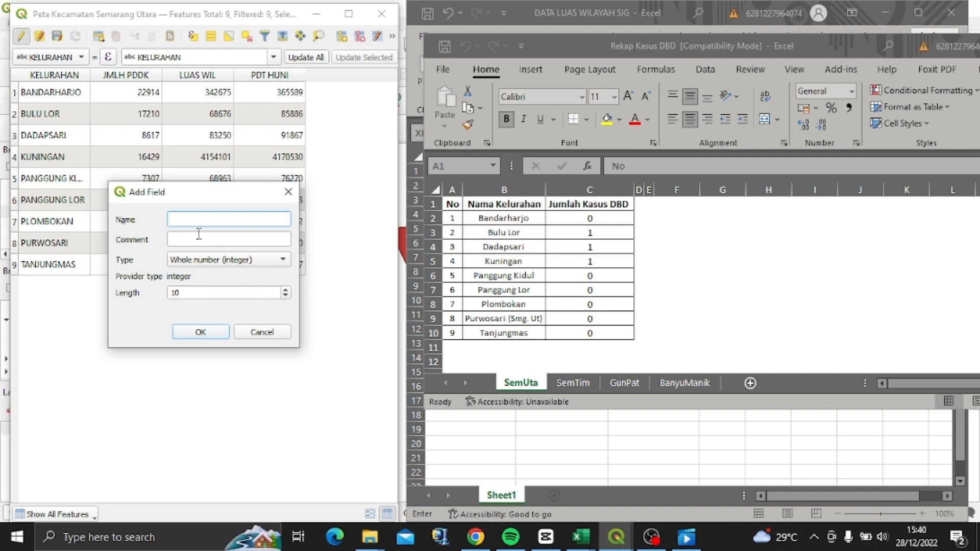
pyautogui.write('KASUS DBD')
pyautogui.click(210, 334)
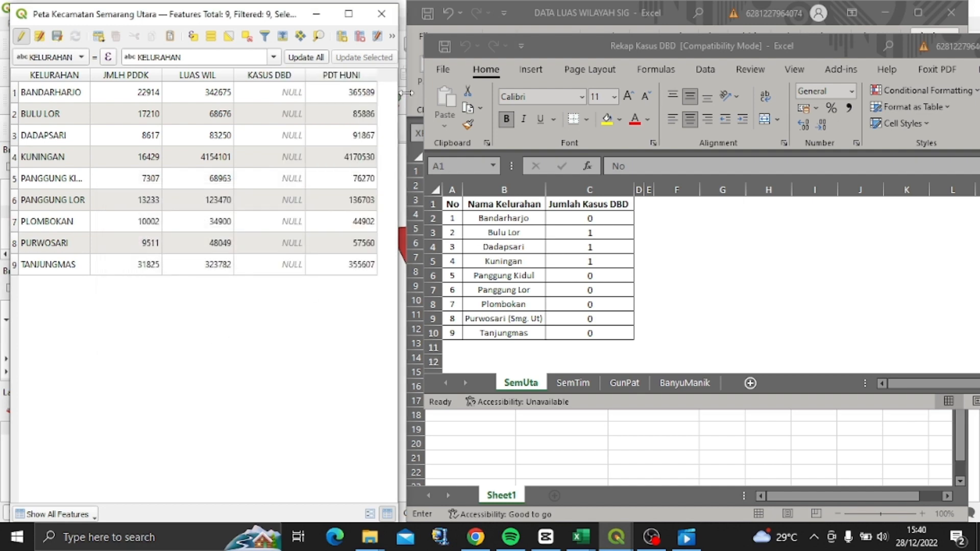
# Enter the KASUS DBD values 0 for BANDARHARJO and 1 for BULU LOR
pyautogui.doubleClick(286, 93)
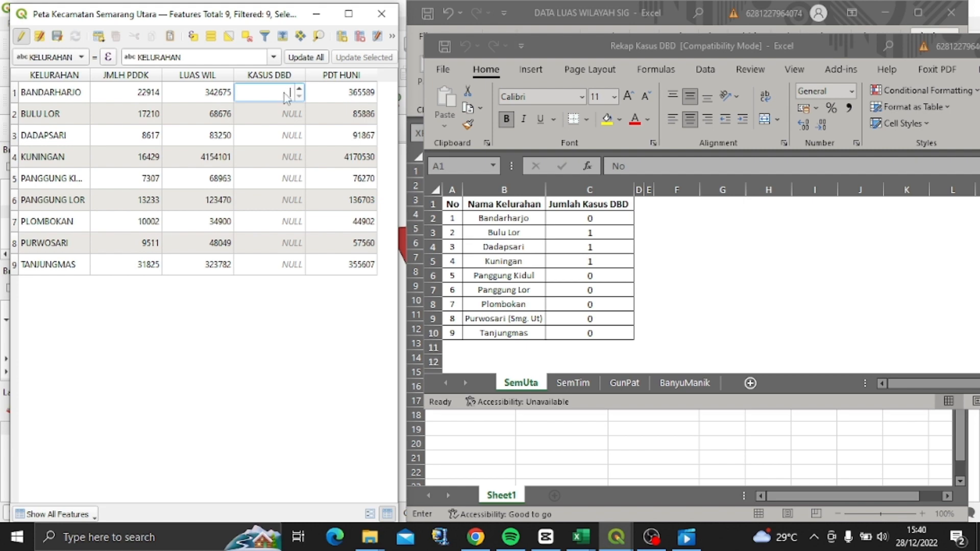
pyautogui.write('0')
pyautogui.press('Return')
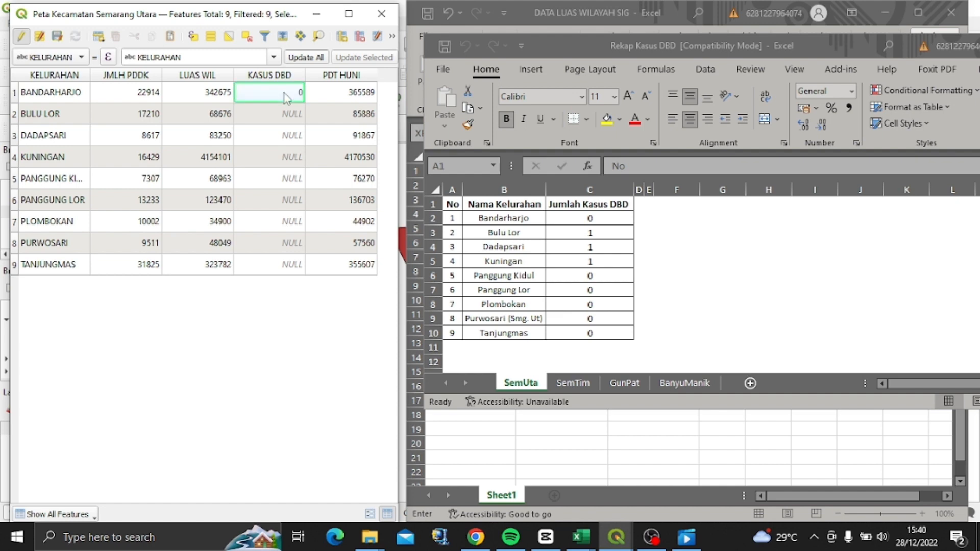
pyautogui.press('Down')
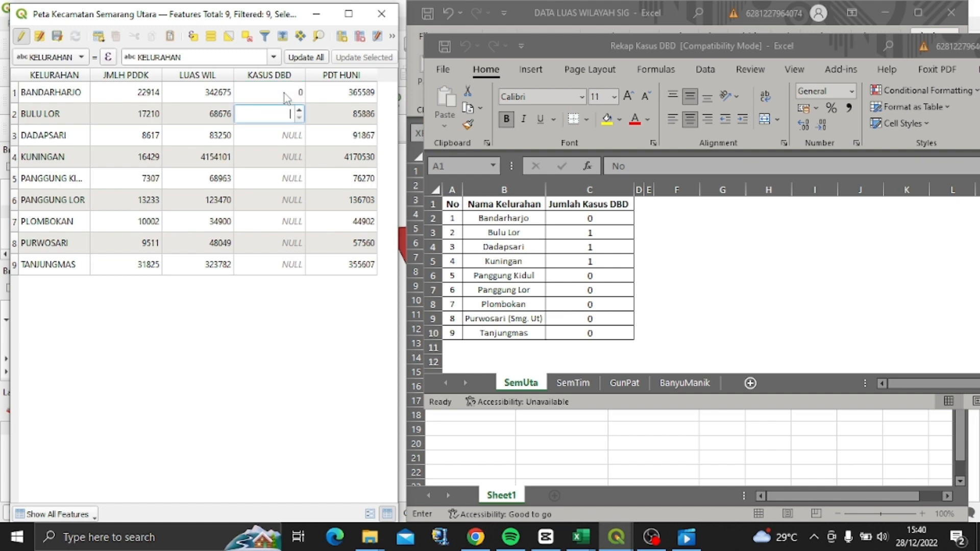
pyautogui.write('1')
pyautogui.press('Return')
# Enter the KASUS DBD value 1 for both DADAPSARI and KUNINGAN
pyautogui.press('Down')
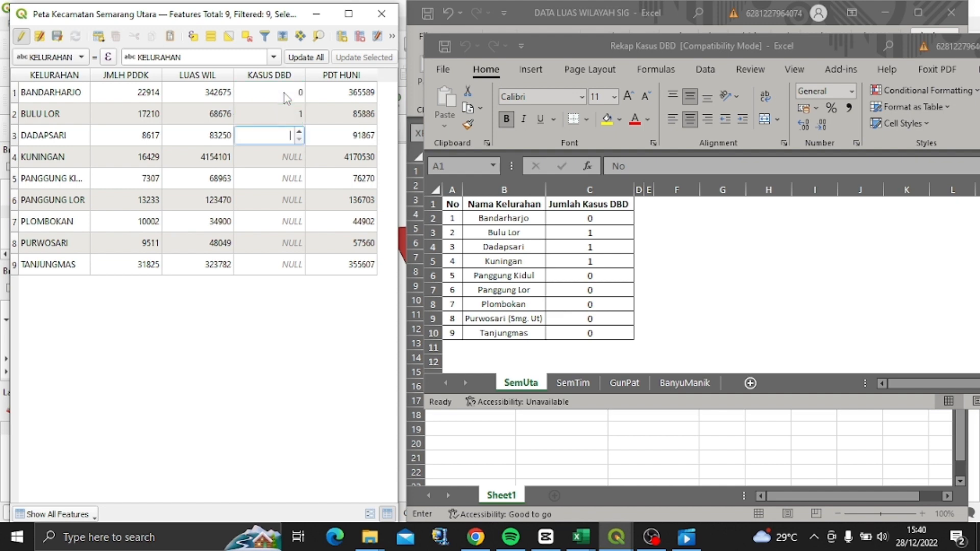
pyautogui.write('1')
pyautogui.press('Return')
pyautogui.press('Down')
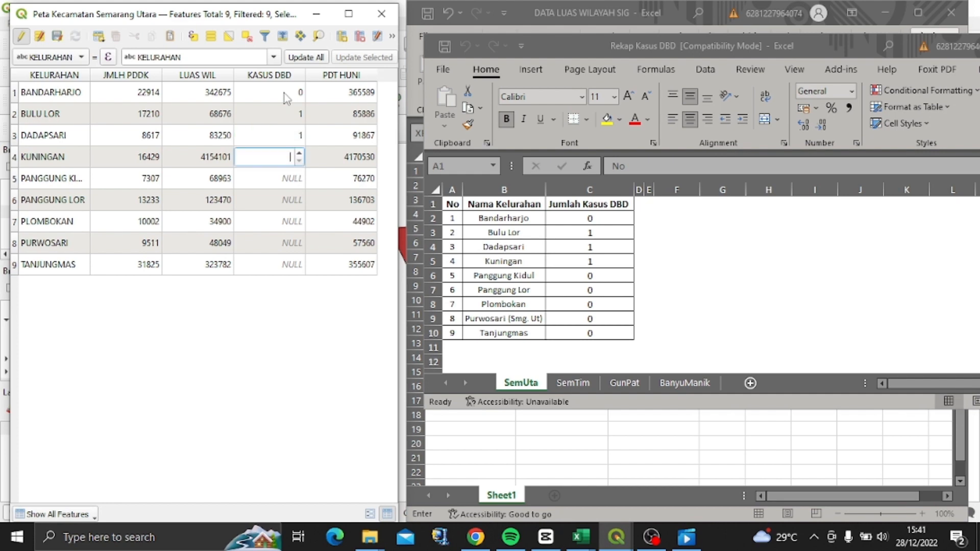
pyautogui.write('1')
pyautogui.press('Return')
# Enter the KASUS DBD value 0 for both PANGGUNG KIDUL and PANGGUNG LOR
pyautogui.press('Down')
pyautogui.write('0')
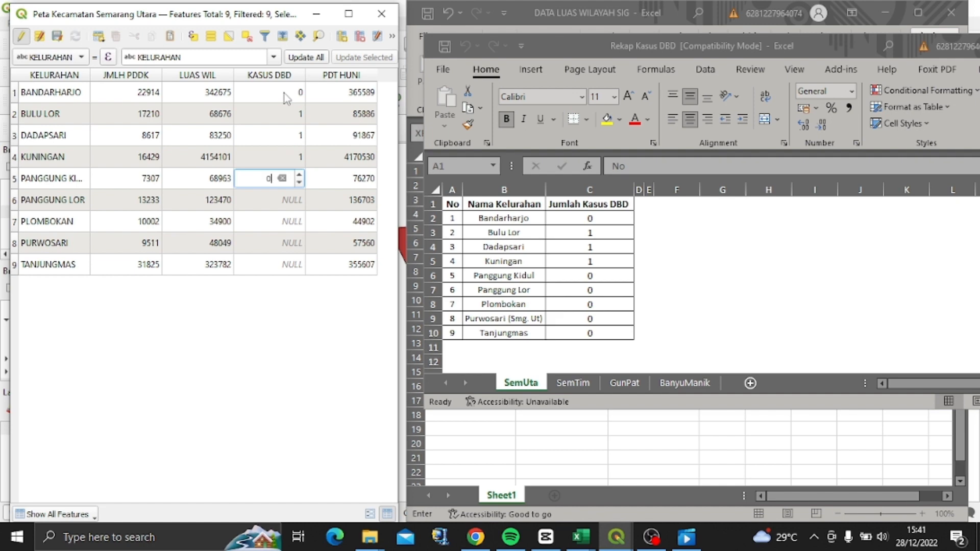
pyautogui.press('Return')
pyautogui.press('Down')
pyautogui.write('0')
pyautogui.press('Return')
# Enter the KASUS DBD value 0 for PLOMBOKAN, PURWOSARI and TANJUNGMAS, and maximize the attribute table
pyautogui.press('Down')
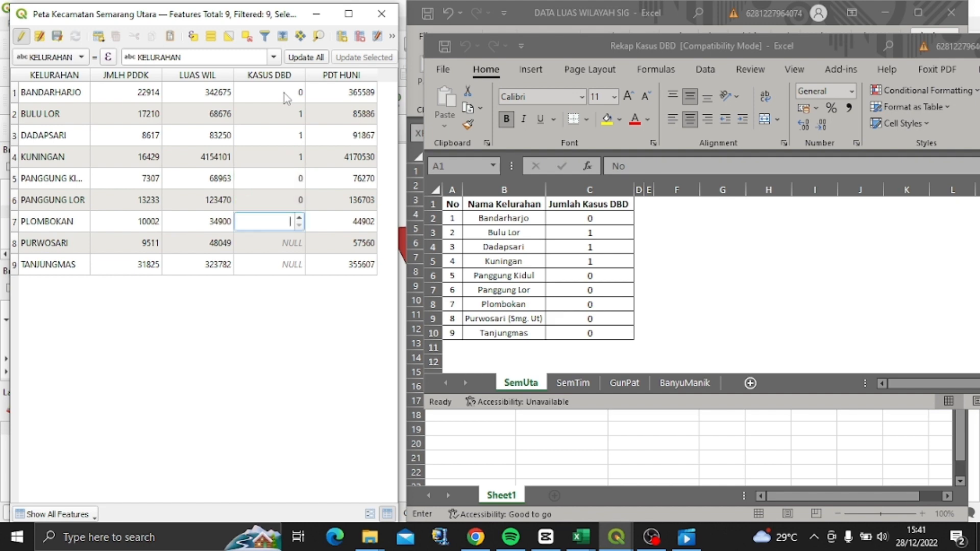
pyautogui.write('0')
pyautogui.press('Return')
pyautogui.press('Down')
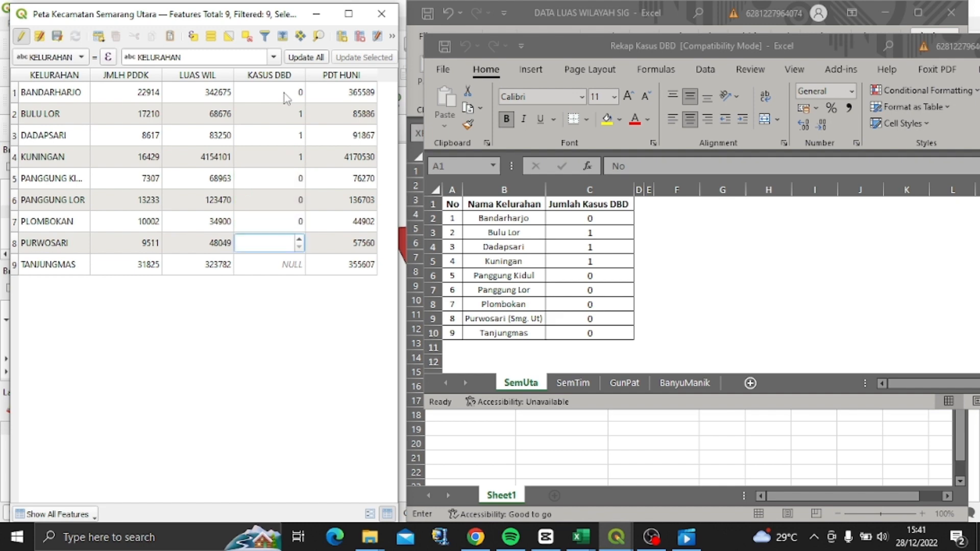
pyautogui.write('0')
pyautogui.press('Return')
pyautogui.press('Down')
pyautogui.write('0')
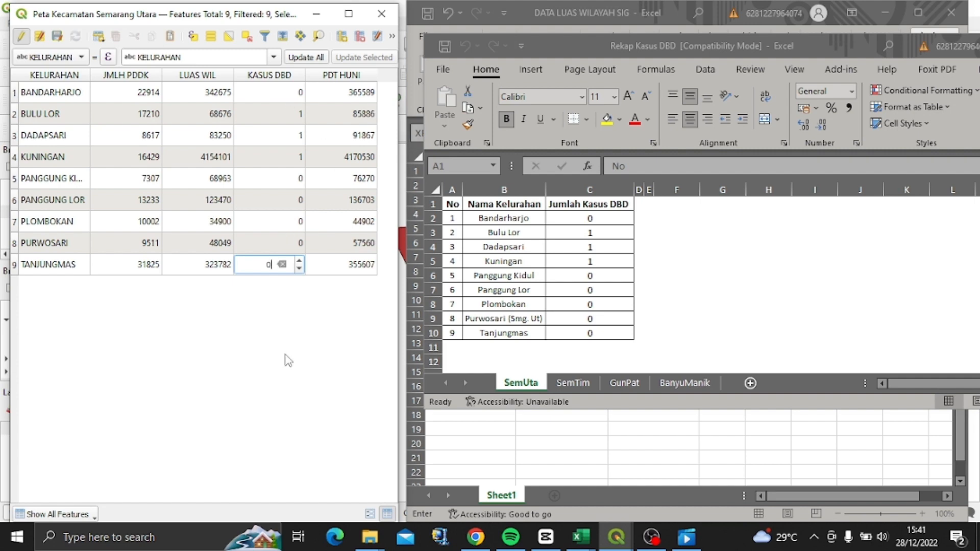
pyautogui.click(349, 14)
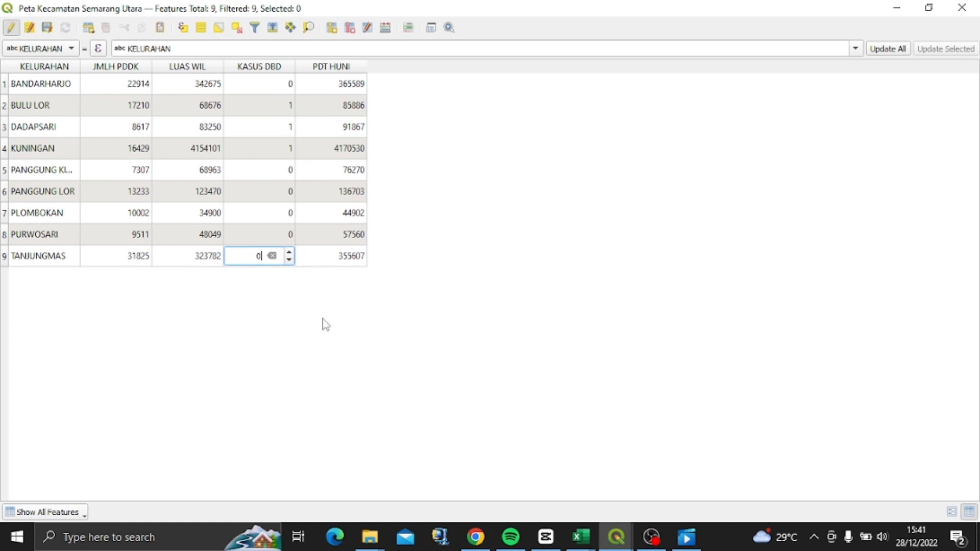
pyautogui.press('Return')
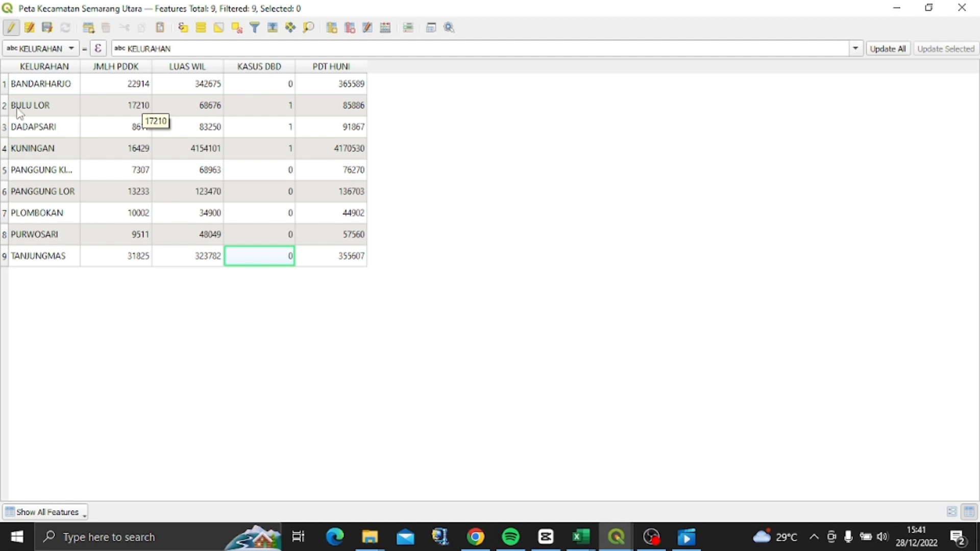
# Stop editing the Semarang Utara district layer, save its attribute changes, and return to the map with the whole district in view
pyautogui.click(12, 28)
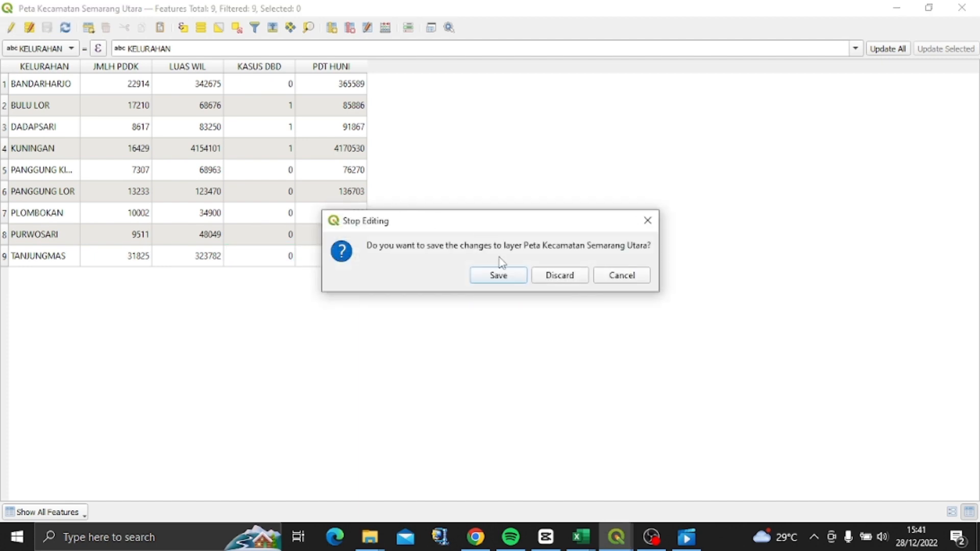
pyautogui.click(503, 284)
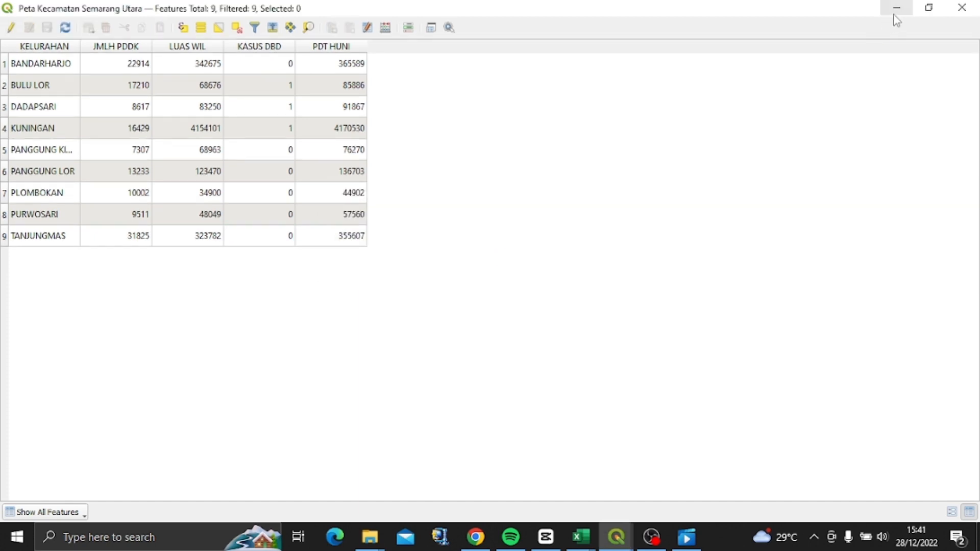
pyautogui.click(894, 14)
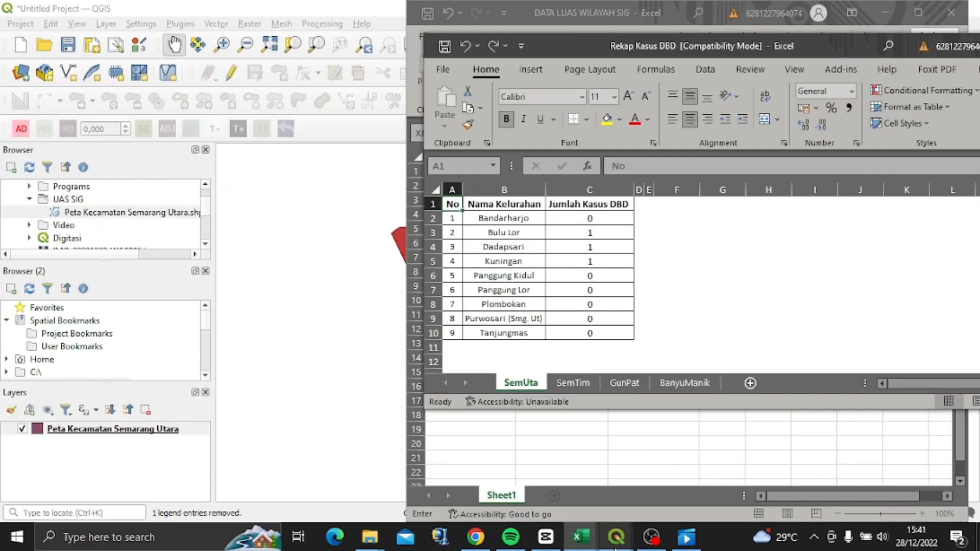
pyautogui.moveTo(616, 544)
pyautogui.click(317, 454)
pyautogui.moveTo(317, 456); pyautogui.dragTo(622, 326)
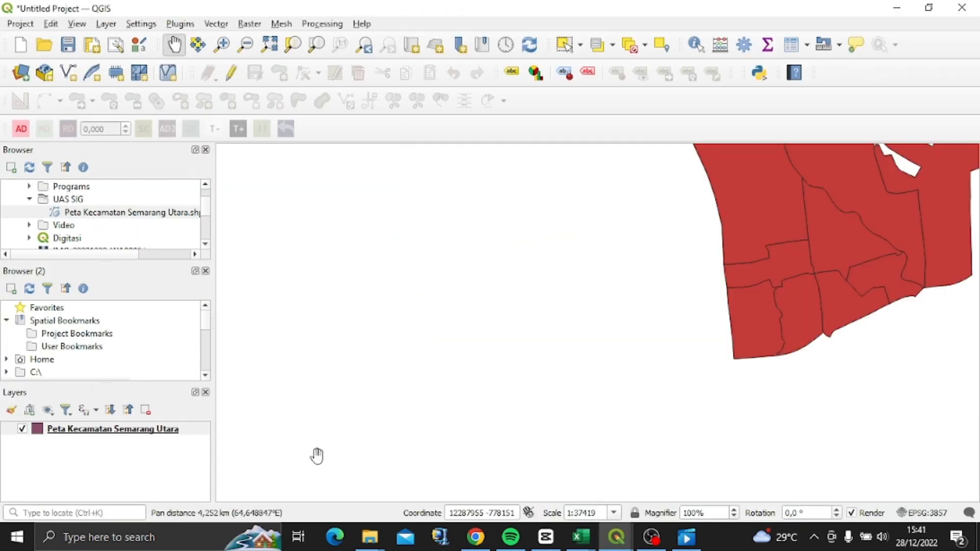
pyautogui.moveTo(781, 302); pyautogui.dragTo(516, 453)
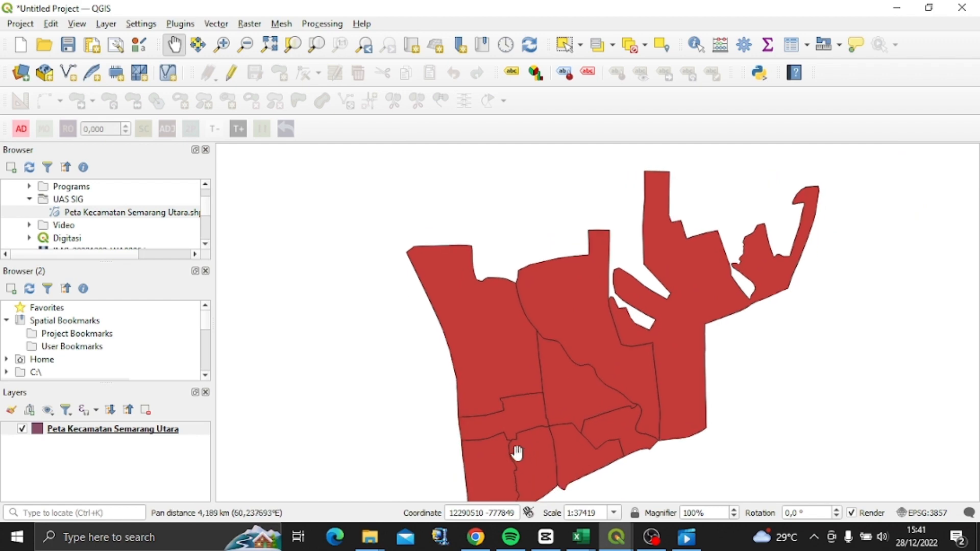
# Duplicate the Peta Kecamatan Semarang Utara layer and rename the copy KASUS DBD
pyautogui.rightClick(131, 432)
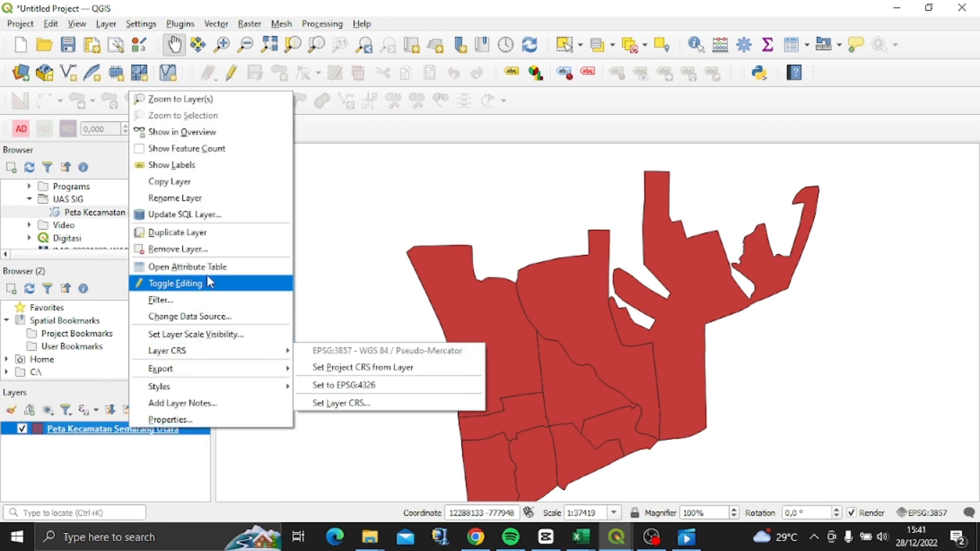
pyautogui.click(227, 235)
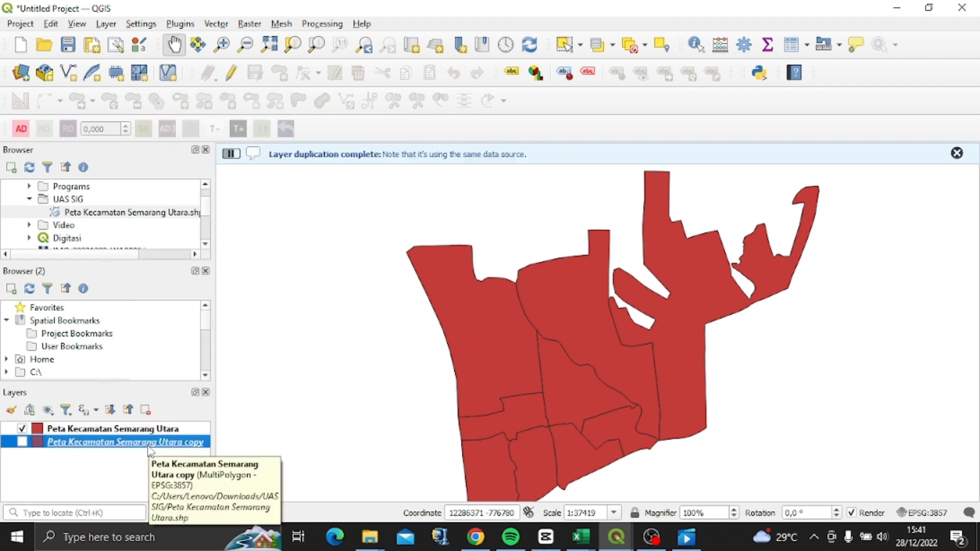
pyautogui.rightClick(151, 451)
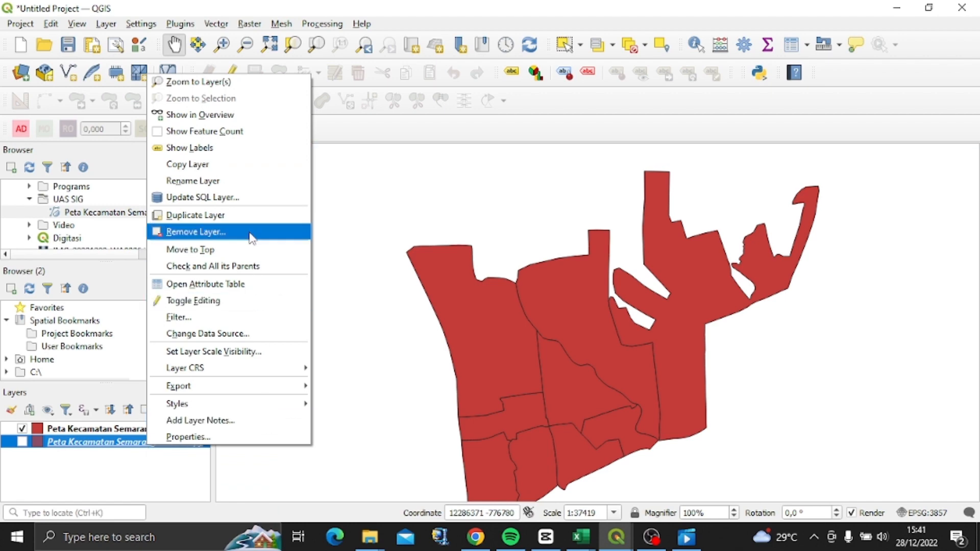
pyautogui.click(250, 181)
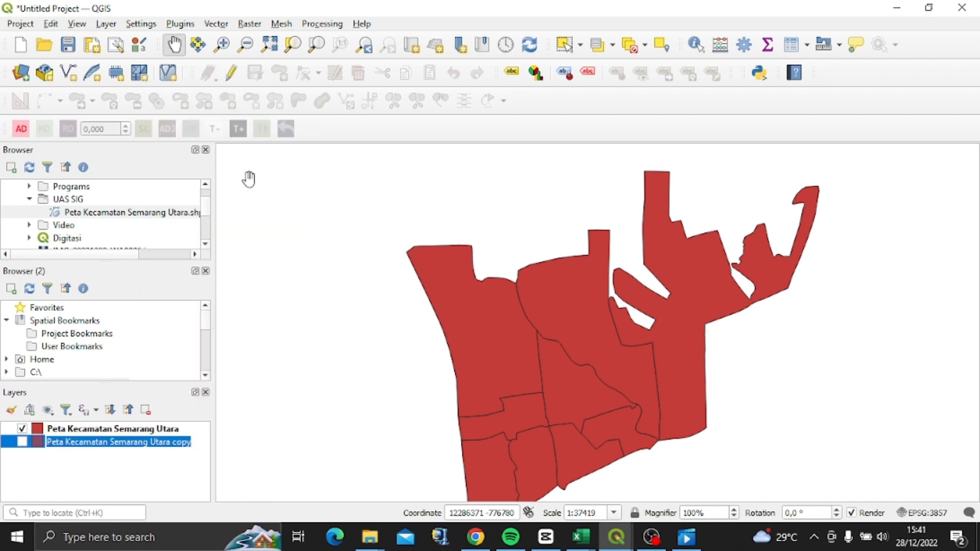
pyautogui.write('KASUS')
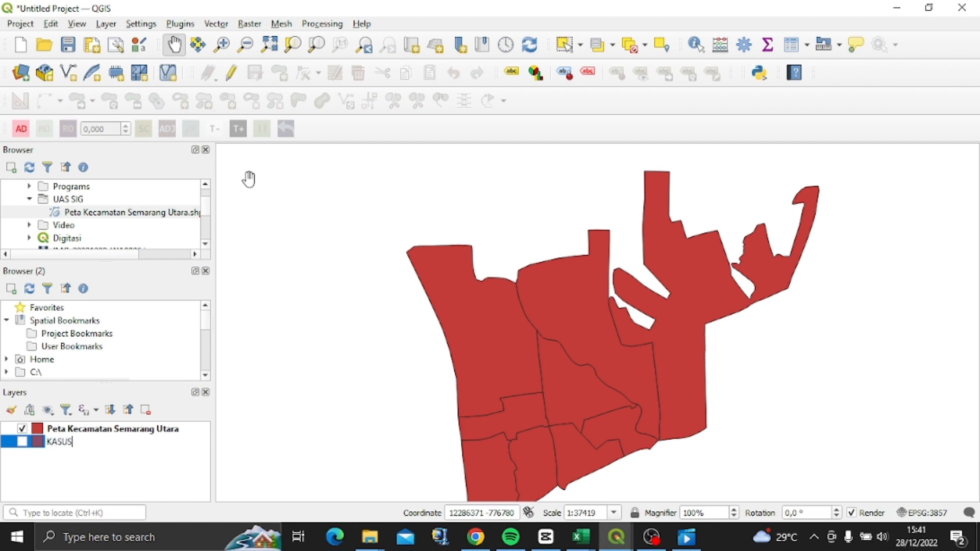
pyautogui.write(' DBD')
pyautogui.press('Return')
pyautogui.click(154, 490)
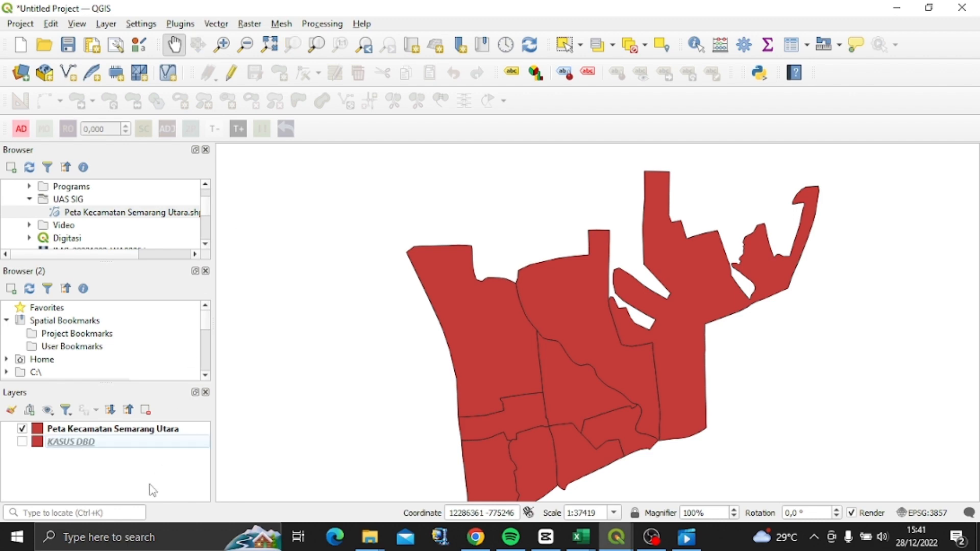
# Duplicate the Peta Kecamatan Semarang Utara layer again and rename this copy KEPADATAN HUNIAN
pyautogui.click(173, 431)
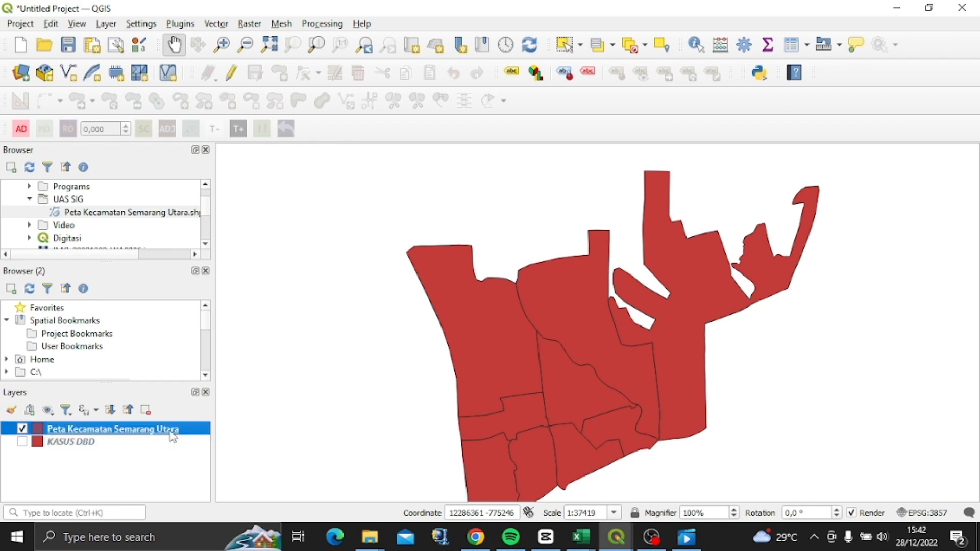
pyautogui.rightClick(173, 432)
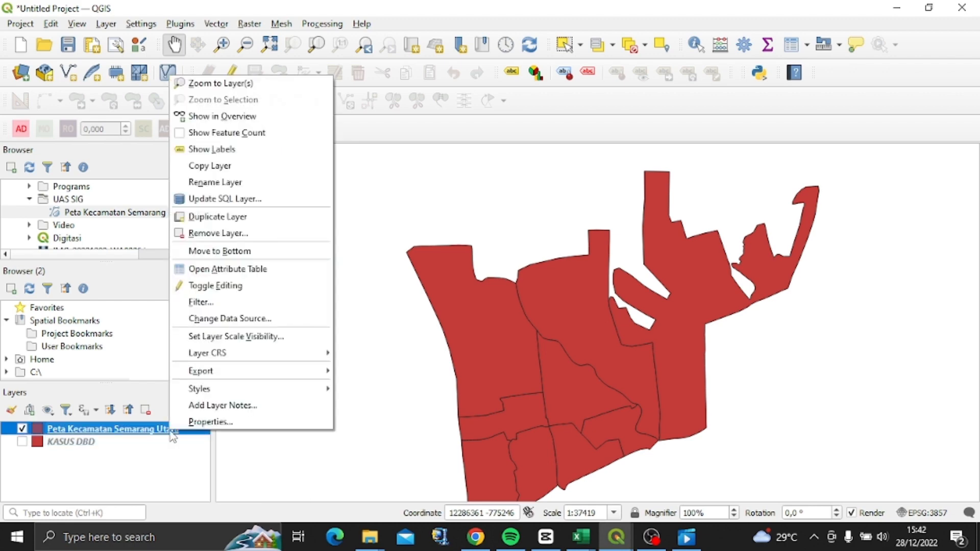
pyautogui.click(274, 227)
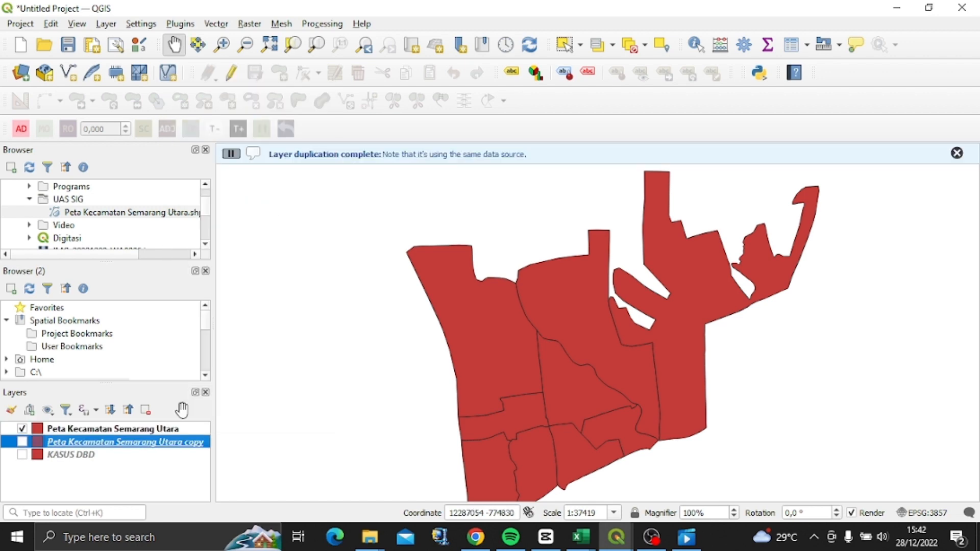
pyautogui.rightClick(152, 450)
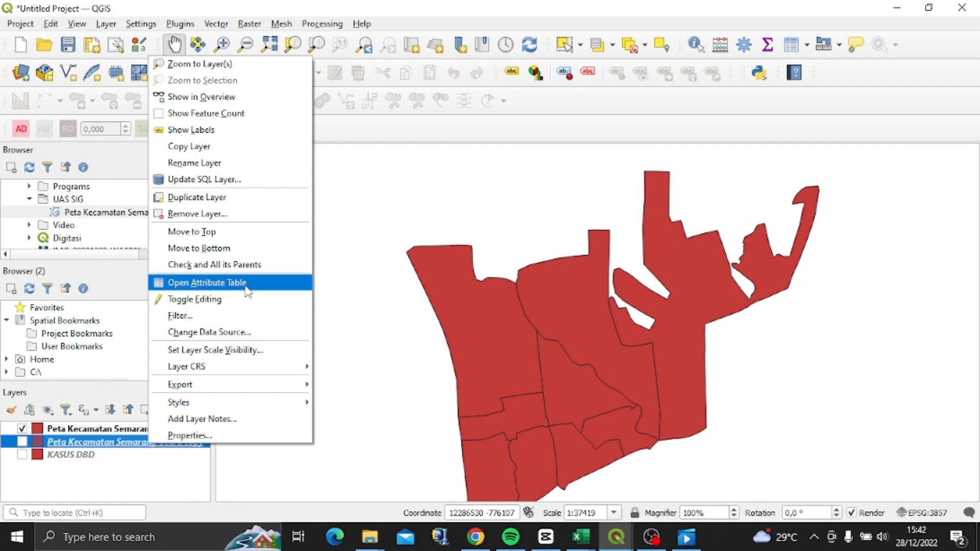
pyautogui.click(249, 167)
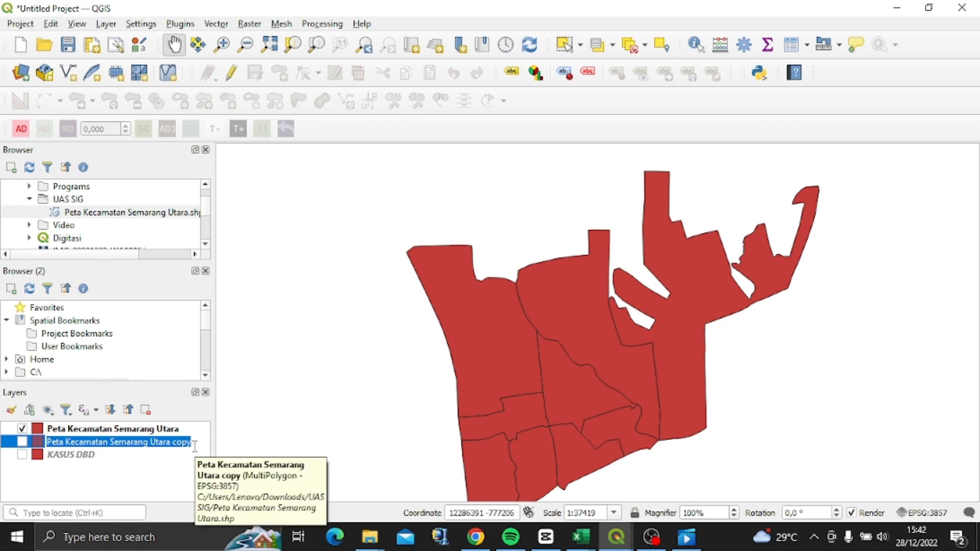
pyautogui.write('KEPADATA')
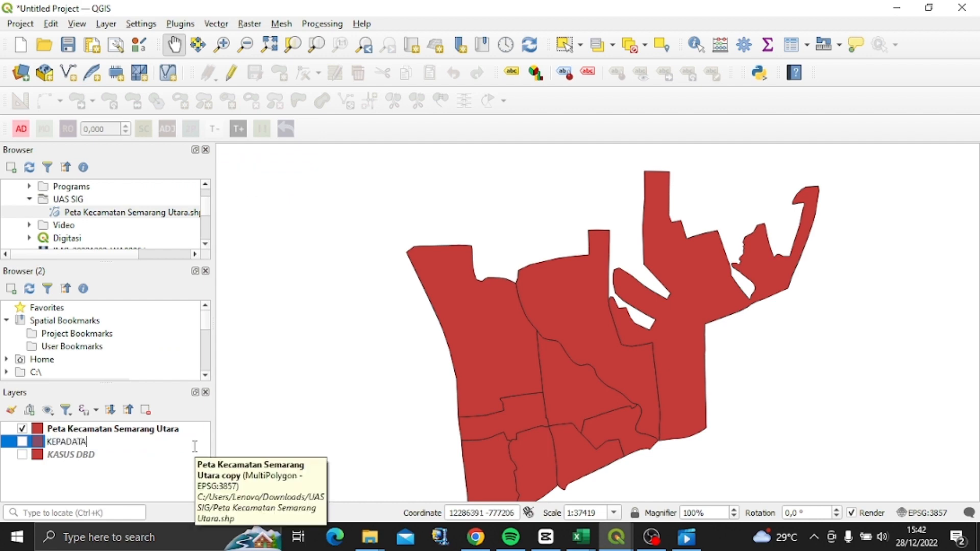
pyautogui.write('N HUNIAN')
pyautogui.click(149, 489)
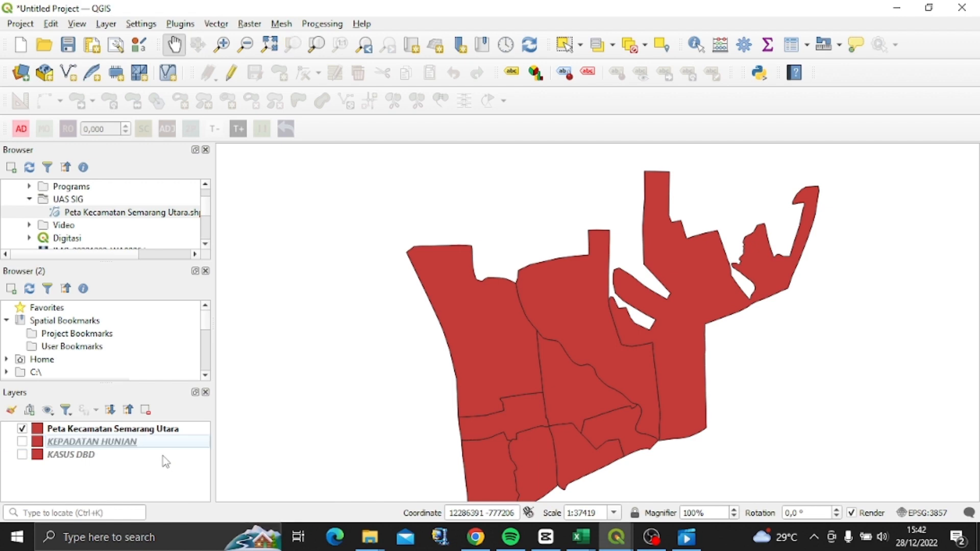
# Set the Peta Kecamatan Semarang Utara layer's symbology to Categorized, using the KELURAHAN field as its value
pyautogui.click(187, 429)
pyautogui.rightClick(189, 434)
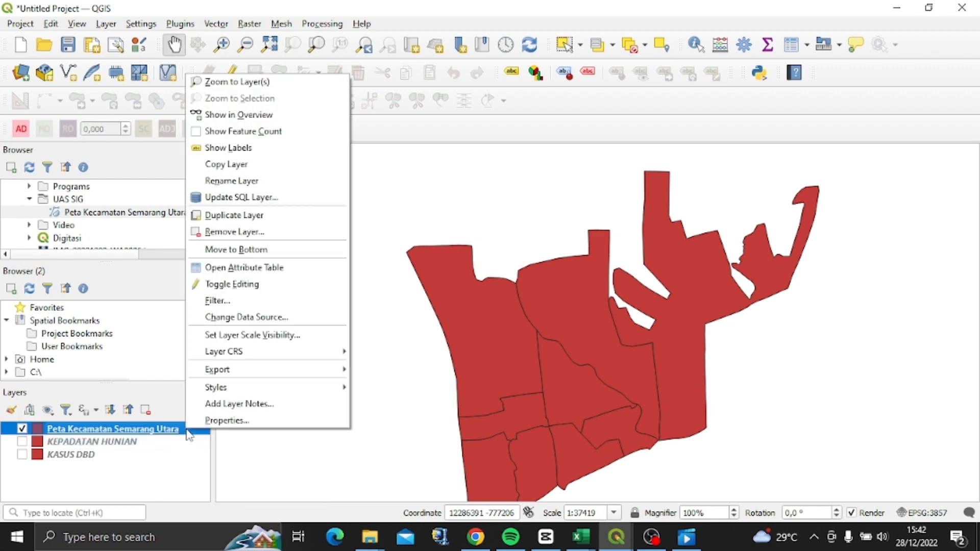
pyautogui.click(227, 421)
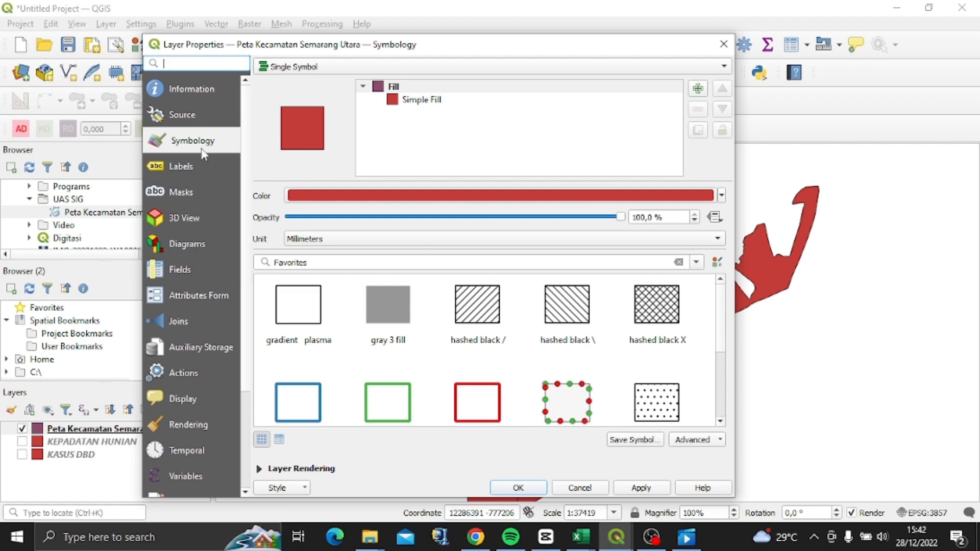
pyautogui.click(474, 67)
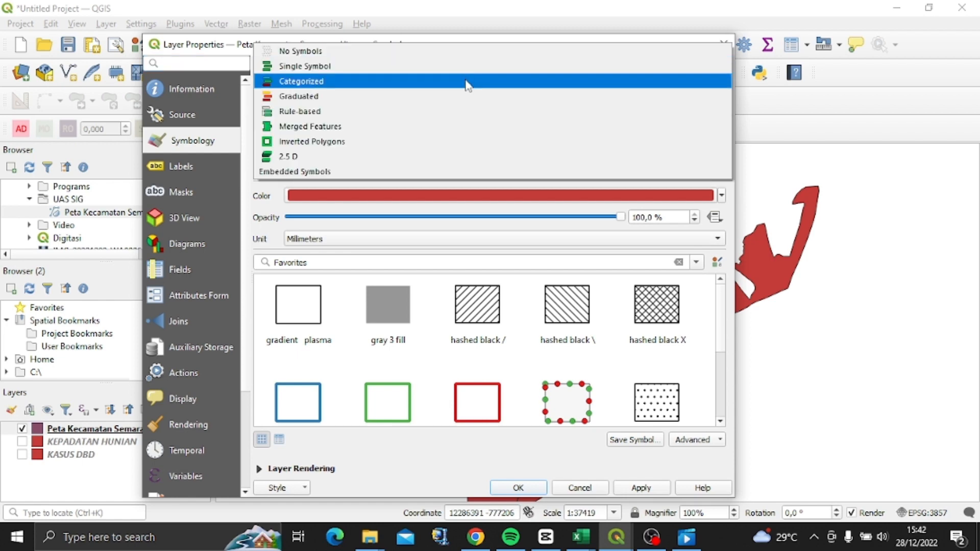
pyautogui.click(468, 81)
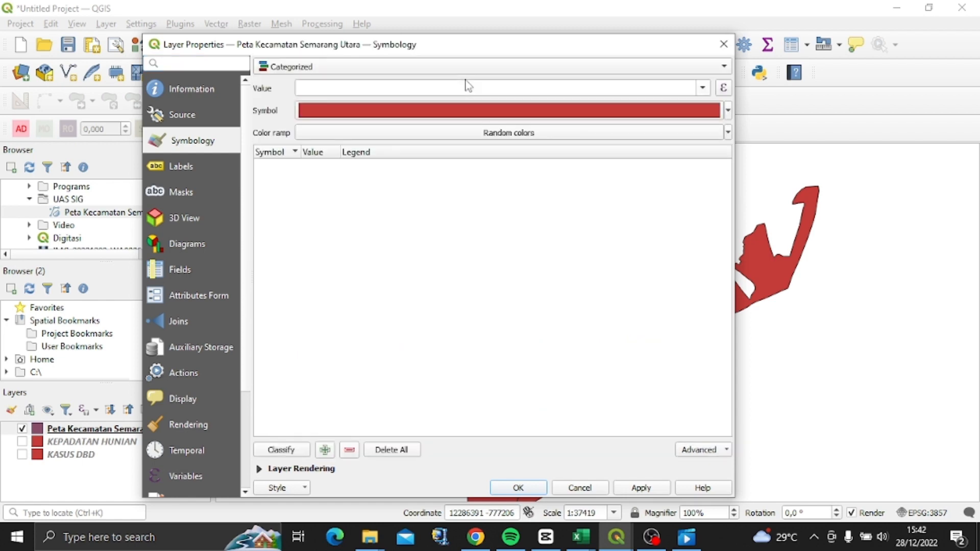
pyautogui.click(704, 91)
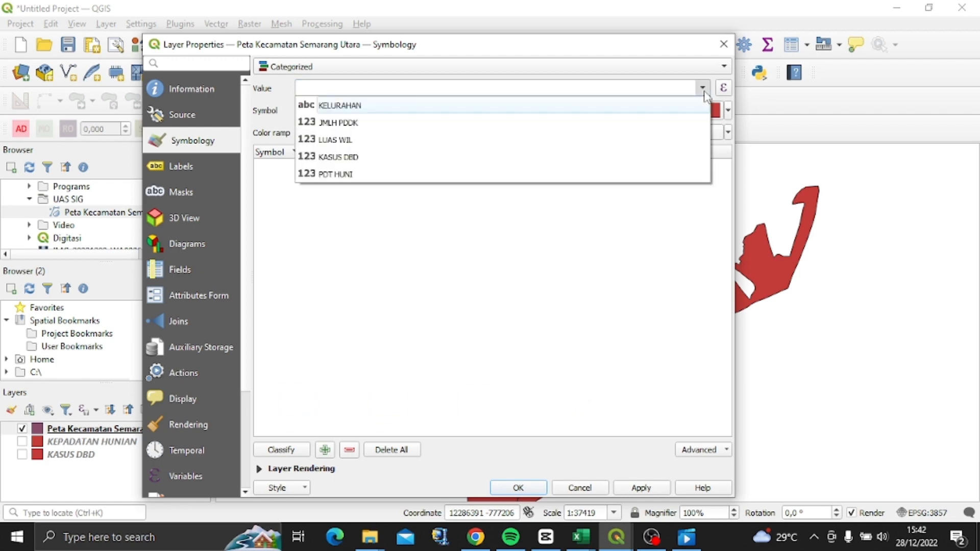
pyautogui.click(670, 110)
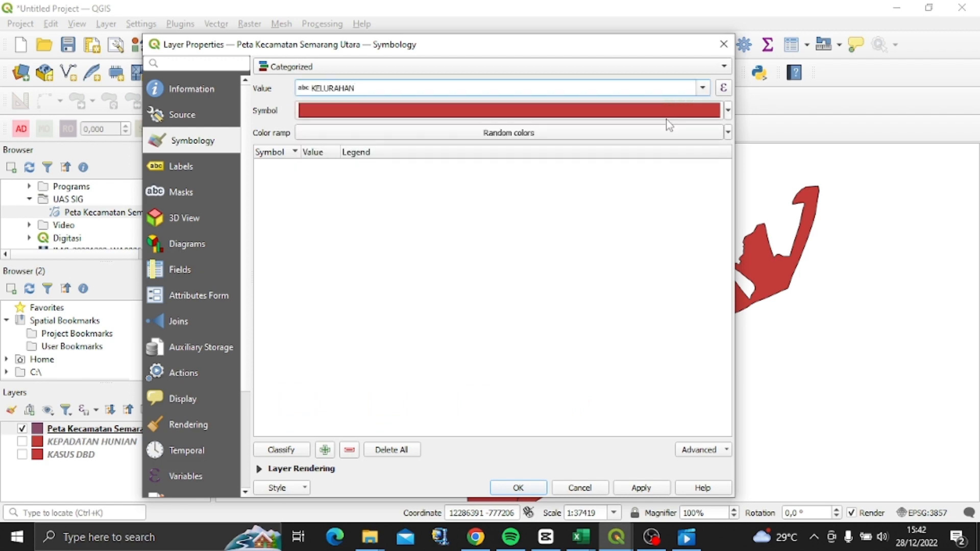
# Apply the Reds color ramp and classify the KELURAHAN categories
pyautogui.click(728, 133)
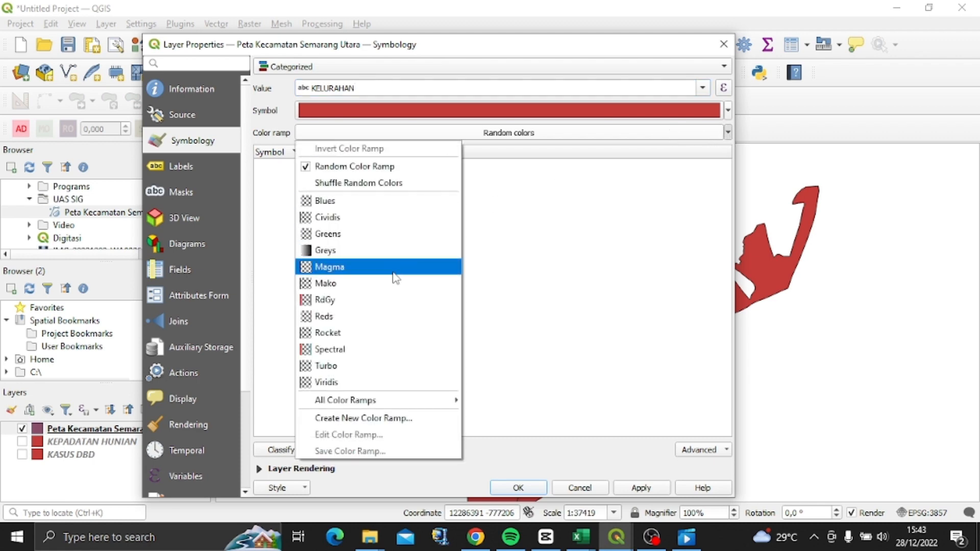
pyautogui.click(378, 317)
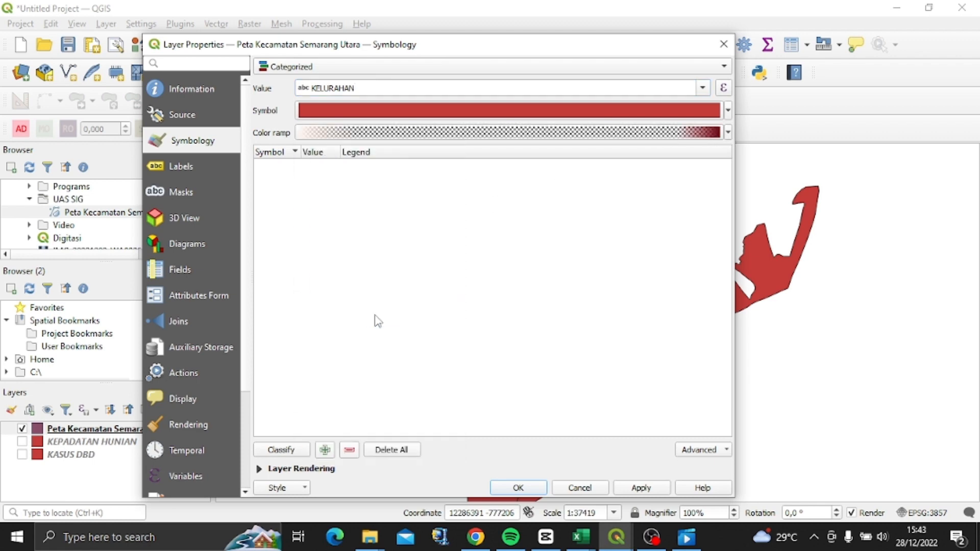
pyautogui.click(304, 453)
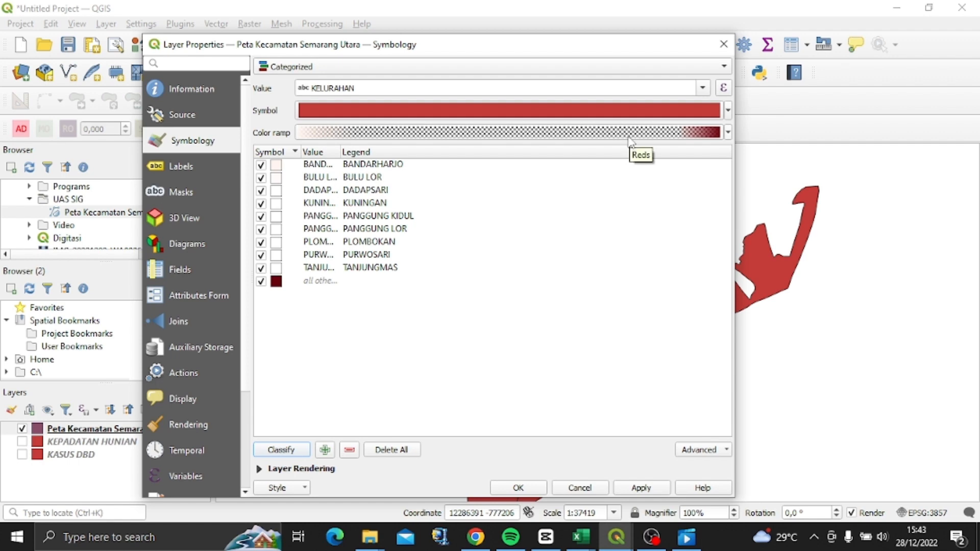
# Edit the Reds color ramp, moving all seven intermediate gradient stops to the 0% starting position
pyautogui.click(592, 135)
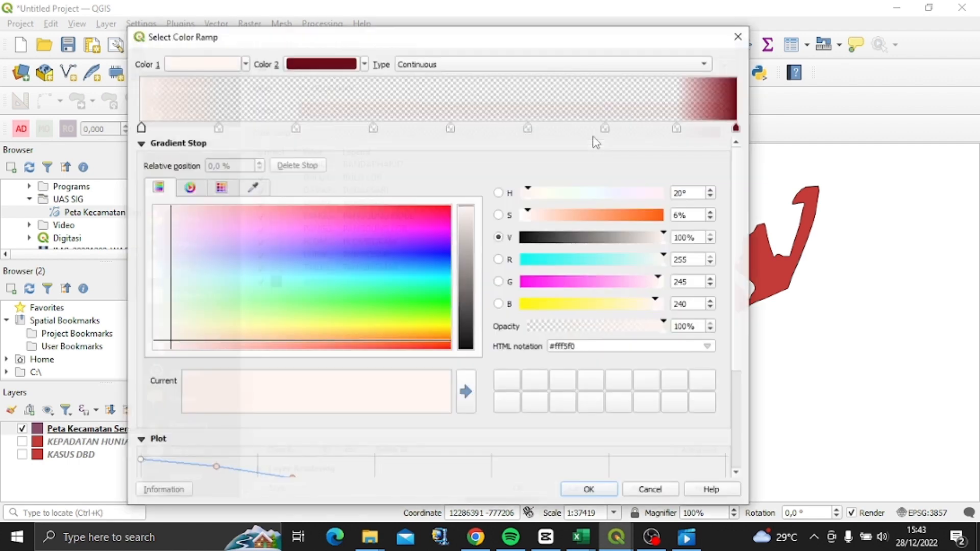
pyautogui.moveTo(218, 127); pyautogui.dragTo(141, 127)
pyautogui.moveTo(296, 127); pyautogui.dragTo(141, 127)
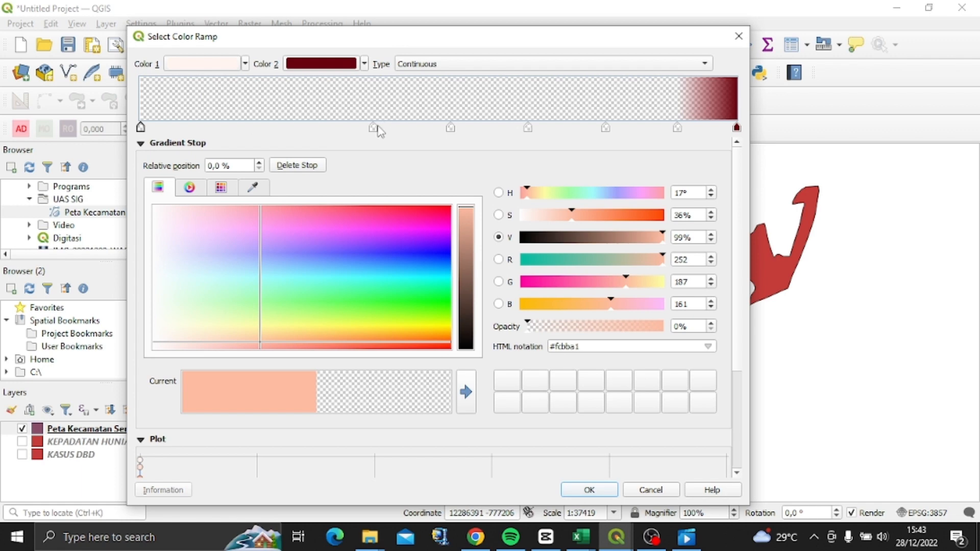
pyautogui.moveTo(375, 127); pyautogui.dragTo(141, 127)
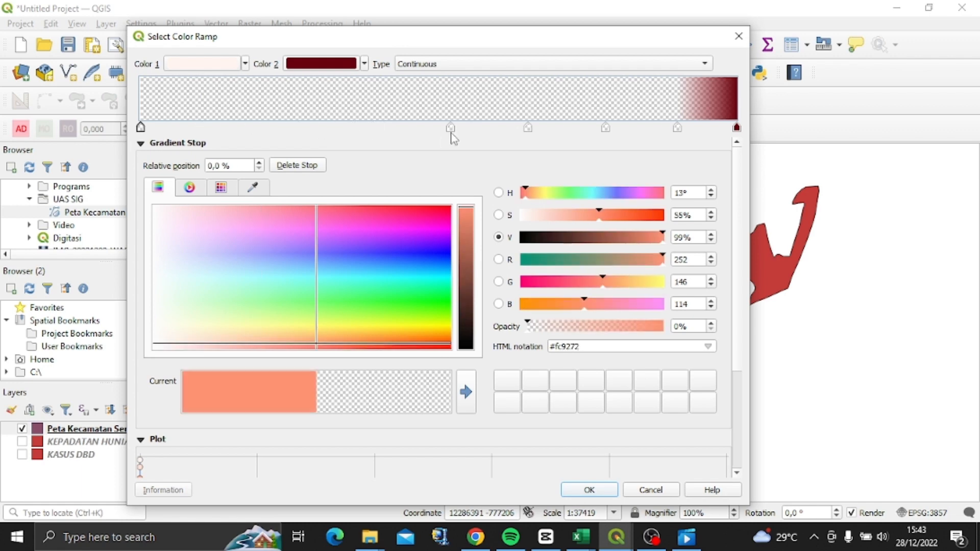
pyautogui.moveTo(450, 128); pyautogui.dragTo(111, 149)
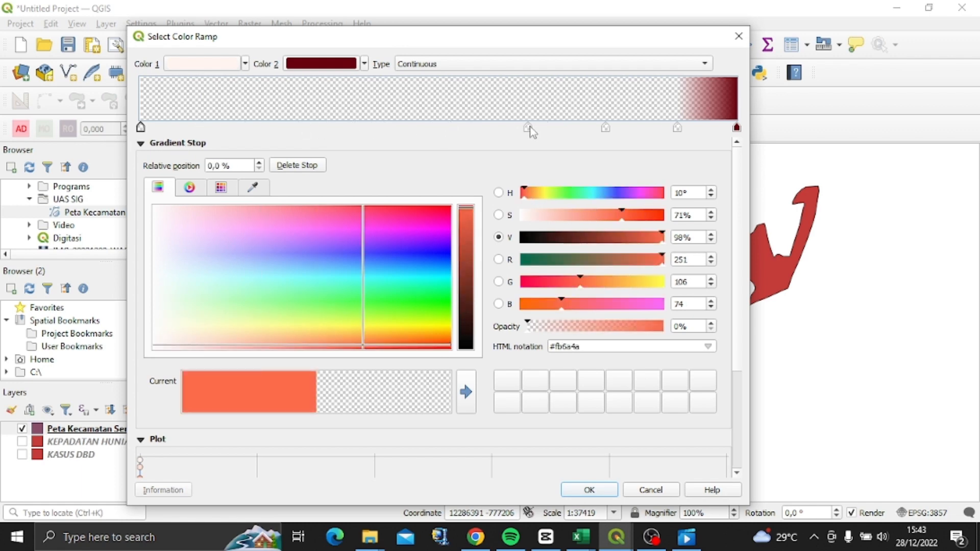
pyautogui.moveTo(527, 127); pyautogui.dragTo(141, 127)
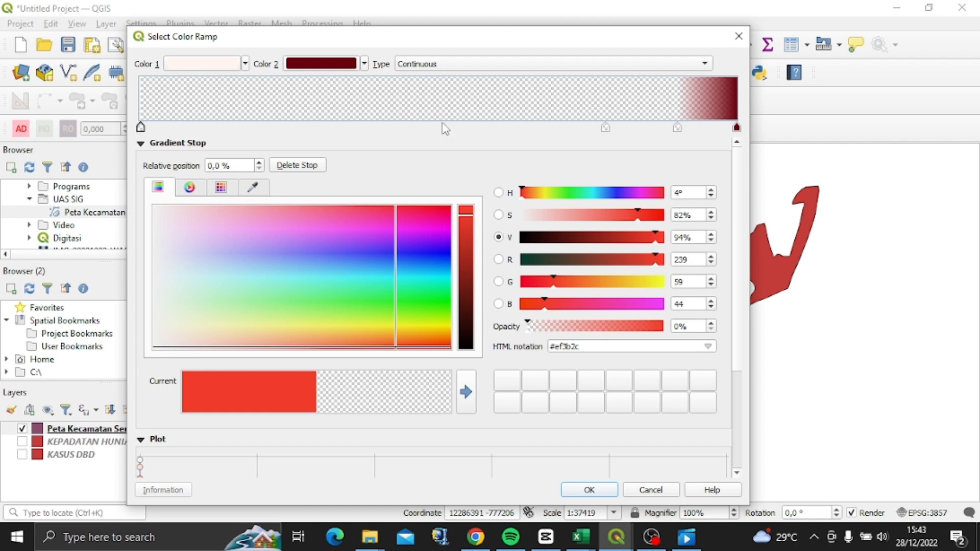
pyautogui.moveTo(606, 127)
pyautogui.mouseDown()
pyautogui.moveTo(153, 128)
pyautogui.moveTo(132, 148)
pyautogui.mouseUp()
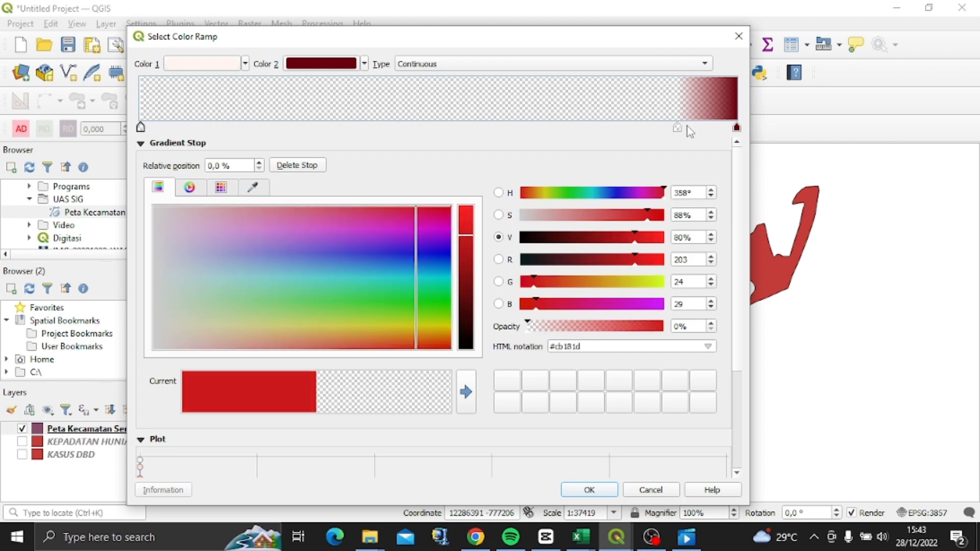
pyautogui.moveTo(677, 127); pyautogui.dragTo(125, 134)
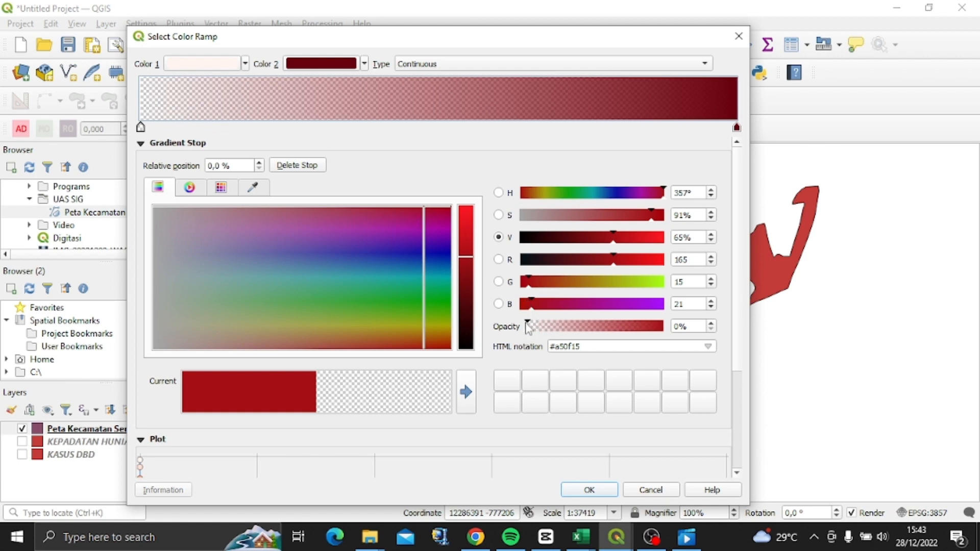
# Set the starting gradient stop's opacity to 32% and apply the edited color ramp to the Peta Kecamatan Semarang Utara layer
pyautogui.moveTo(528, 327); pyautogui.dragTo(573, 332)
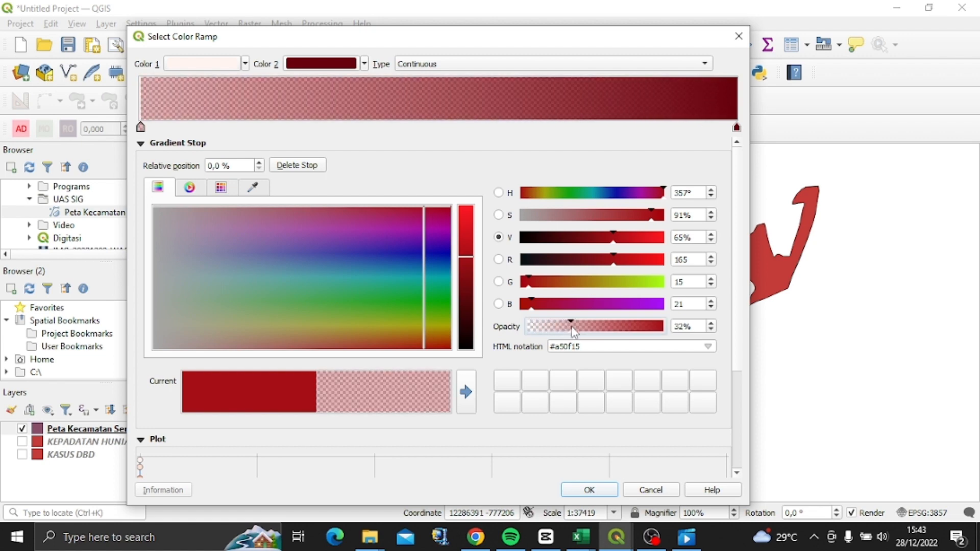
pyautogui.click(589, 490)
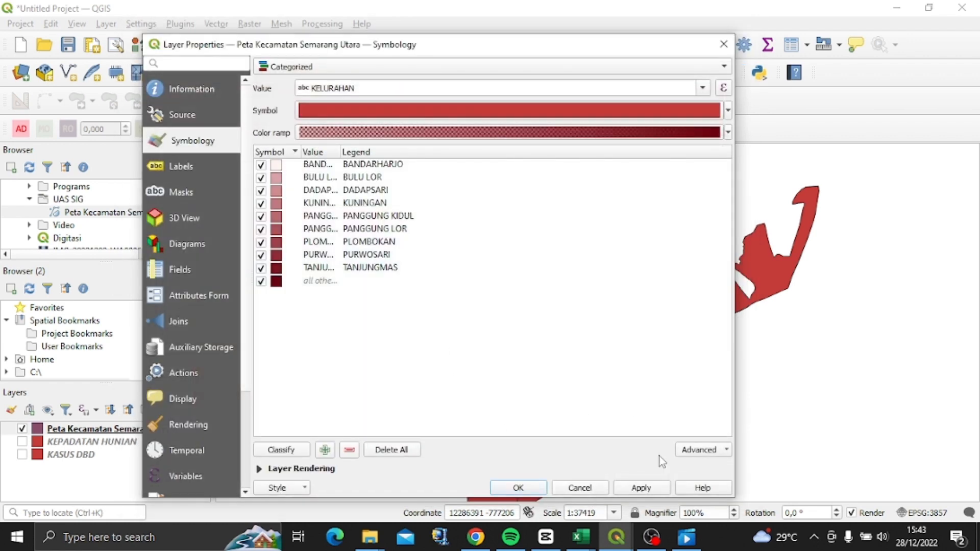
pyautogui.click(623, 490)
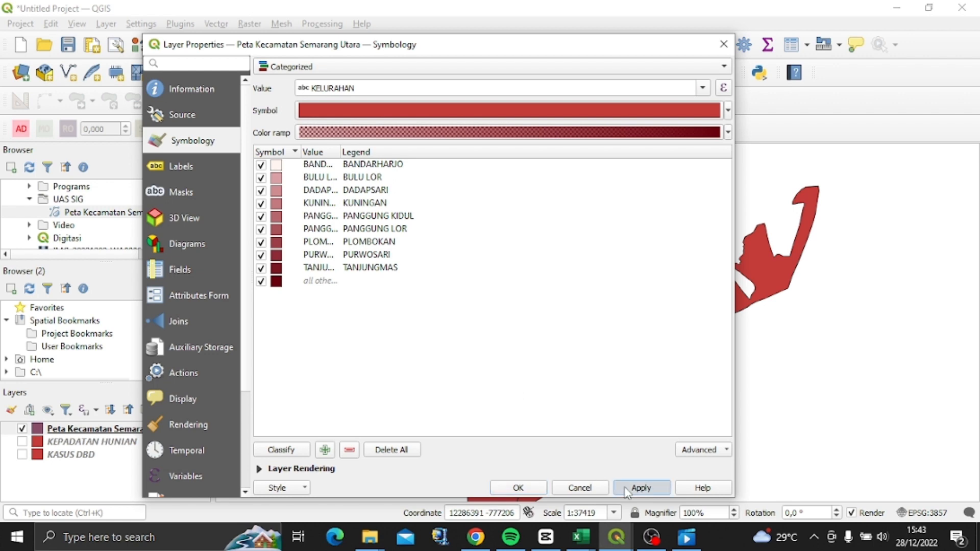
pyautogui.click(539, 489)
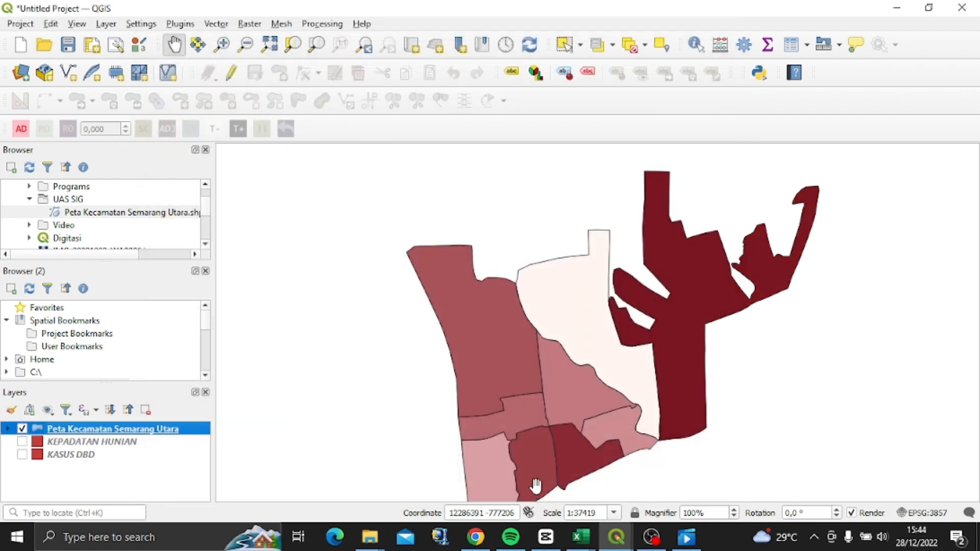
# Enable Single Labels on the Peta Kecamatan Semarang Utara layer, using the KELURAHAN field as the value
pyautogui.rightClick(154, 432)
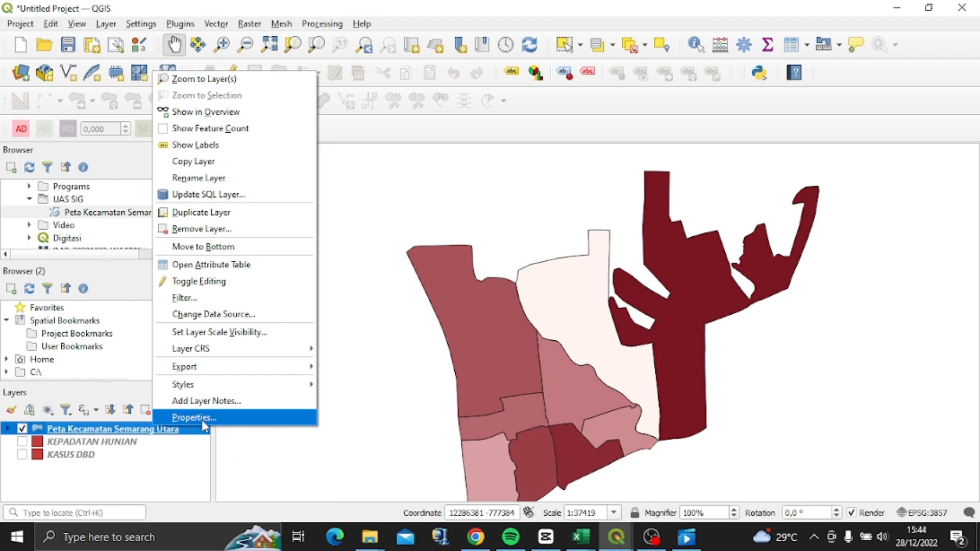
pyautogui.click(201, 420)
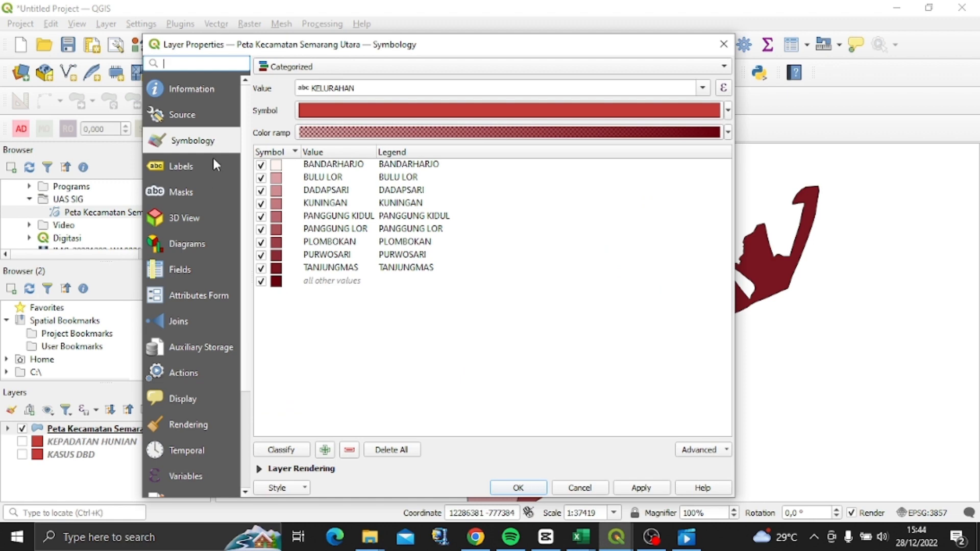
pyautogui.click(215, 168)
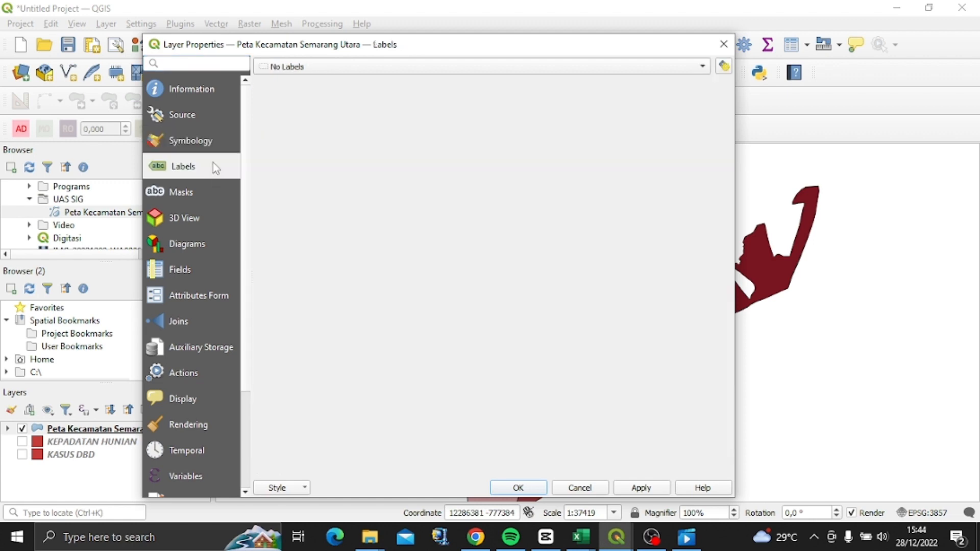
pyautogui.click(362, 72)
pyautogui.click(362, 81)
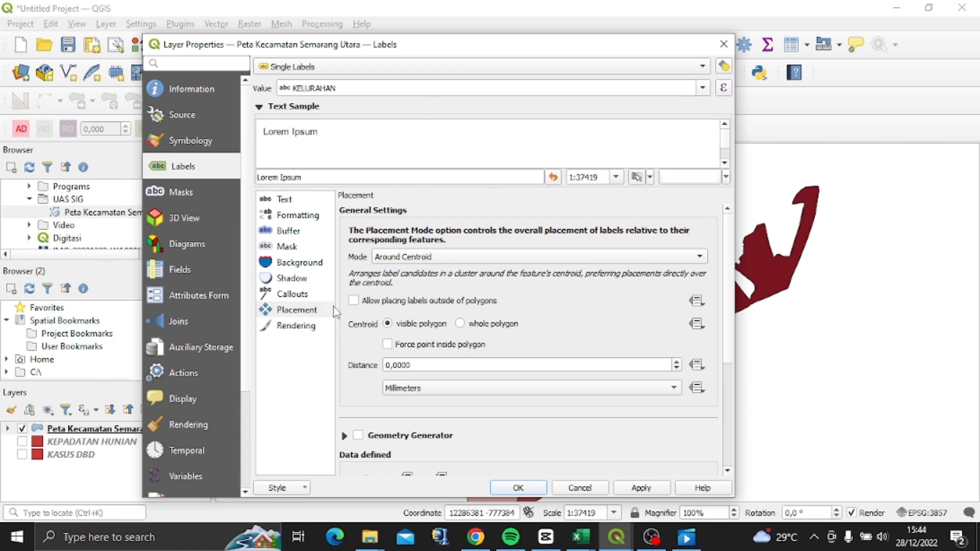
# Set the label placement mode to Horizontal and apply the labels to the map
pyautogui.click(453, 258)
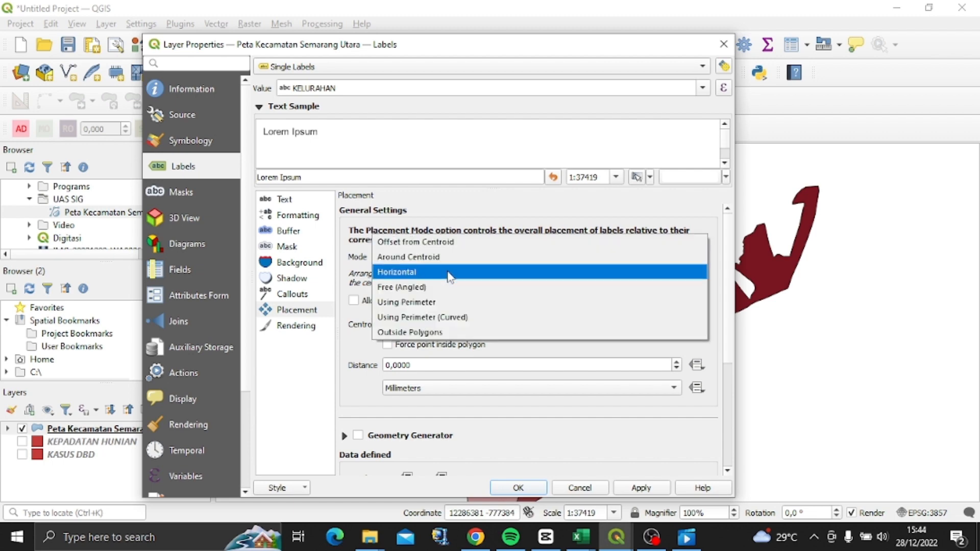
pyautogui.click(450, 276)
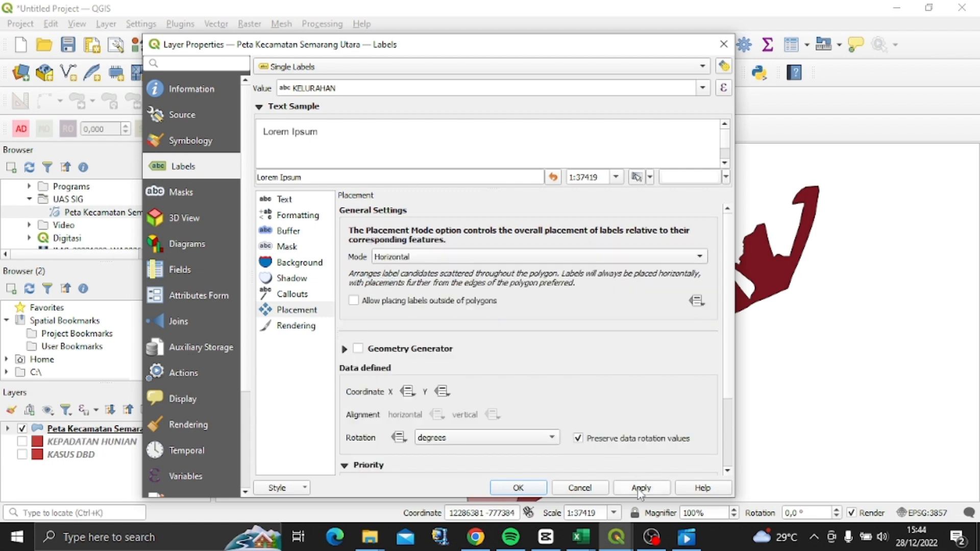
pyautogui.click(638, 489)
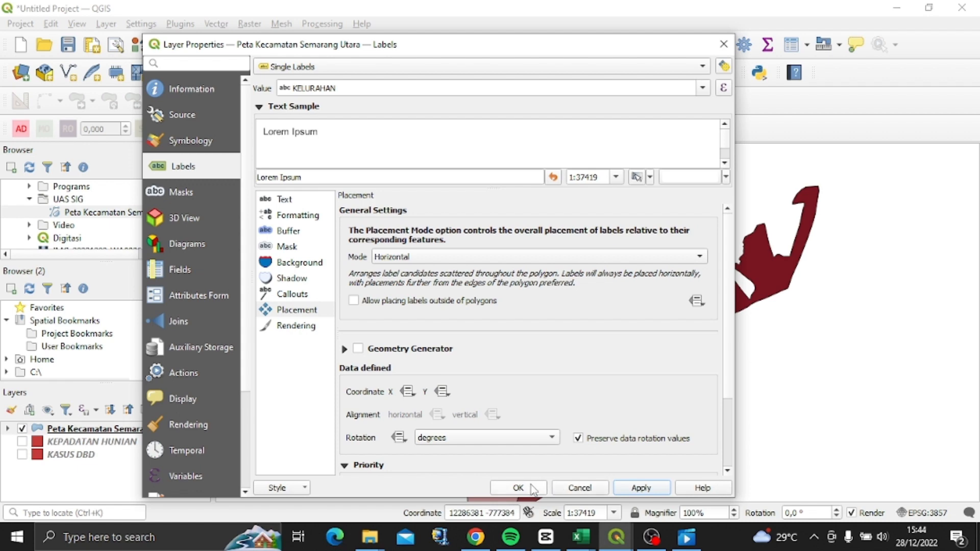
pyautogui.click(519, 488)
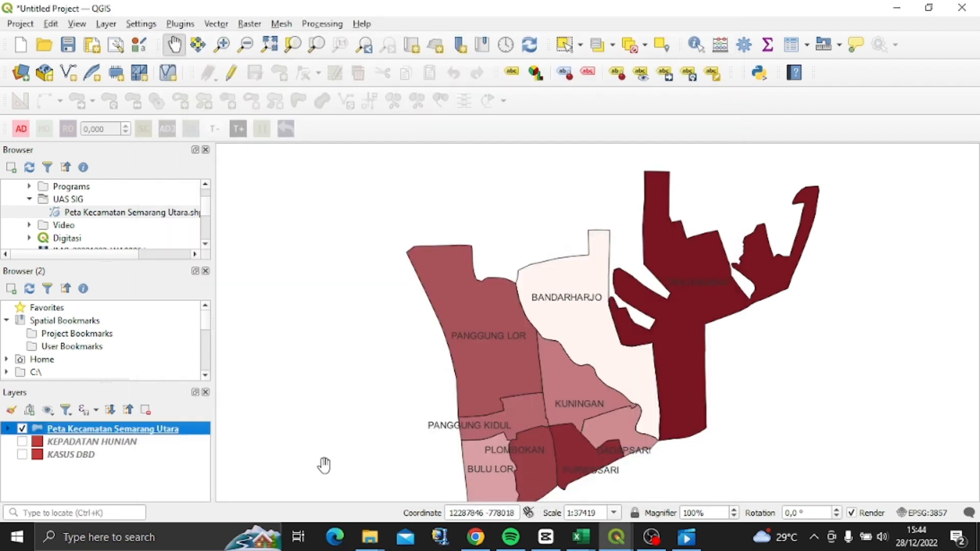
pyautogui.moveTo(468, 345); pyautogui.dragTo(458, 316)
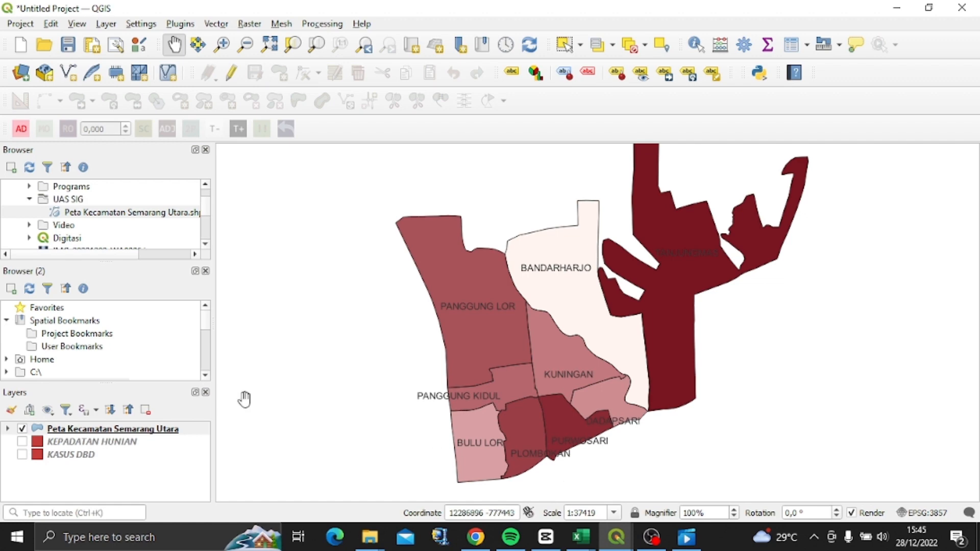
# Set the KEPADATAN HUNIAN layer's symbology to Categorized, using the PDT HUNI field as its value
pyautogui.click(161, 449)
pyautogui.rightClick(162, 449)
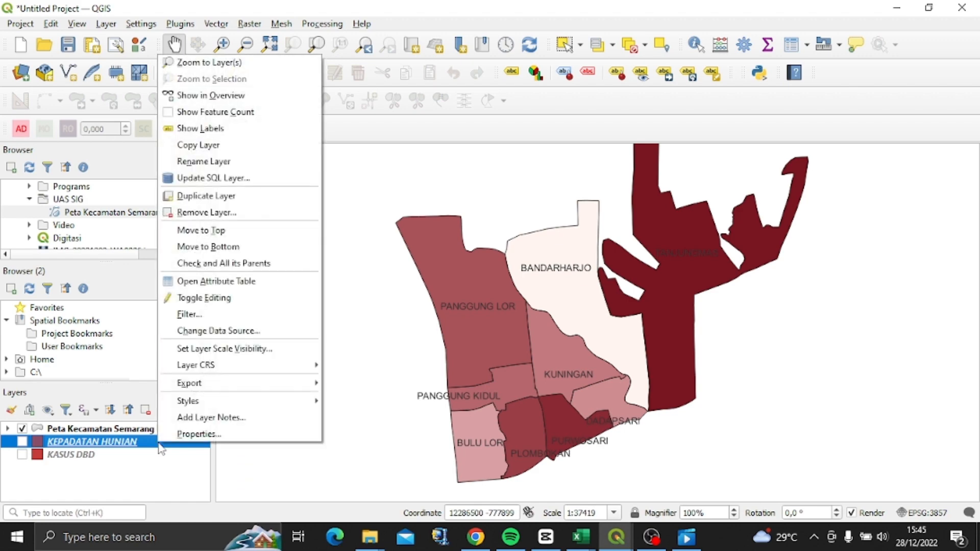
pyautogui.click(179, 436)
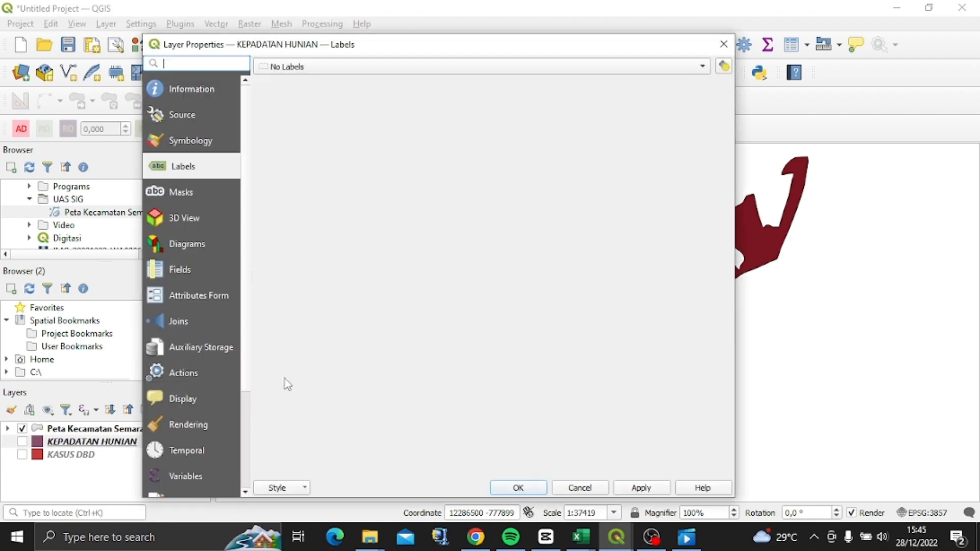
pyautogui.click(214, 145)
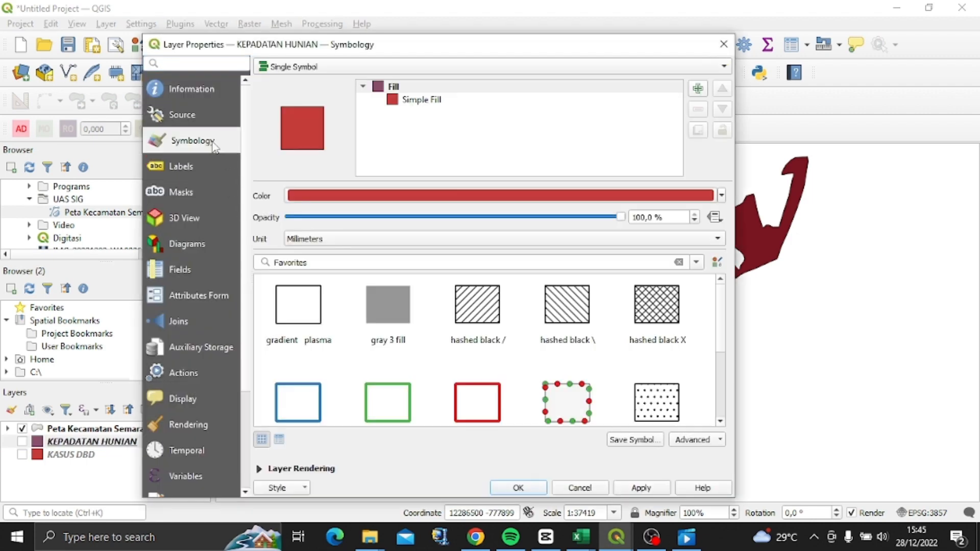
pyautogui.click(372, 72)
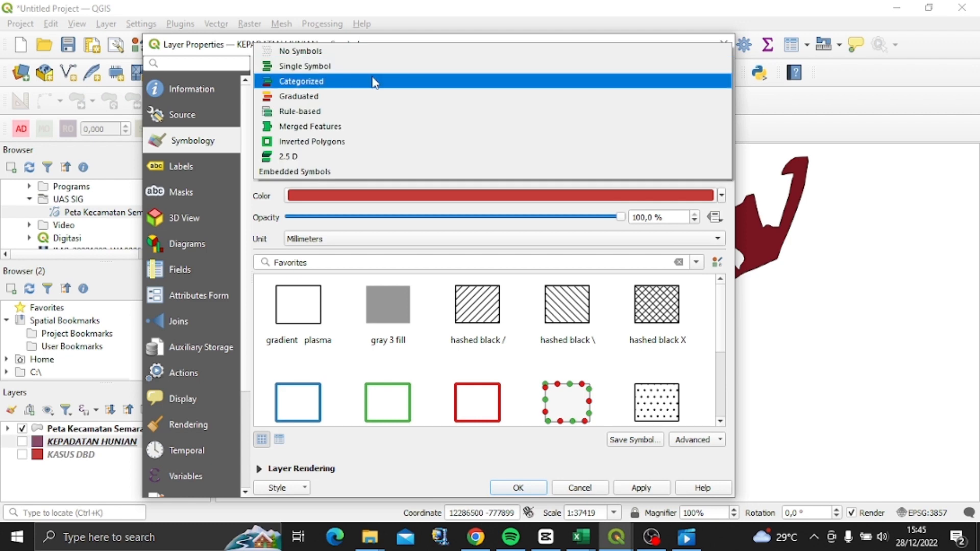
pyautogui.click(374, 81)
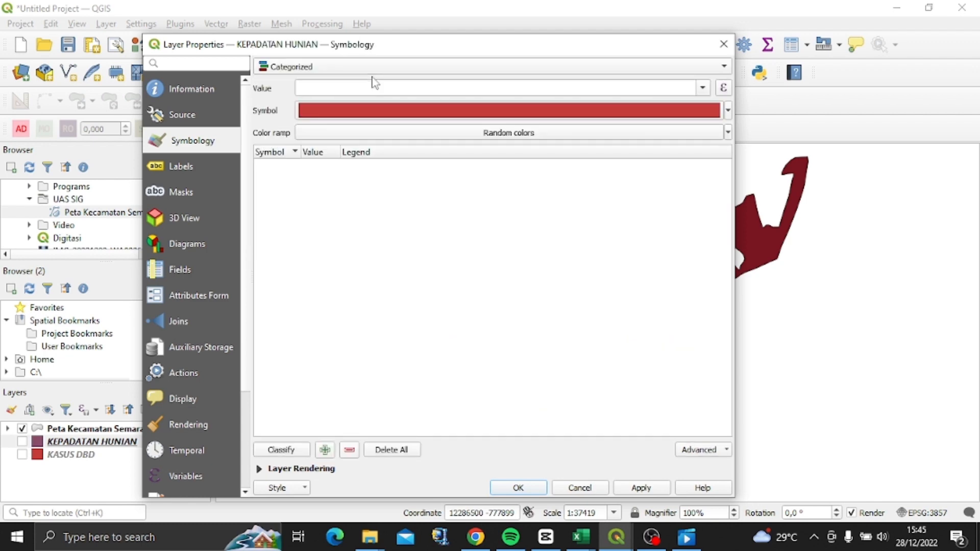
pyautogui.click(703, 89)
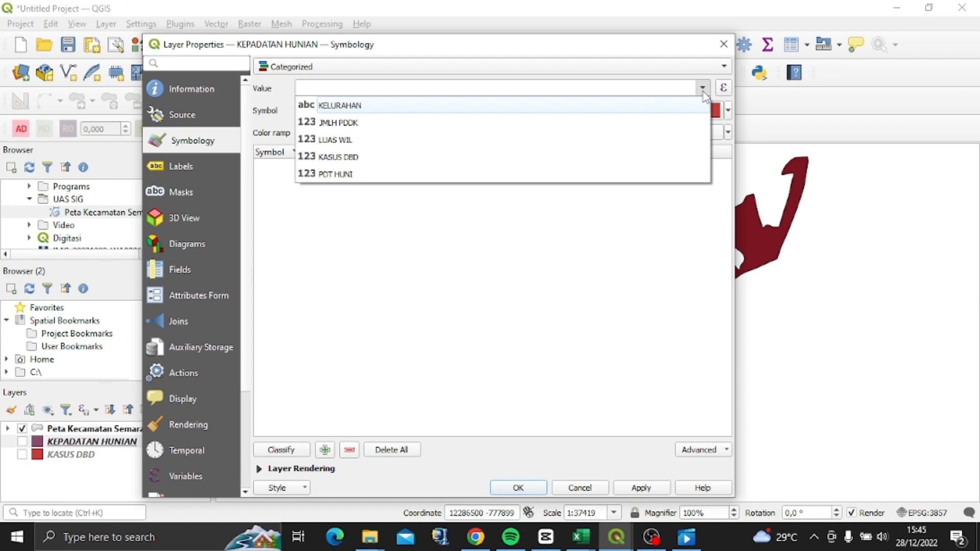
pyautogui.click(523, 173)
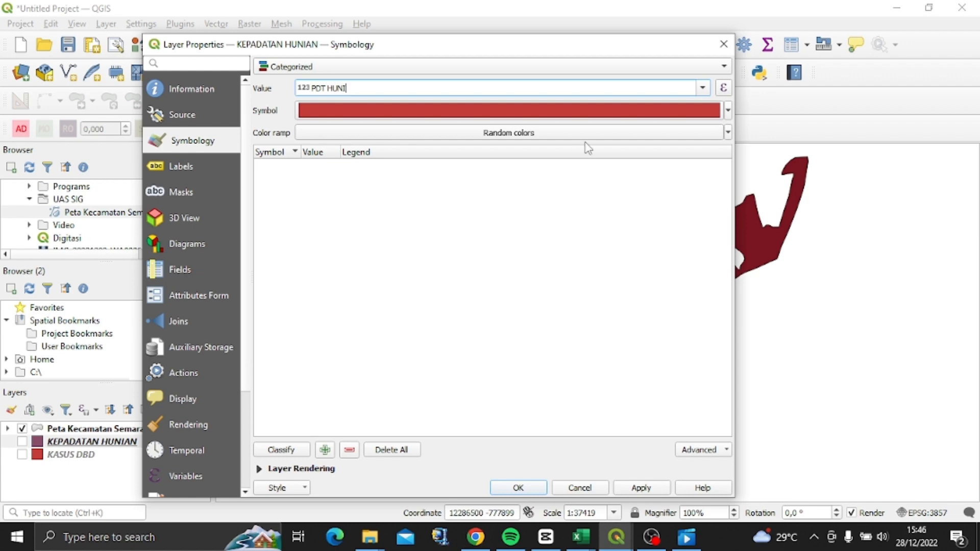
# Apply the Reds color ramp to the KEPADATAN HUNIAN layer and classify the PDT HUNI categories
pyautogui.click(729, 136)
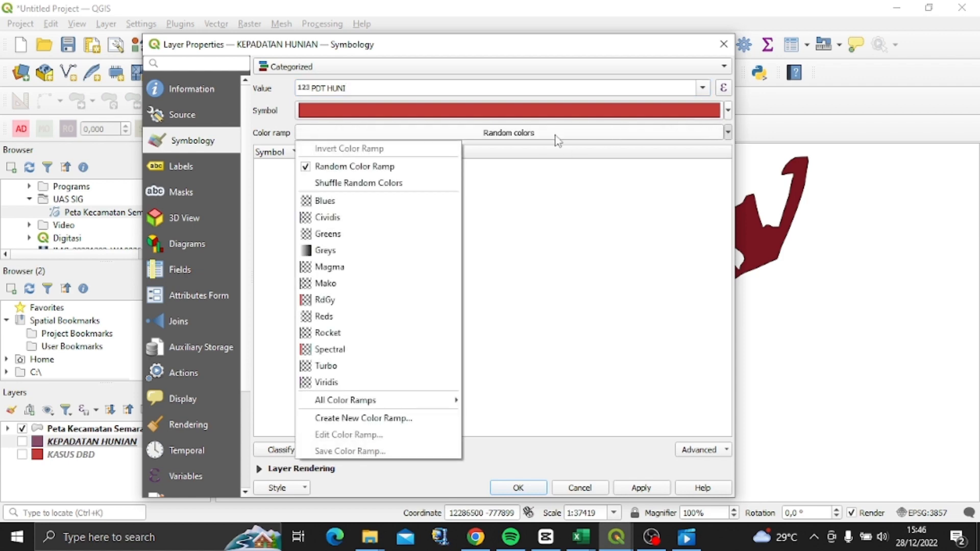
pyautogui.click(359, 322)
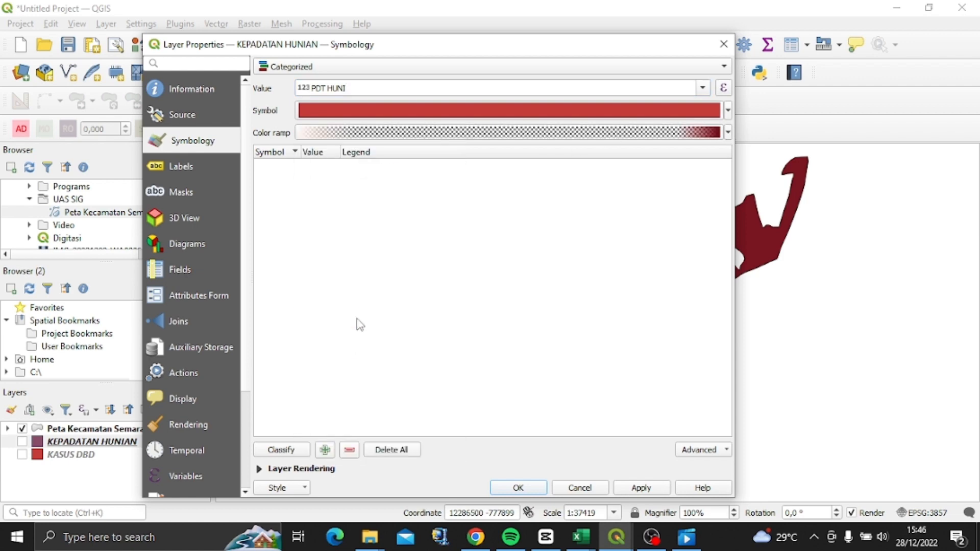
pyautogui.click(301, 452)
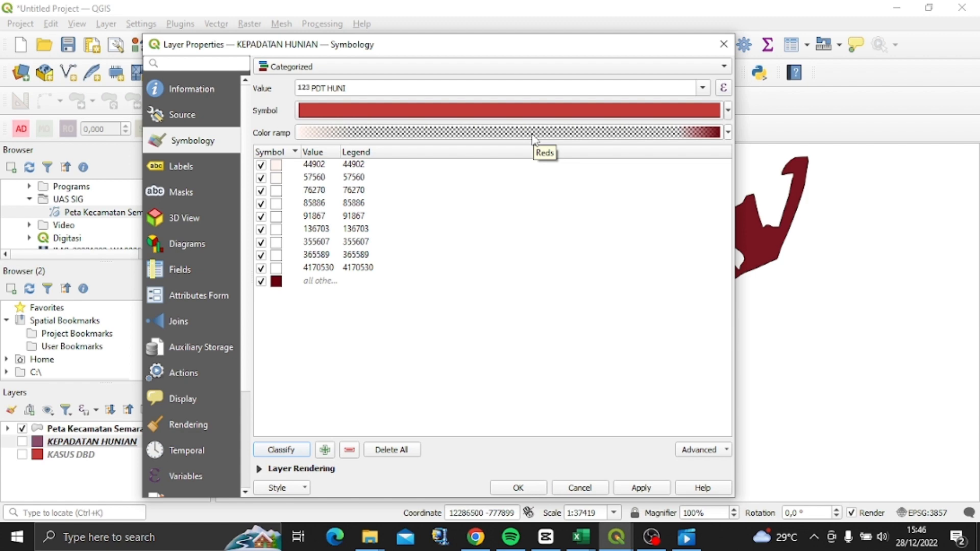
# Edit the KEPADATAN HUNIAN layer's Reds color ramp, moving all seven intermediate gradient stops to the 0% position
pyautogui.click(534, 133)
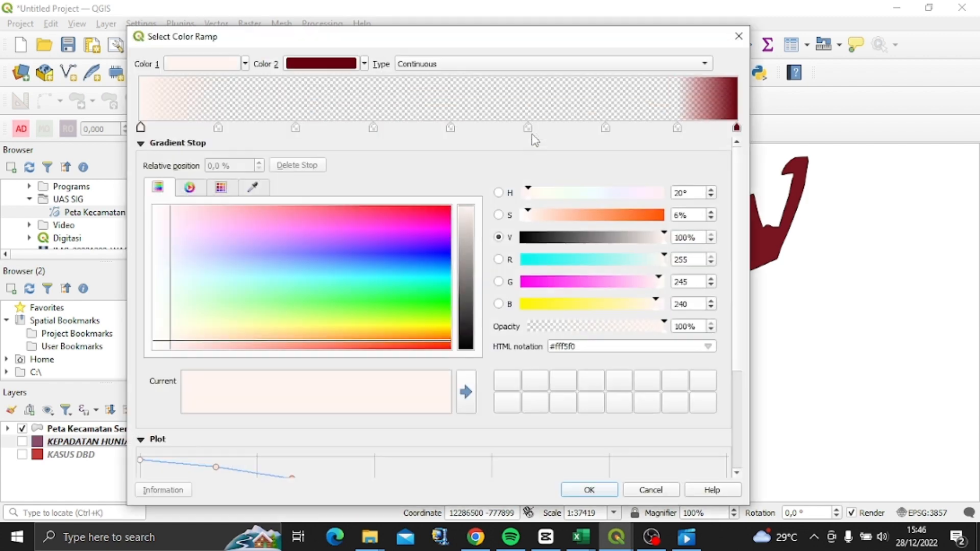
pyautogui.moveTo(221, 127); pyautogui.dragTo(121, 132)
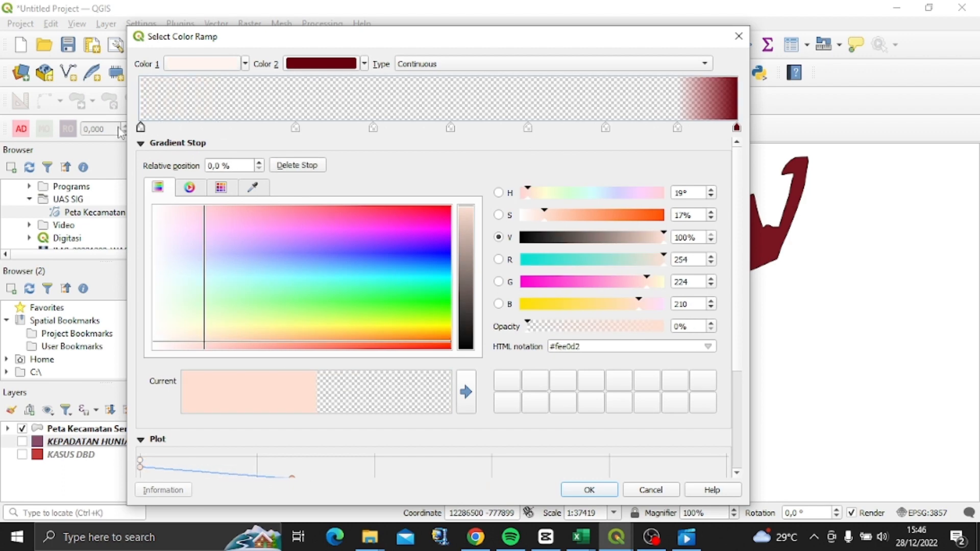
pyautogui.moveTo(296, 128); pyautogui.dragTo(141, 127)
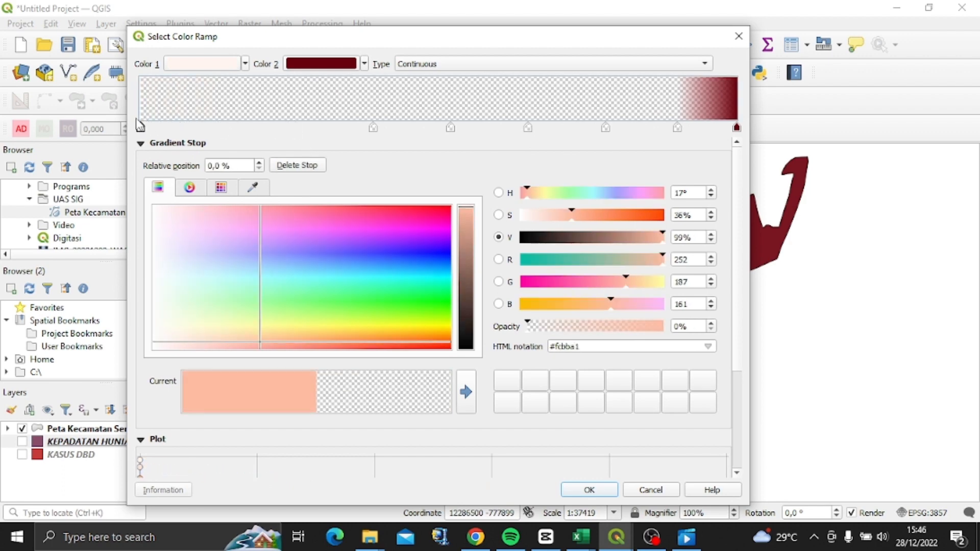
pyautogui.moveTo(373, 128); pyautogui.dragTo(97, 128)
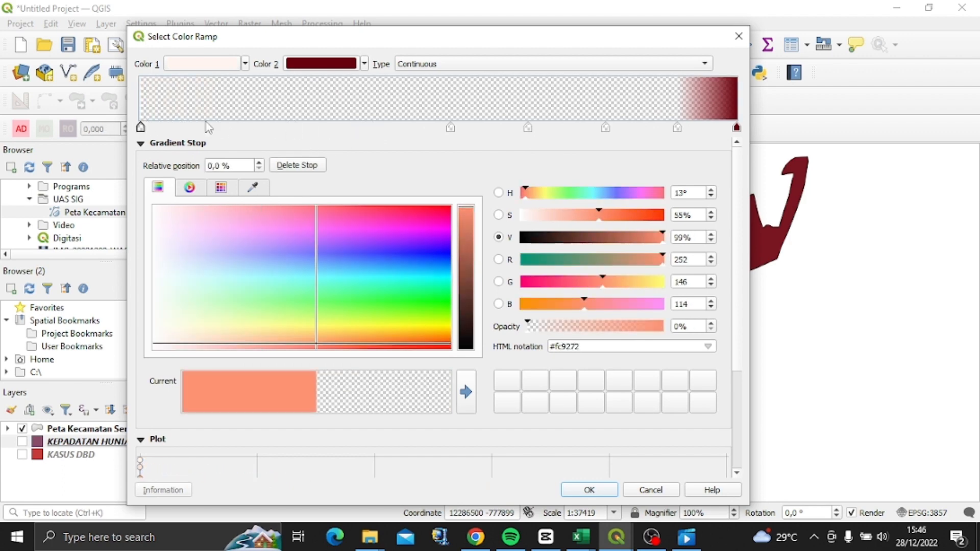
pyautogui.moveTo(450, 132); pyautogui.dragTo(139, 129)
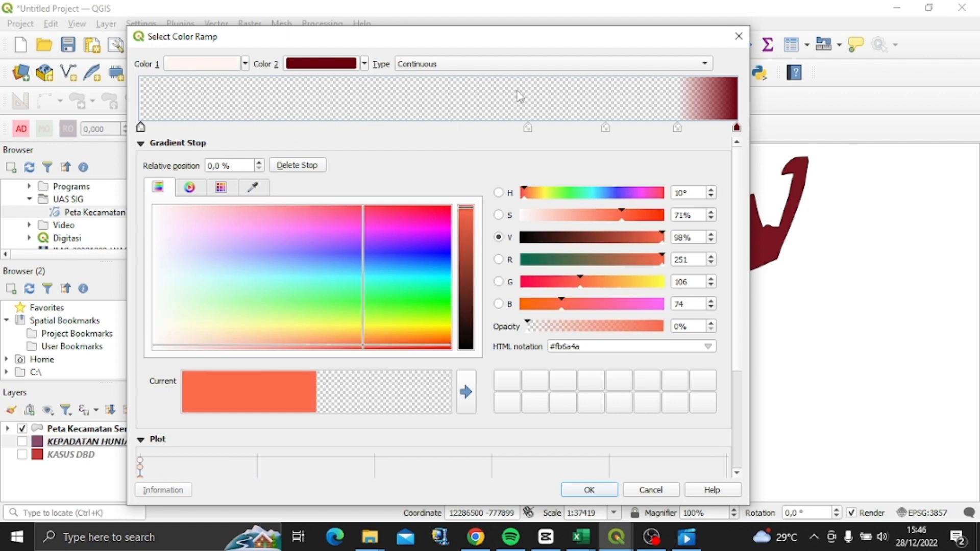
pyautogui.moveTo(528, 129); pyautogui.dragTo(120, 154)
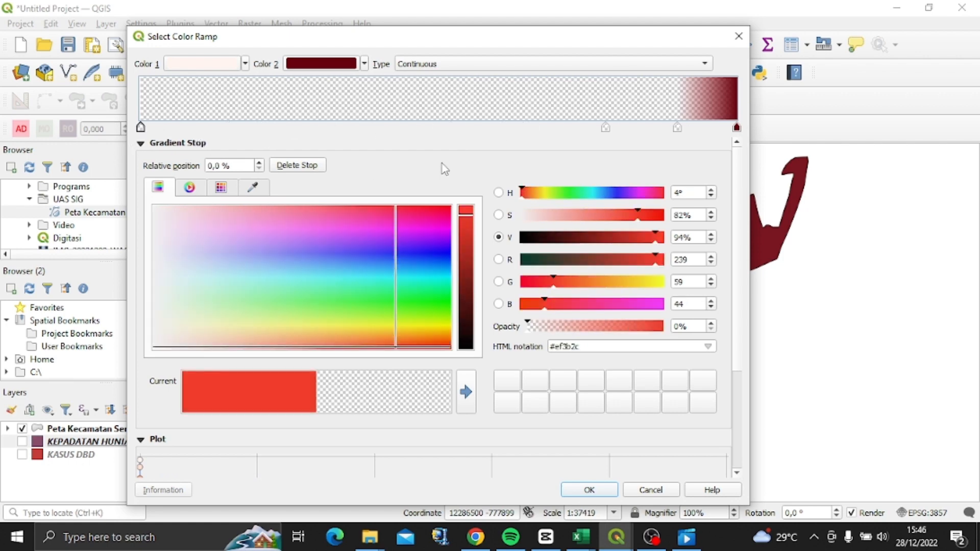
pyautogui.moveTo(606, 129); pyautogui.dragTo(93, 179)
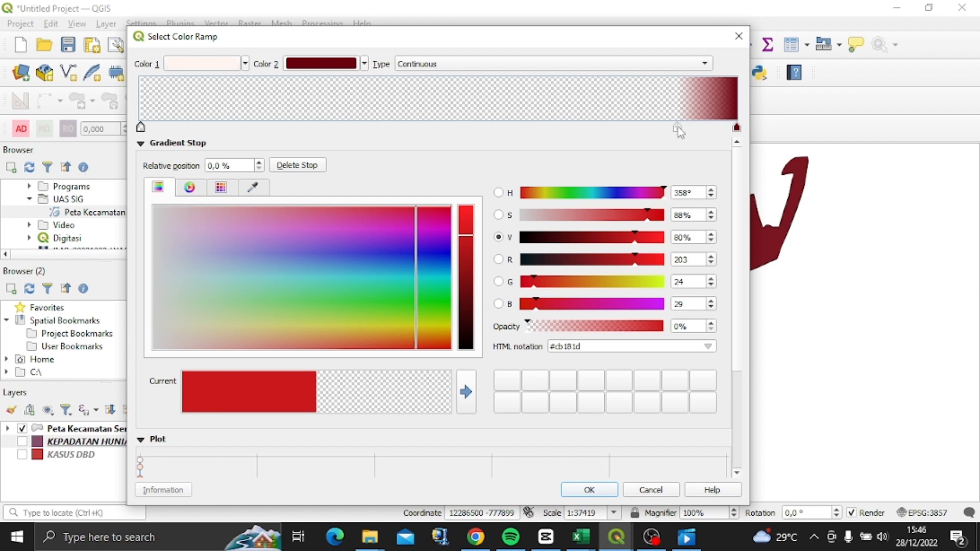
pyautogui.moveTo(677, 127); pyautogui.dragTo(35, 209)
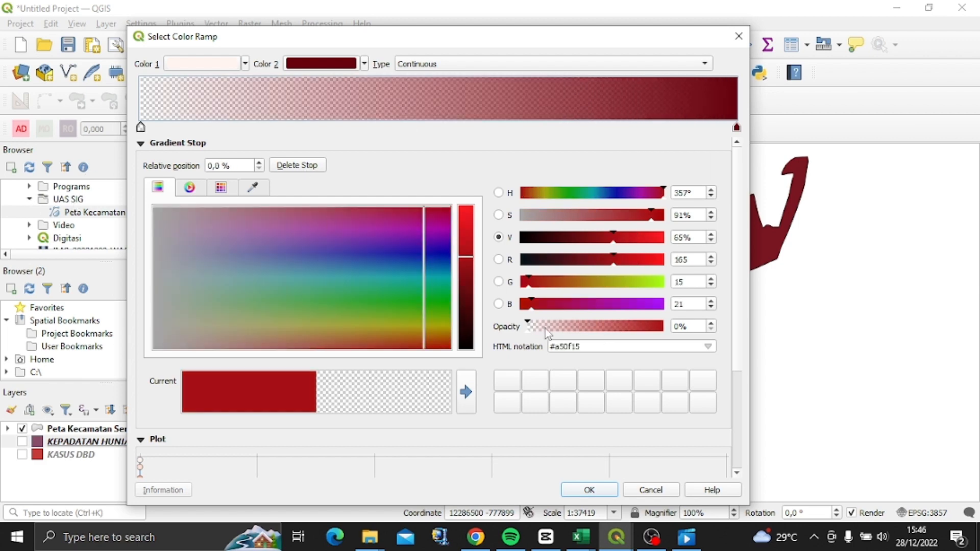
# Set the opacity of the gradient stop at 0% to 25% and apply the edited ramp to the KEPADATAN HUNIAN layer
pyautogui.moveTo(528, 324); pyautogui.dragTo(565, 330)
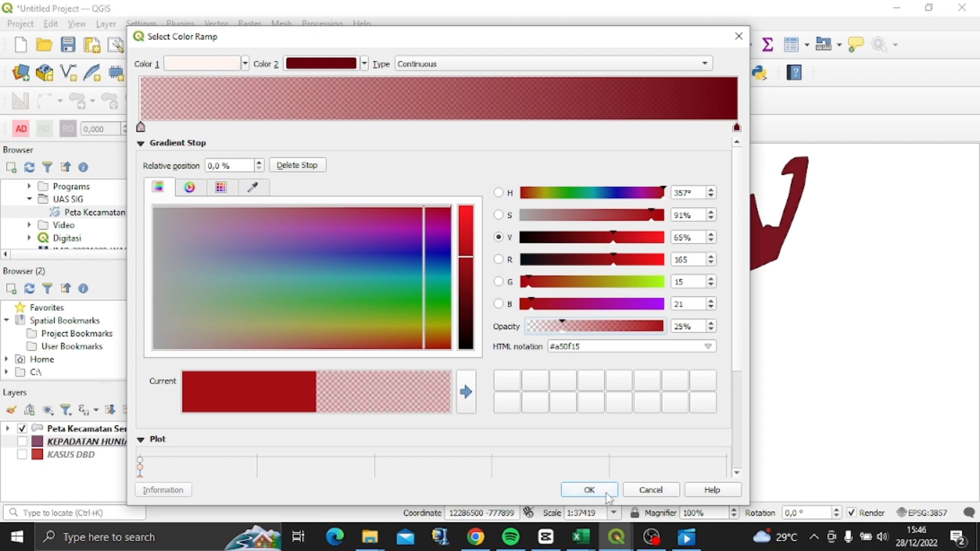
pyautogui.click(589, 490)
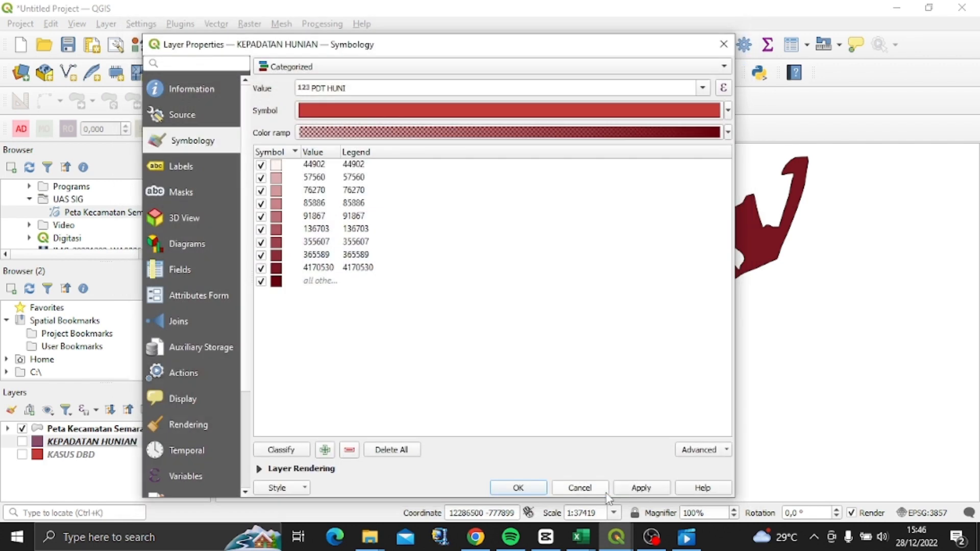
pyautogui.click(658, 491)
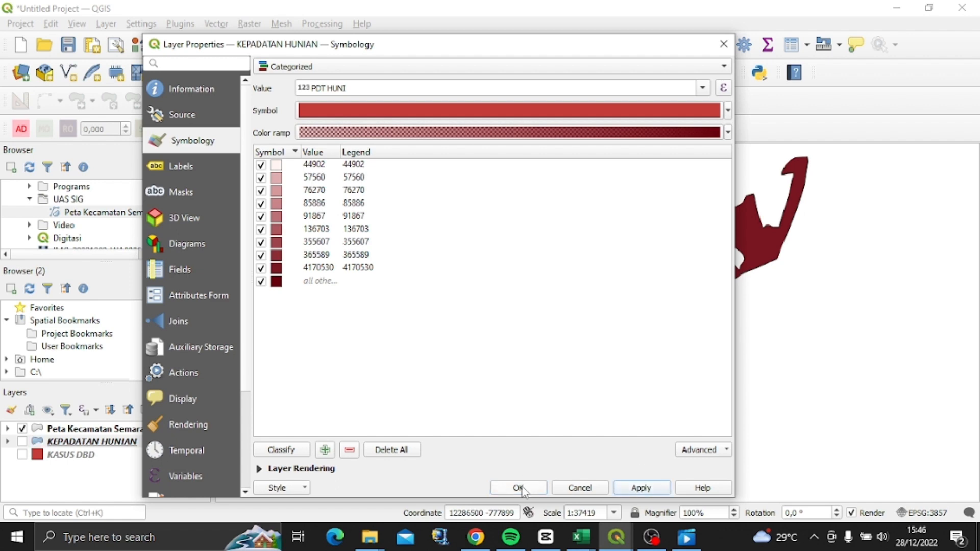
pyautogui.click(518, 488)
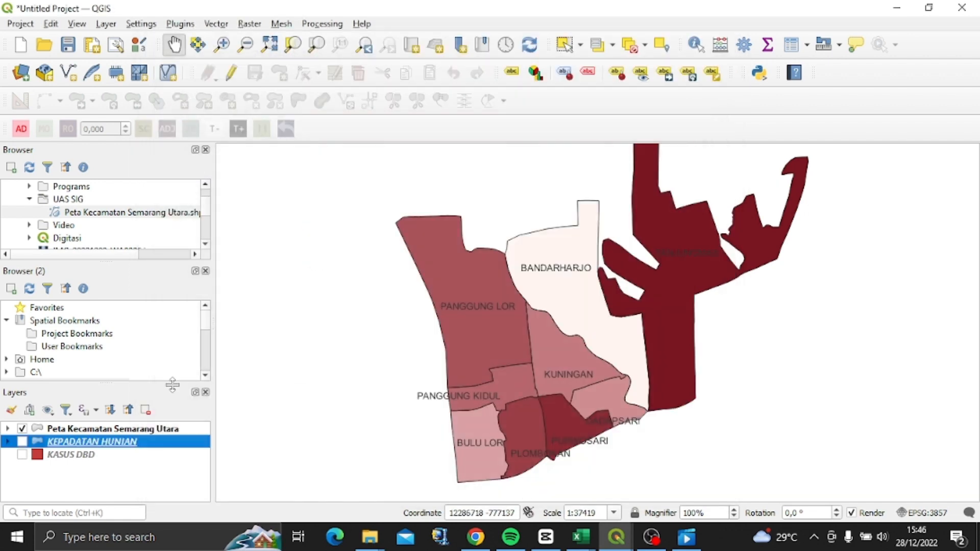
# Enable Single Labels on the KEPADATAN HUNIAN layer, using the PDT HUNI field as the value
pyautogui.rightClick(149, 447)
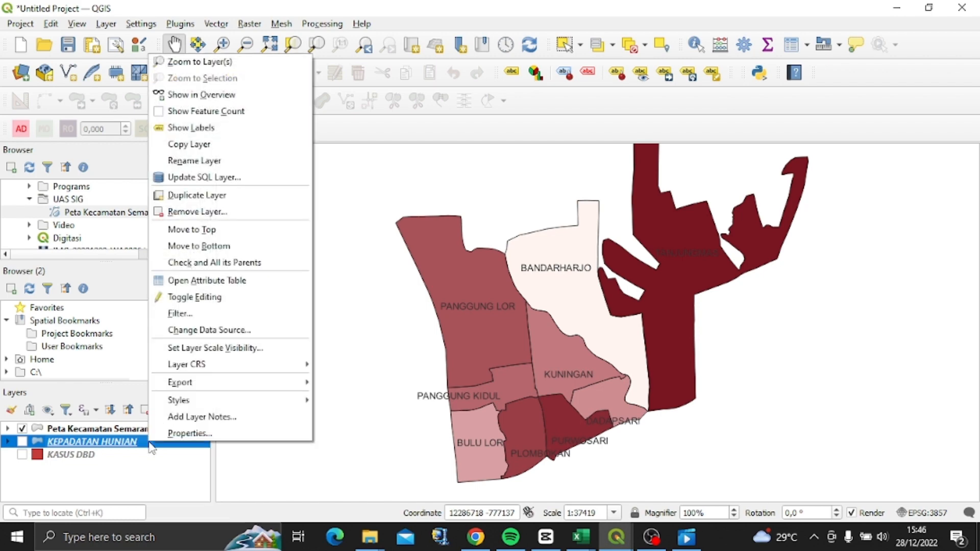
pyautogui.click(187, 435)
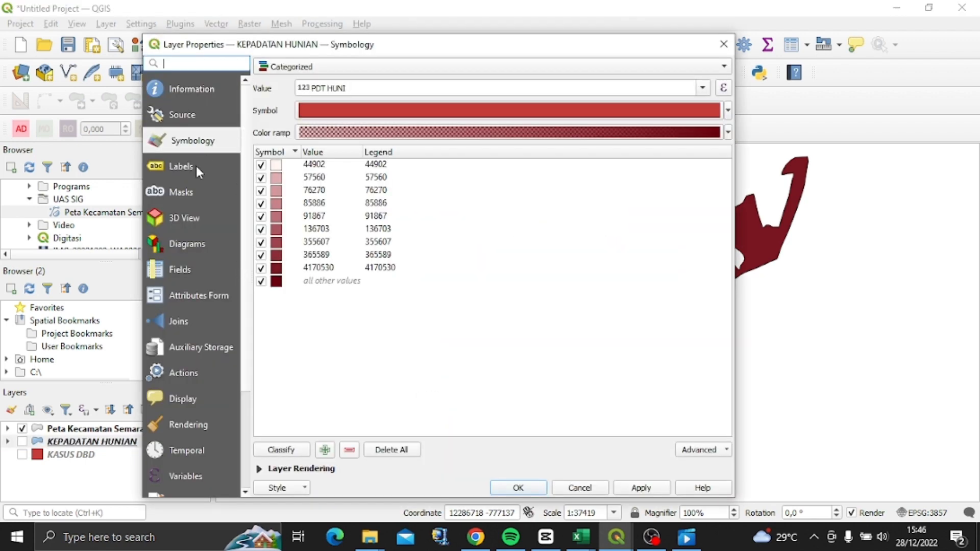
pyautogui.click(196, 167)
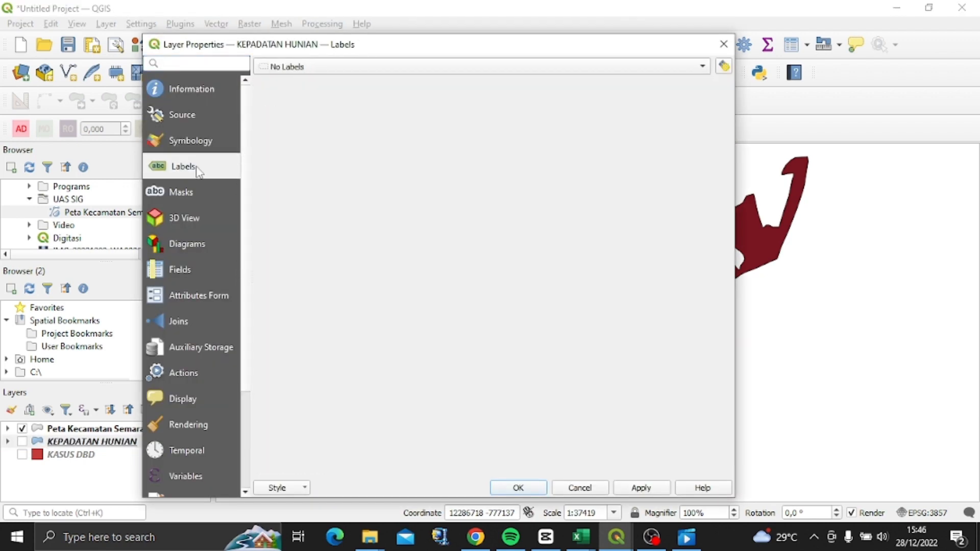
pyautogui.click(391, 71)
pyautogui.click(392, 85)
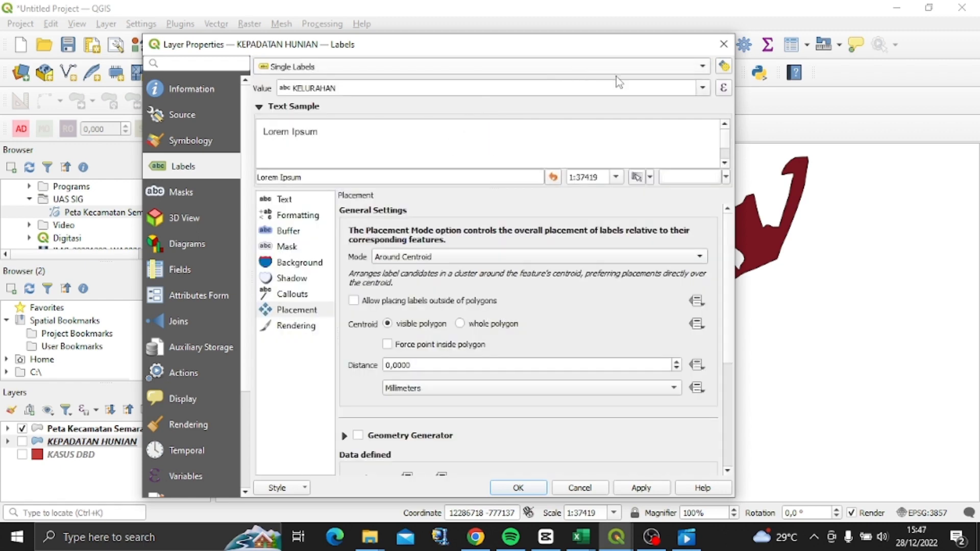
pyautogui.click(702, 88)
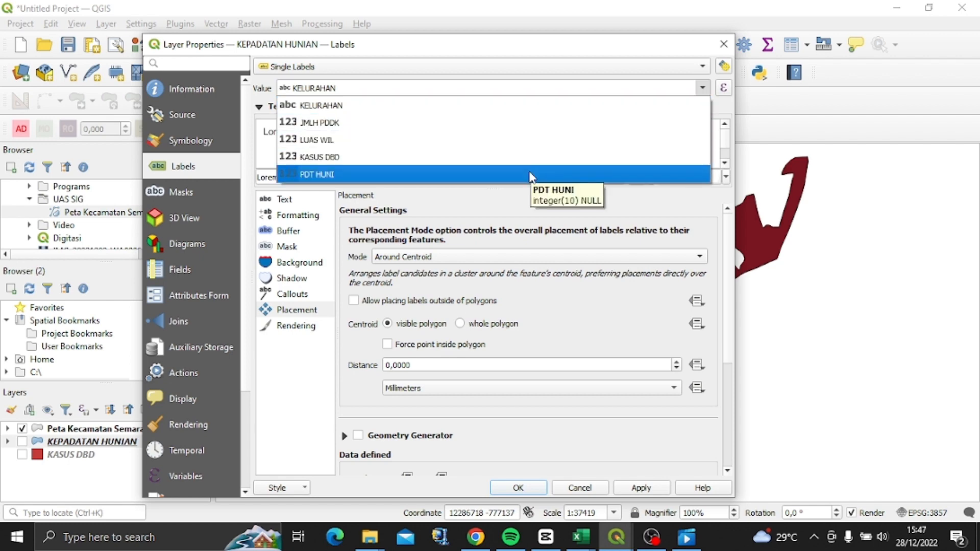
pyautogui.click(531, 175)
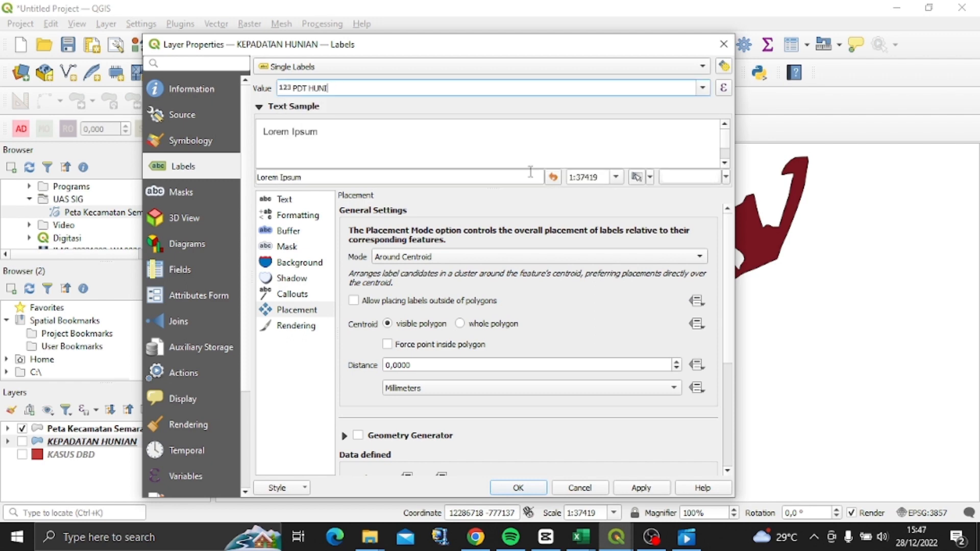
# Set the PDT HUNI label placement mode to Horizontal, and briefly show the KEPADATAN HUNIAN layer to check it on the map
pyautogui.click(427, 260)
pyautogui.click(408, 271)
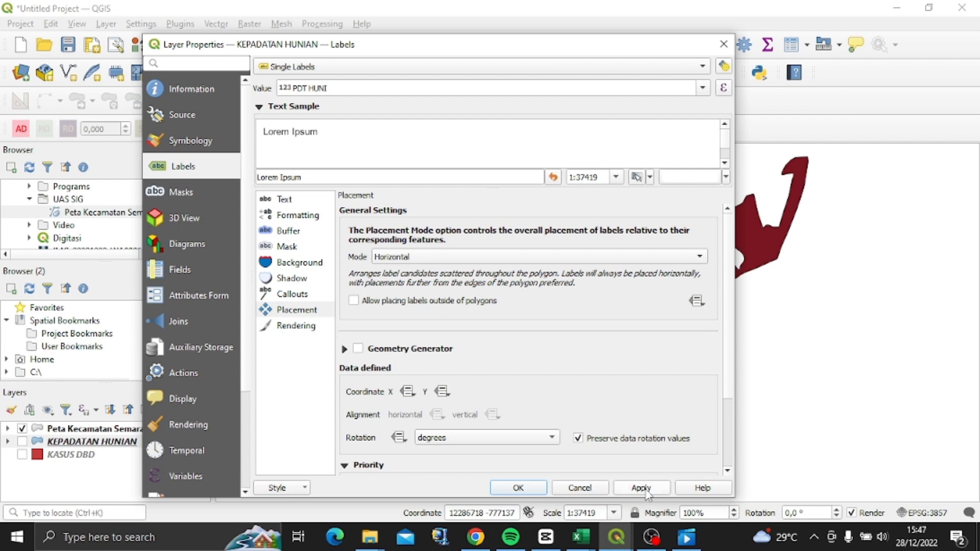
pyautogui.click(498, 490)
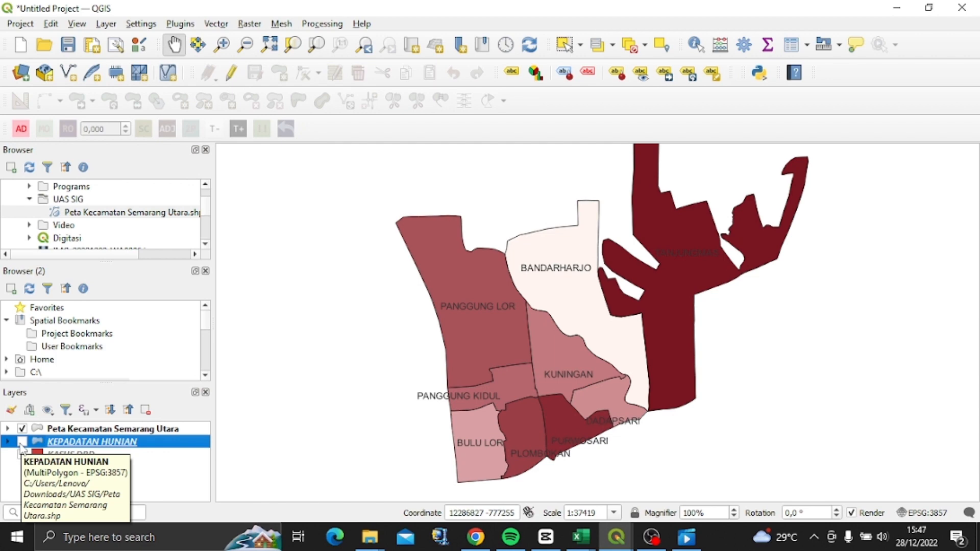
pyautogui.click(21, 442)
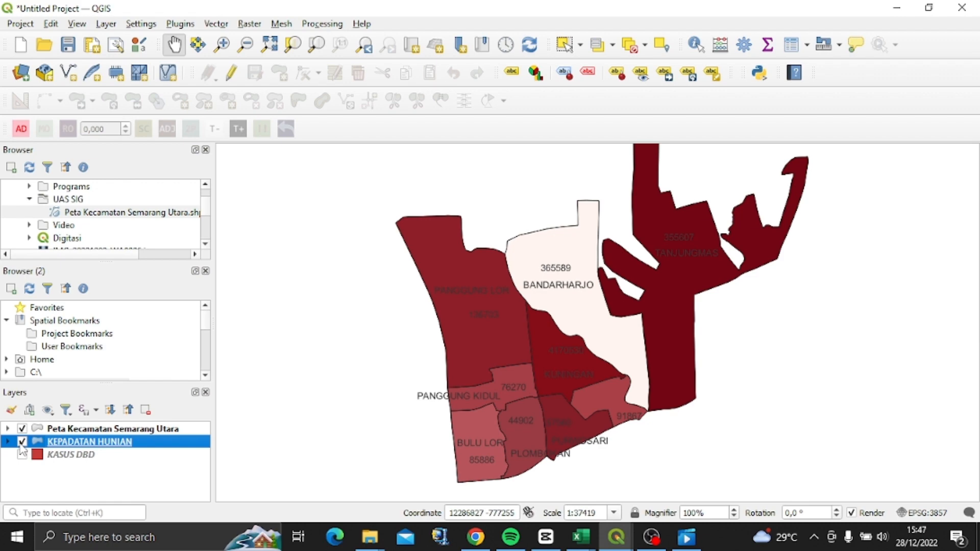
pyautogui.click(22, 441)
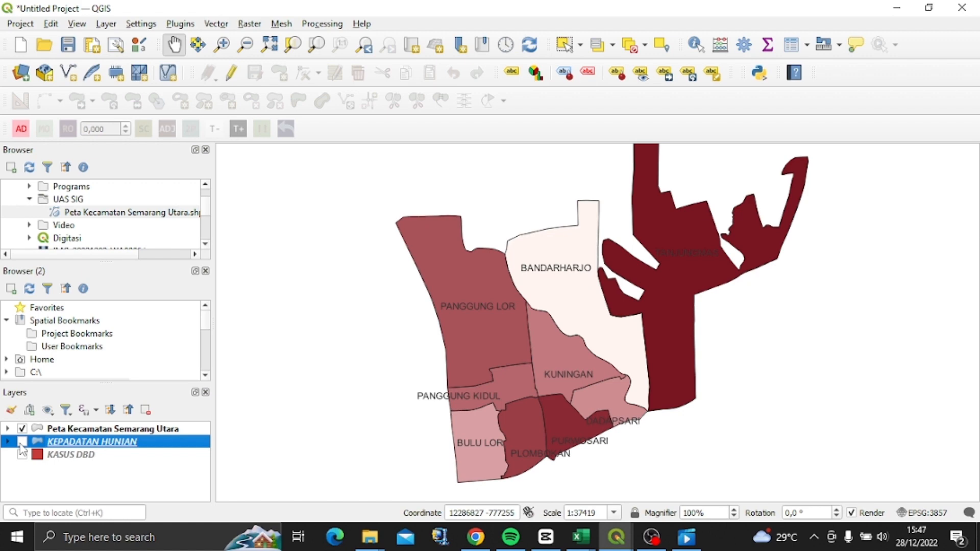
# Set the KASUS DBD layer's symbology to Categorized, using the KASUS DBD field as its value
pyautogui.click(64, 455)
pyautogui.rightClick(64, 460)
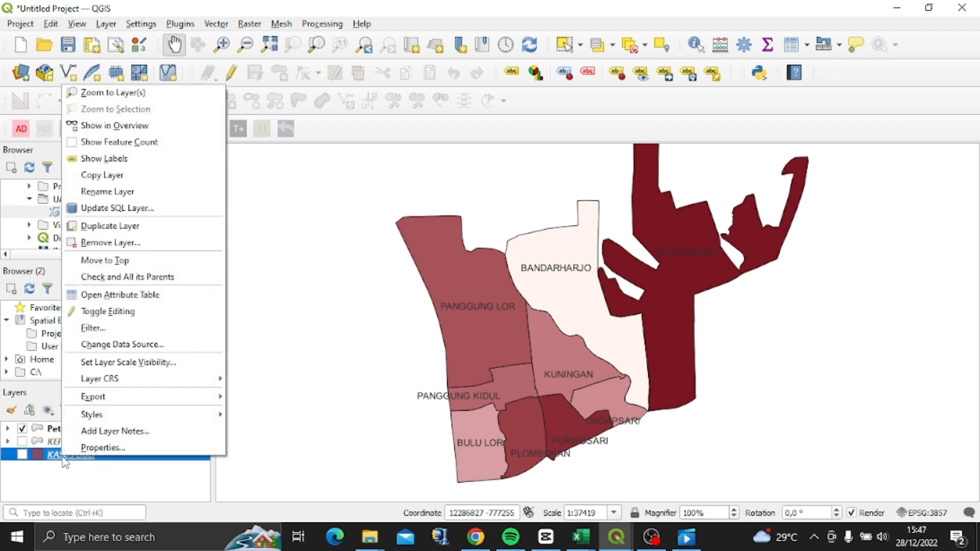
pyautogui.click(102, 451)
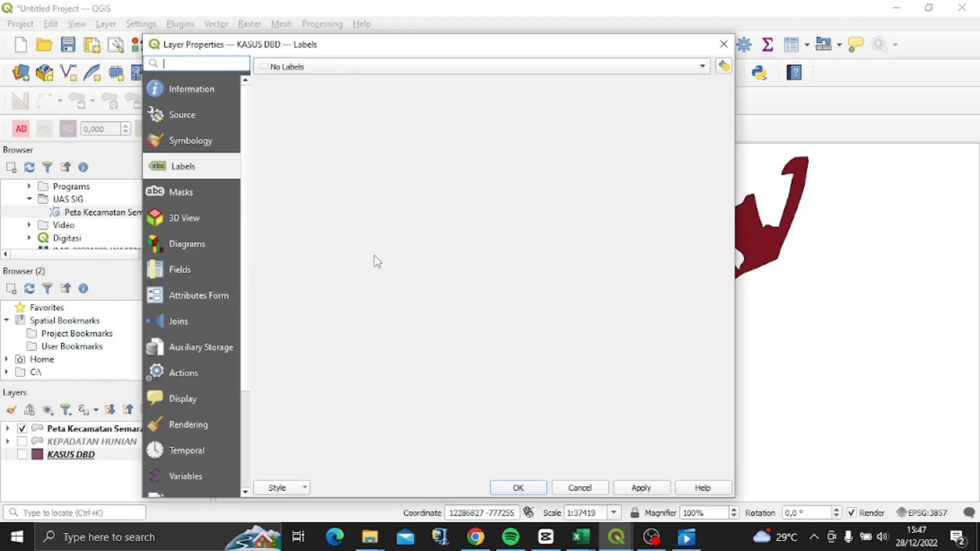
pyautogui.click(207, 139)
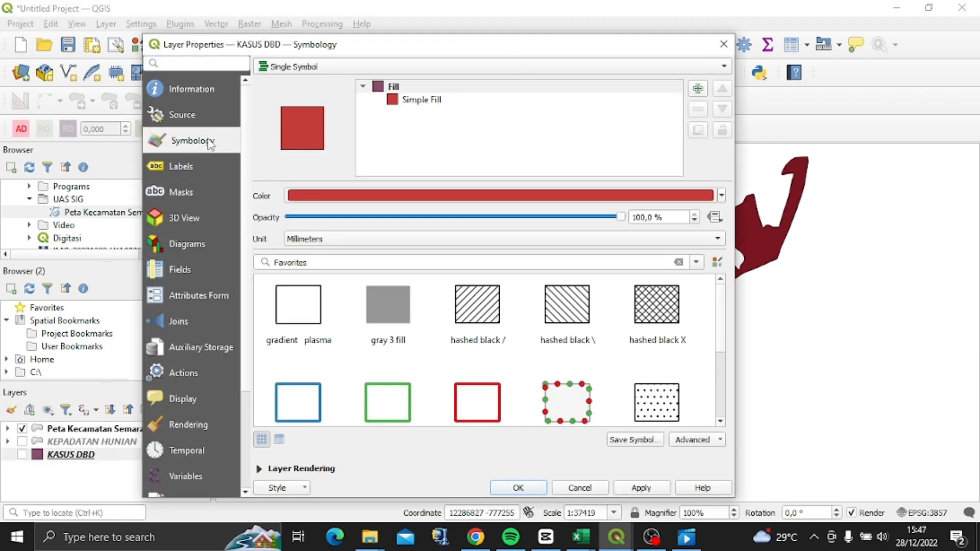
pyautogui.click(513, 60)
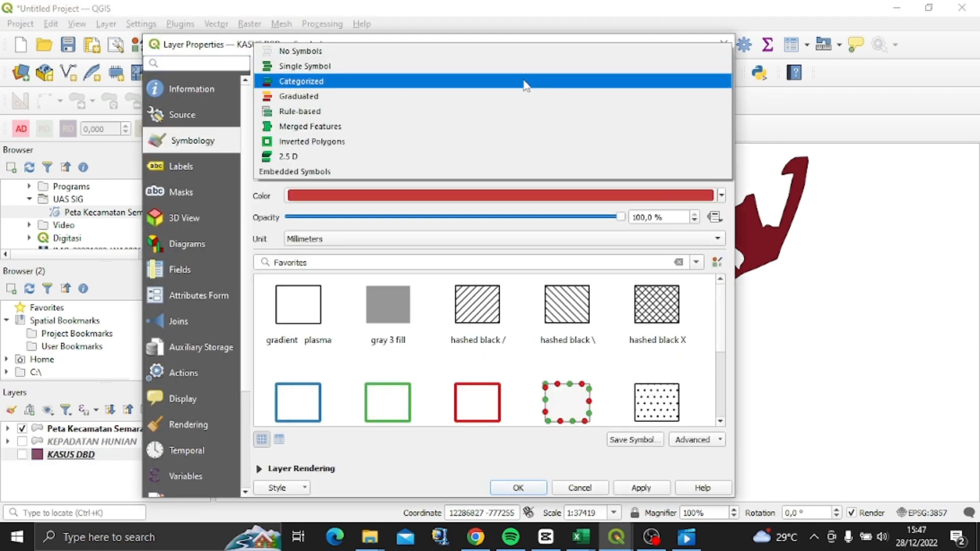
pyautogui.click(523, 81)
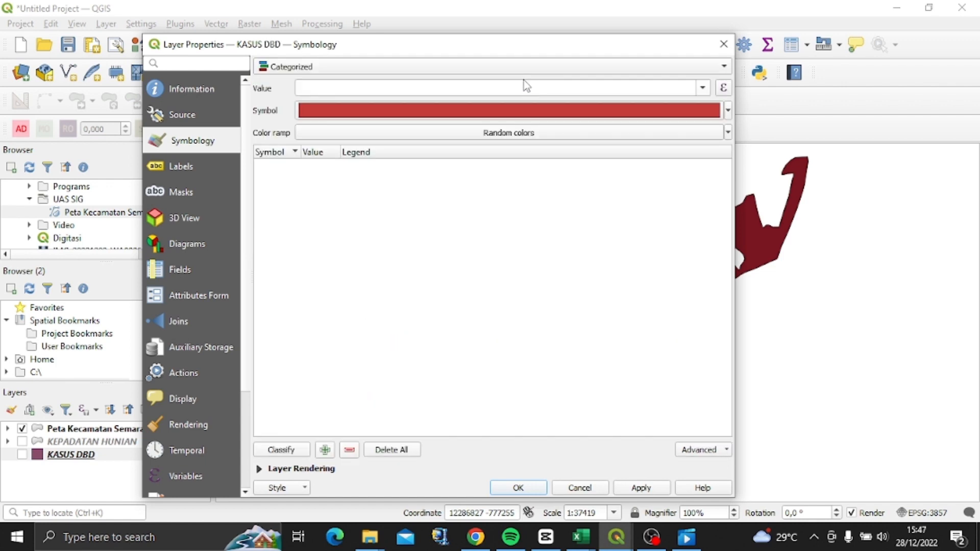
pyautogui.click(704, 88)
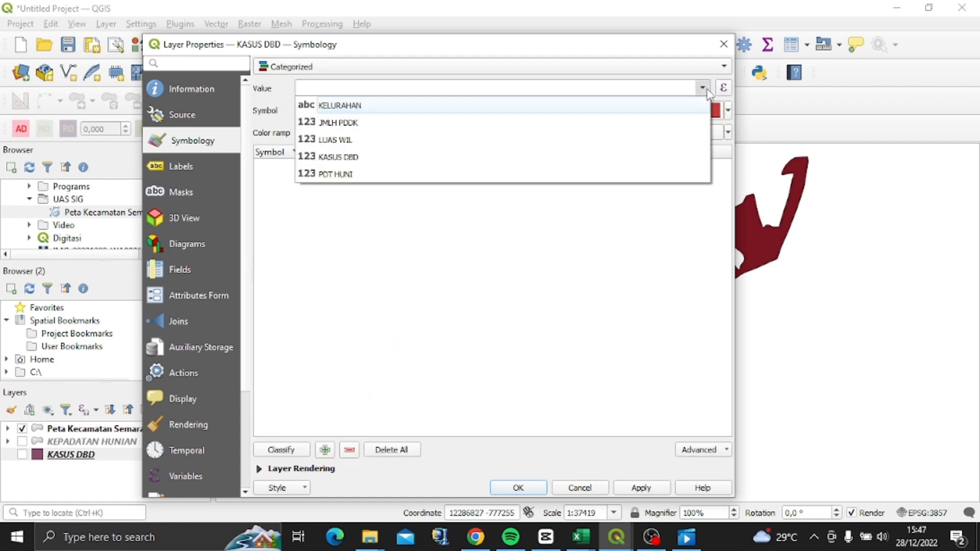
pyautogui.click(594, 163)
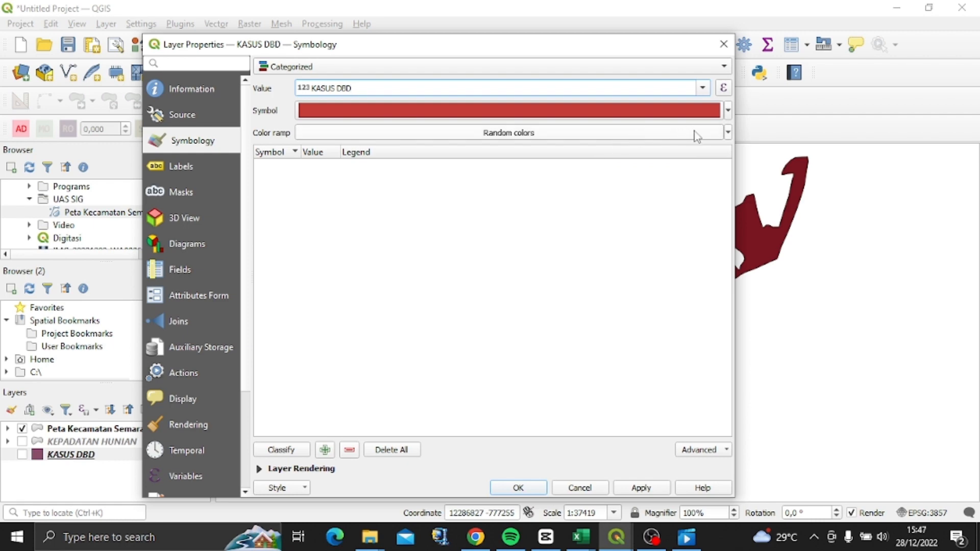
# Apply the Reds color ramp to the KASUS DBD layer and classify its categories
pyautogui.click(727, 133)
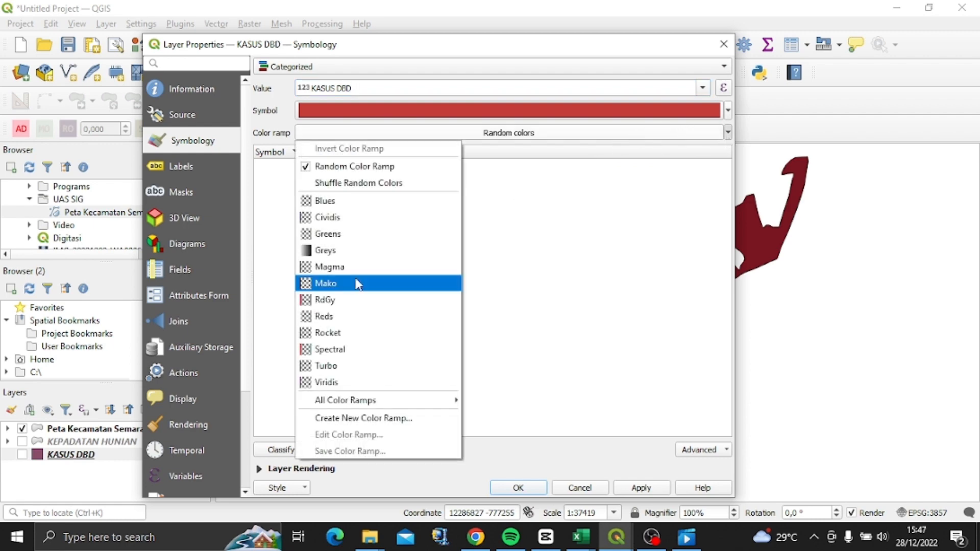
pyautogui.click(356, 315)
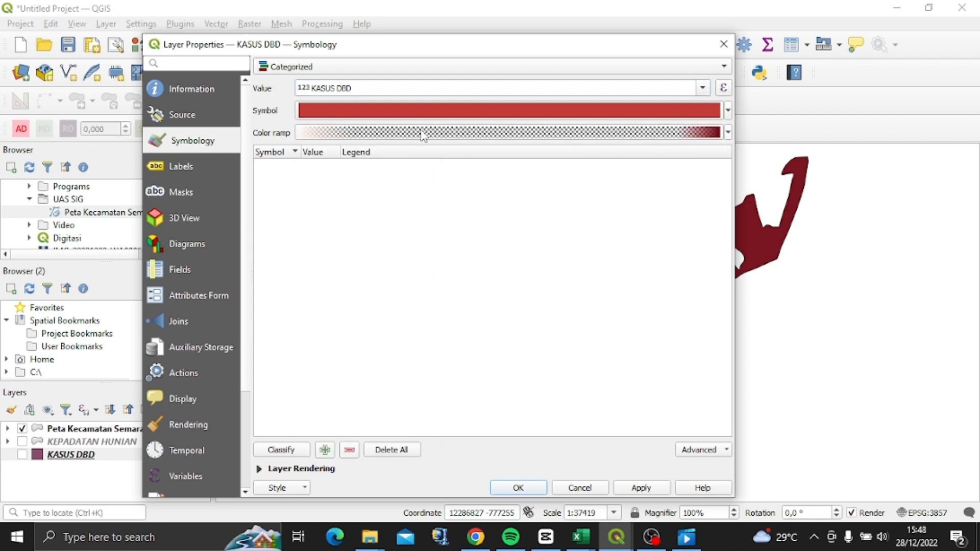
pyautogui.click(279, 454)
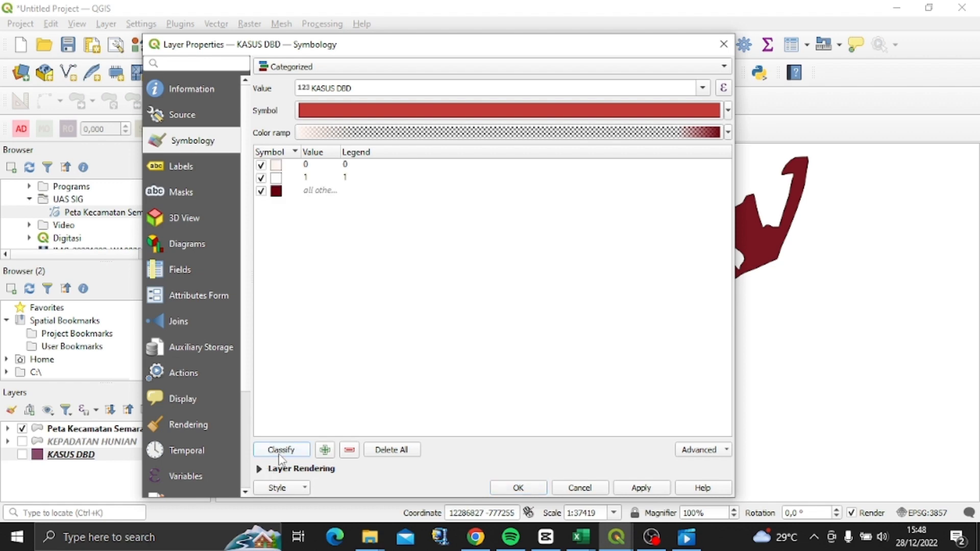
# Move all intermediate gradient stops of the KASUS DBD layer's color ramp to the 0% relative position
pyautogui.click(453, 134)
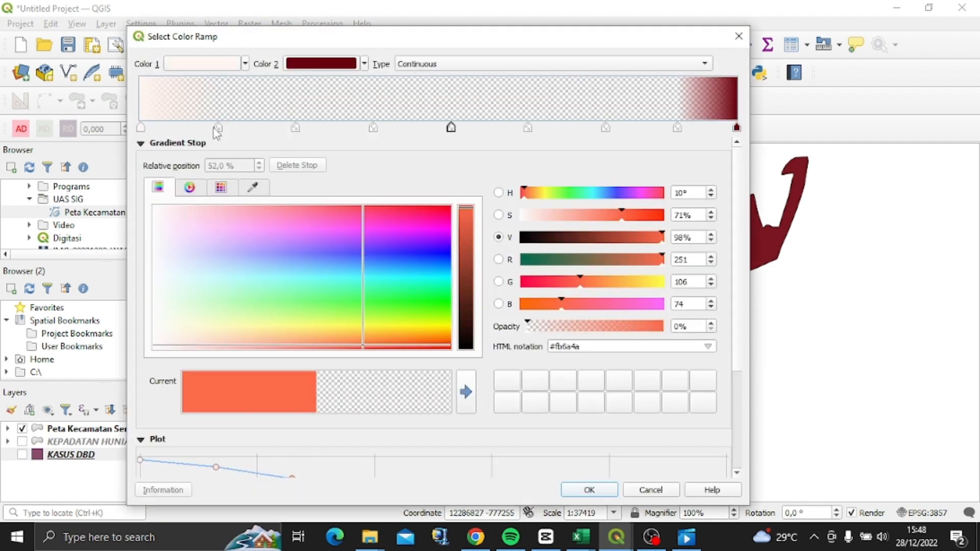
pyautogui.moveTo(218, 127); pyautogui.dragTo(141, 130)
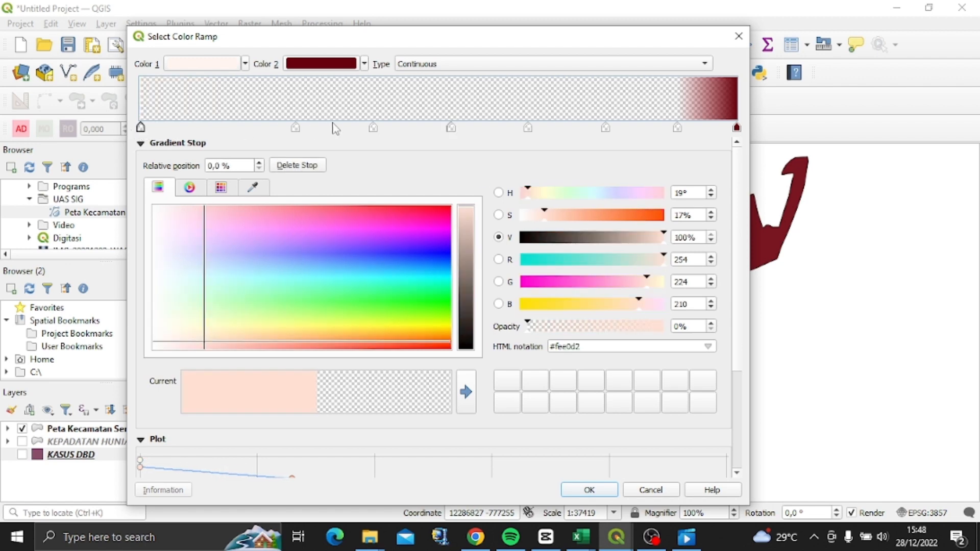
pyautogui.moveTo(296, 128); pyautogui.dragTo(140, 127)
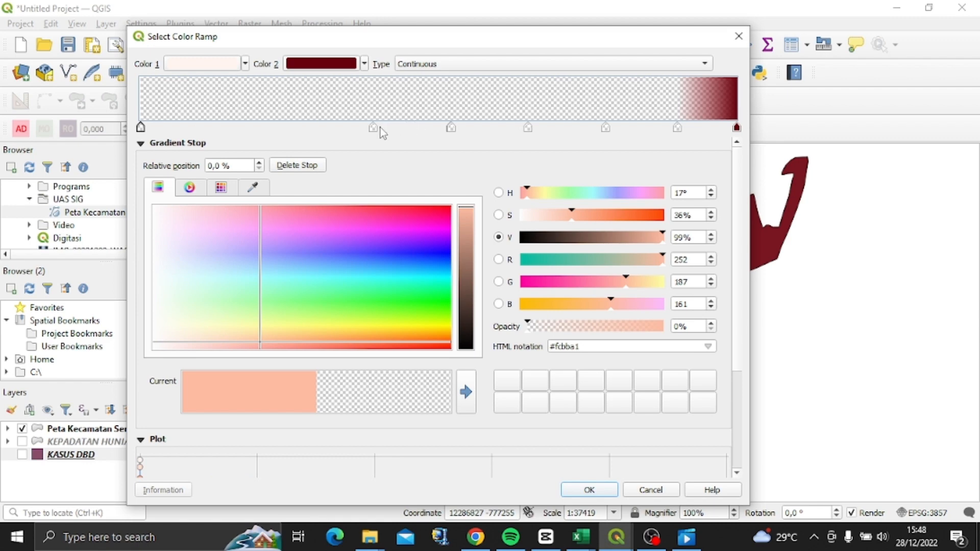
pyautogui.moveTo(374, 128); pyautogui.dragTo(128, 131)
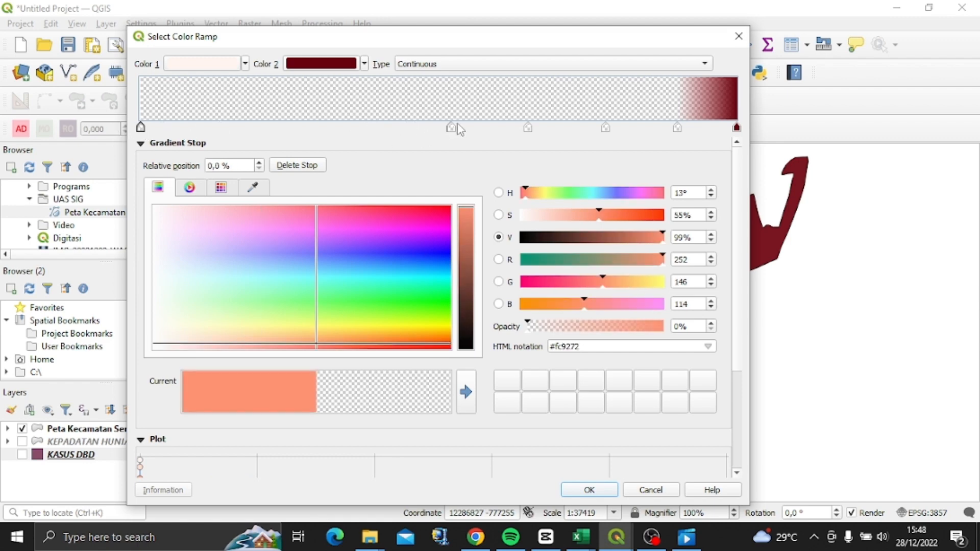
pyautogui.moveTo(451, 128); pyautogui.dragTo(82, 137)
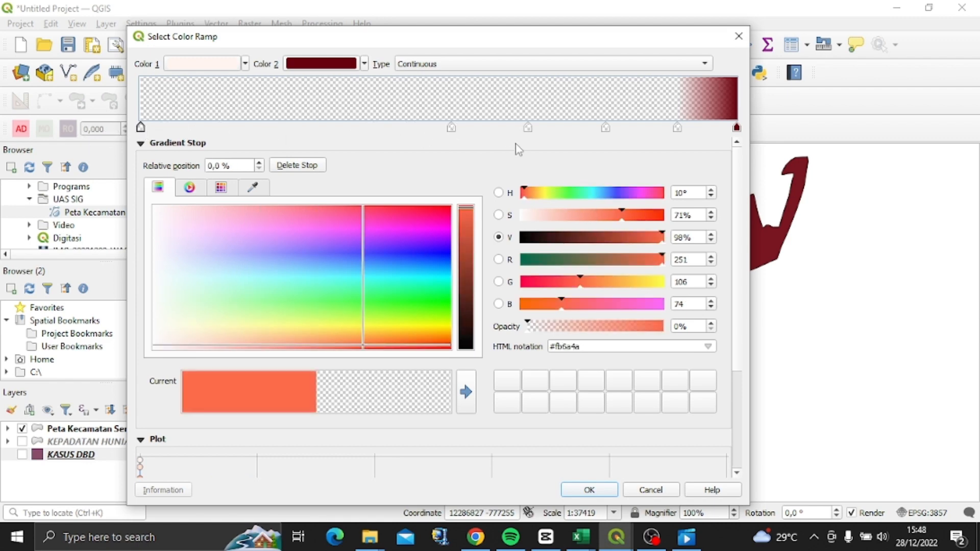
pyautogui.moveTo(451, 129); pyautogui.dragTo(124, 142)
pyautogui.moveTo(531, 131); pyautogui.dragTo(137, 134)
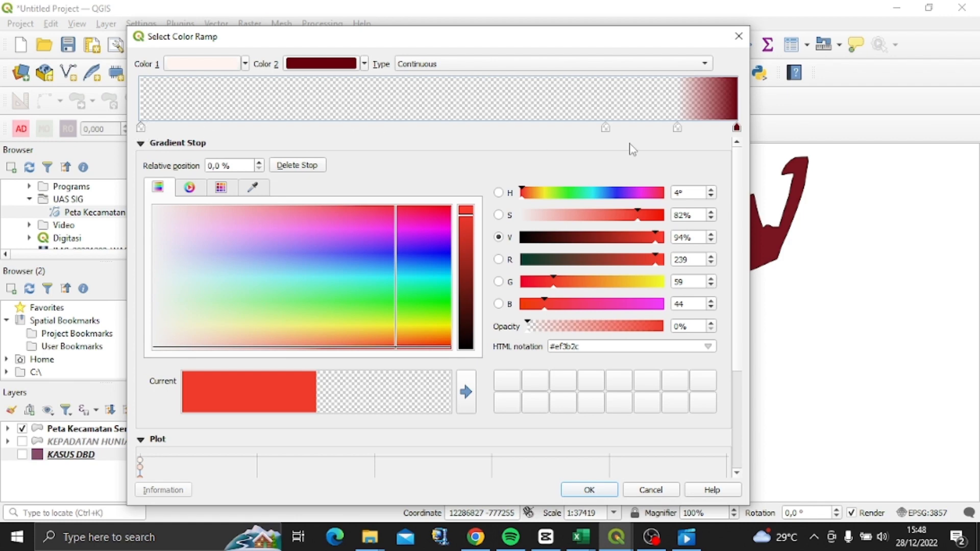
pyautogui.moveTo(606, 128); pyautogui.dragTo(119, 126)
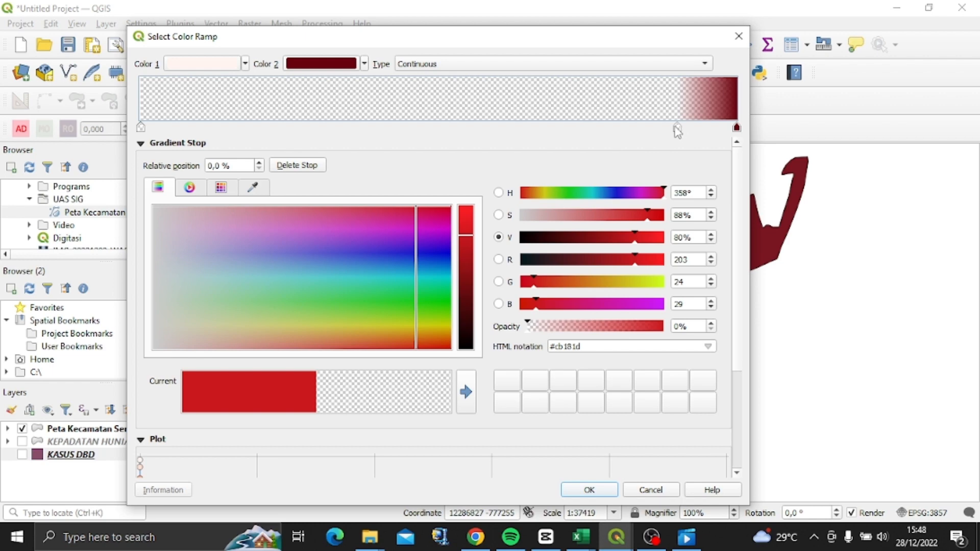
pyautogui.moveTo(677, 129); pyautogui.dragTo(139, 130)
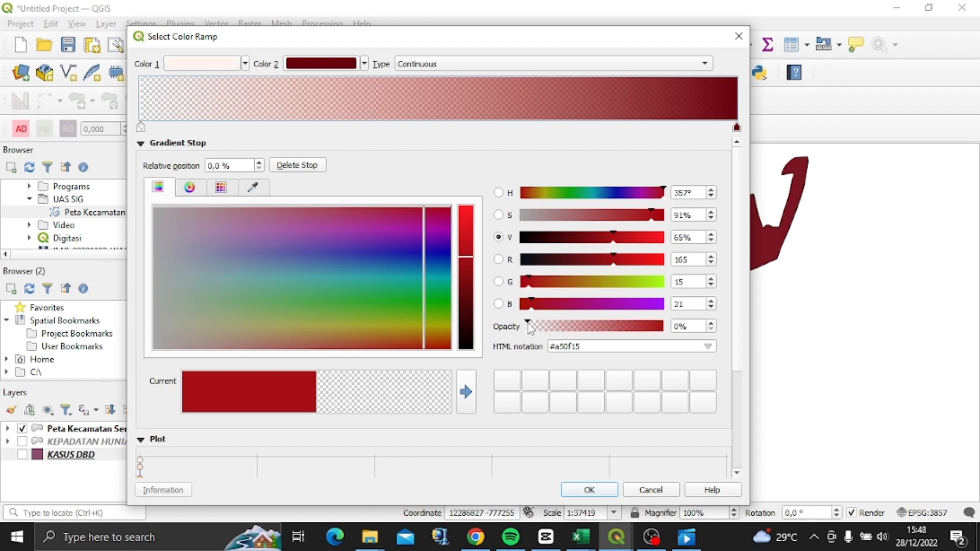
# Set the opacity of the selected gradient stop to 38% and apply the color ramp to the KASUS DBD layer
pyautogui.moveTo(530, 327); pyautogui.dragTo(586, 339)
pyautogui.moveTo(577, 333); pyautogui.dragTo(581, 335)
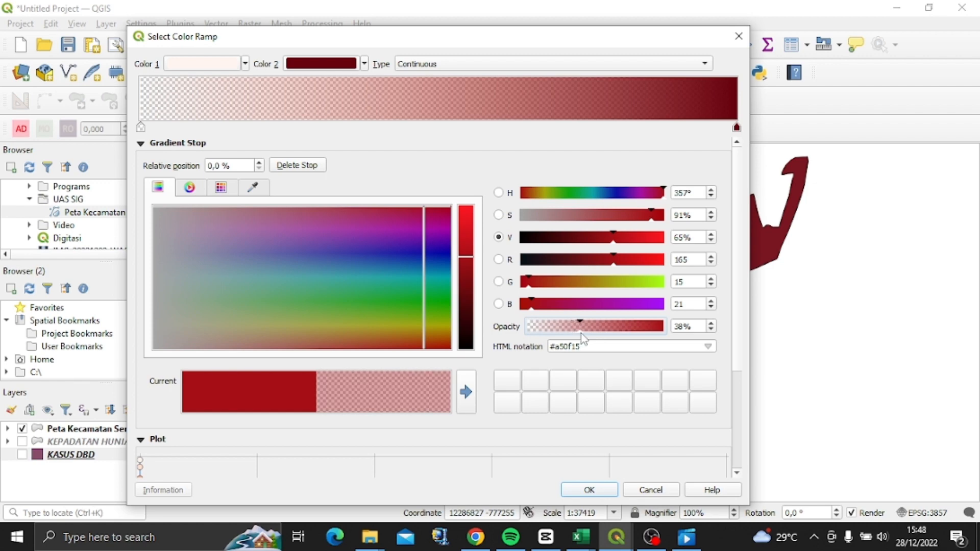
pyautogui.click(589, 490)
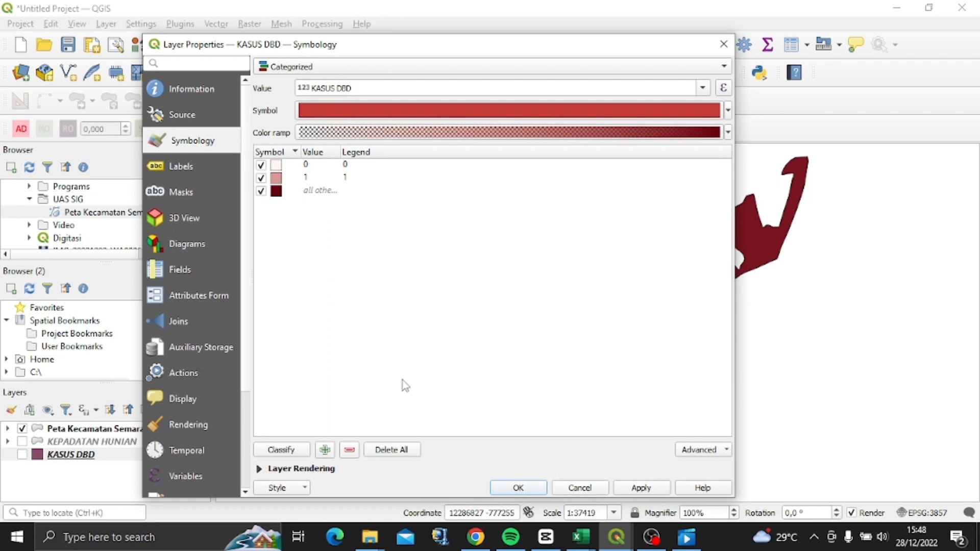
pyautogui.click(641, 490)
pyautogui.click(519, 487)
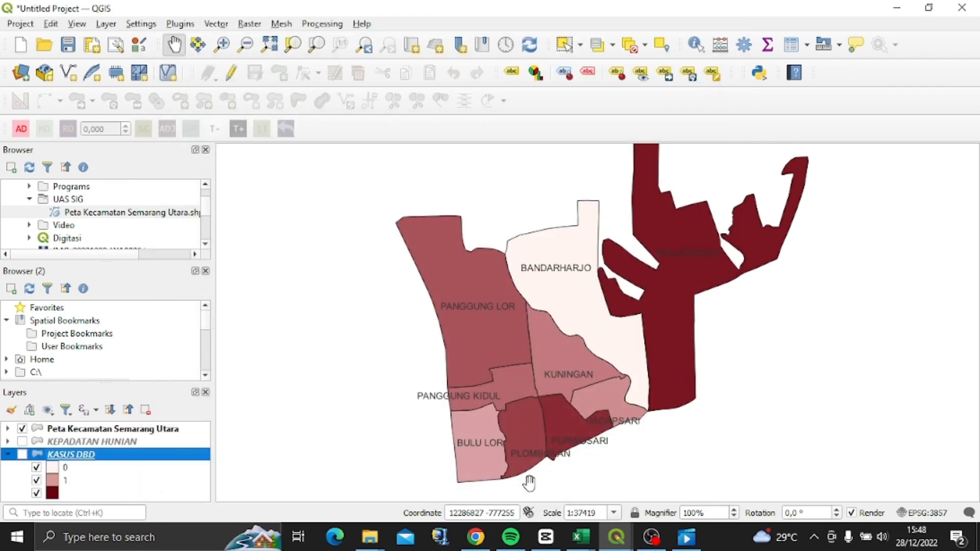
# Enable Single Labels on the KASUS DBD layer, using the KASUS DBD field as the value
pyautogui.rightClick(168, 463)
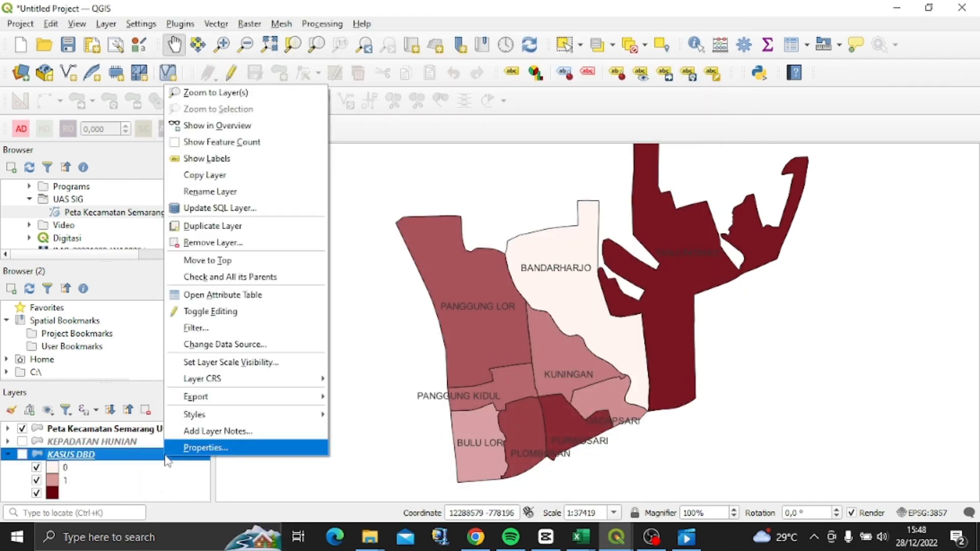
pyautogui.click(218, 449)
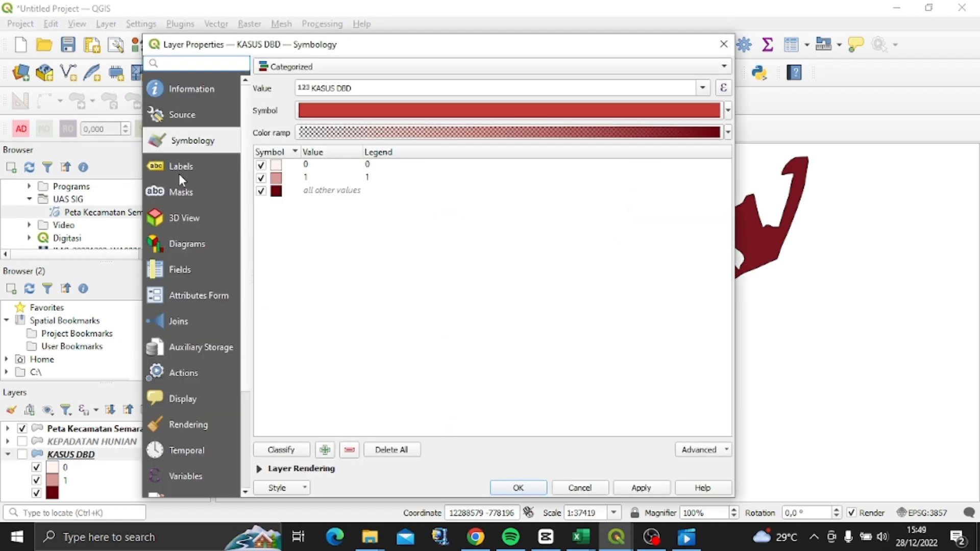
pyautogui.click(179, 167)
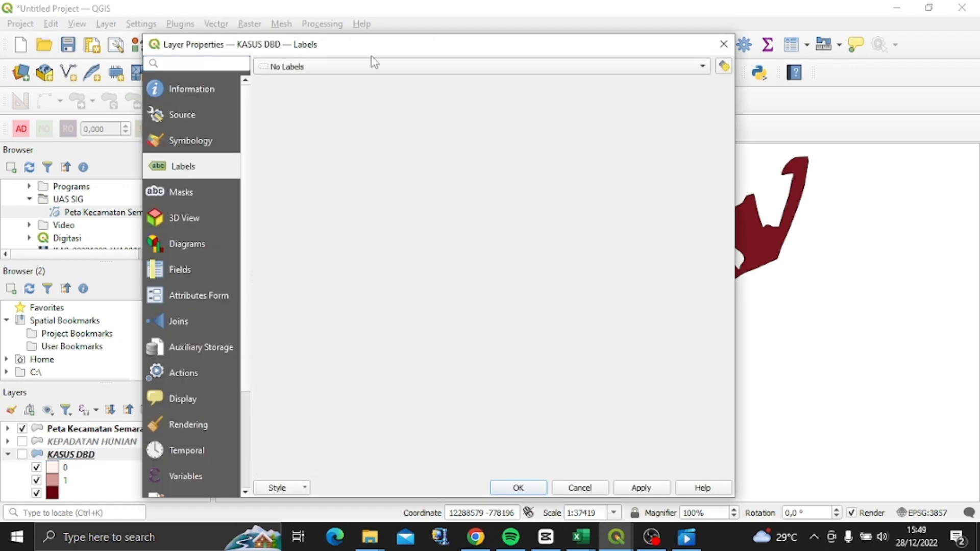
pyautogui.click(413, 68)
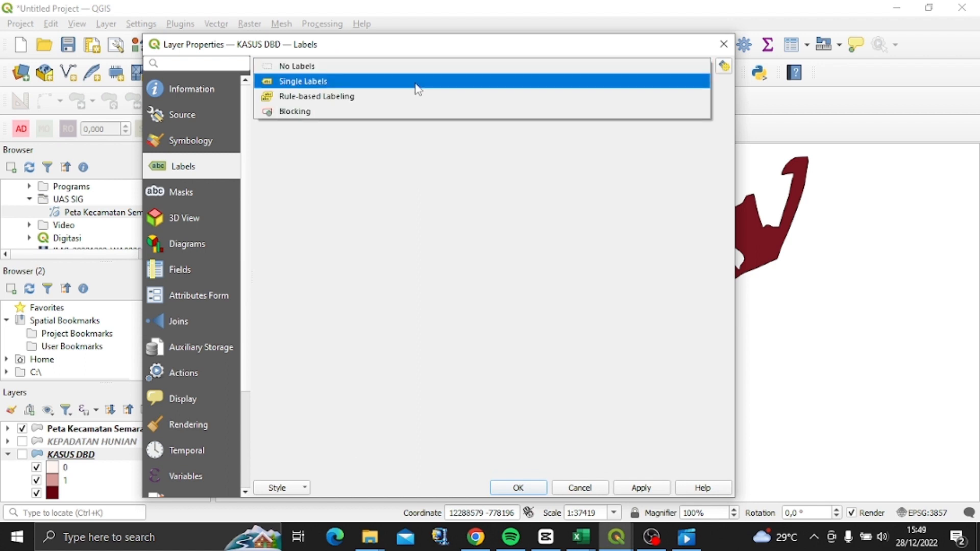
pyautogui.press('Escape')
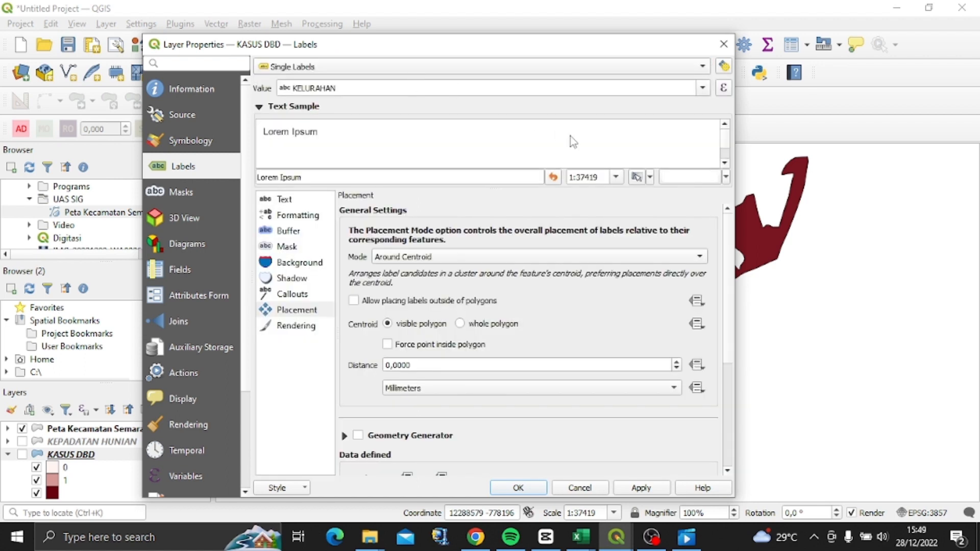
pyautogui.click(703, 88)
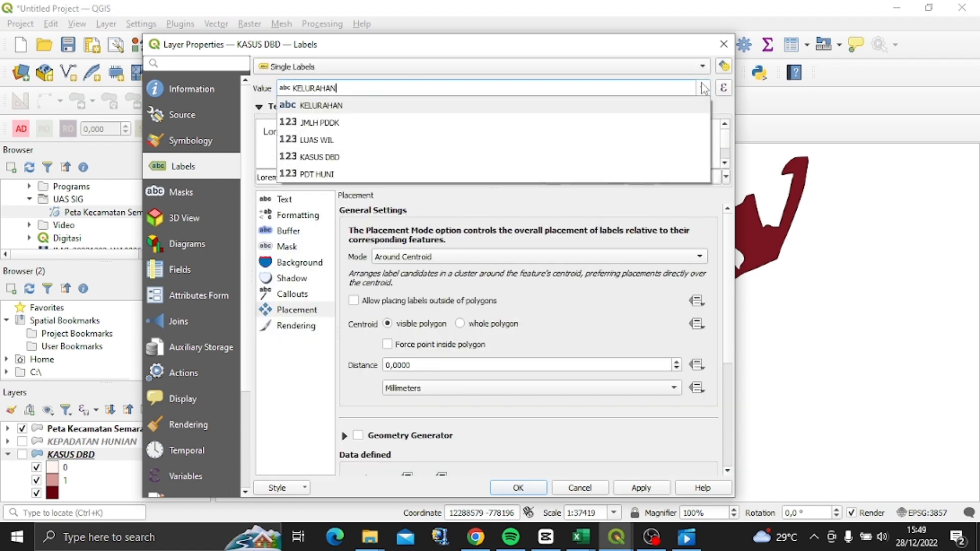
pyautogui.click(465, 157)
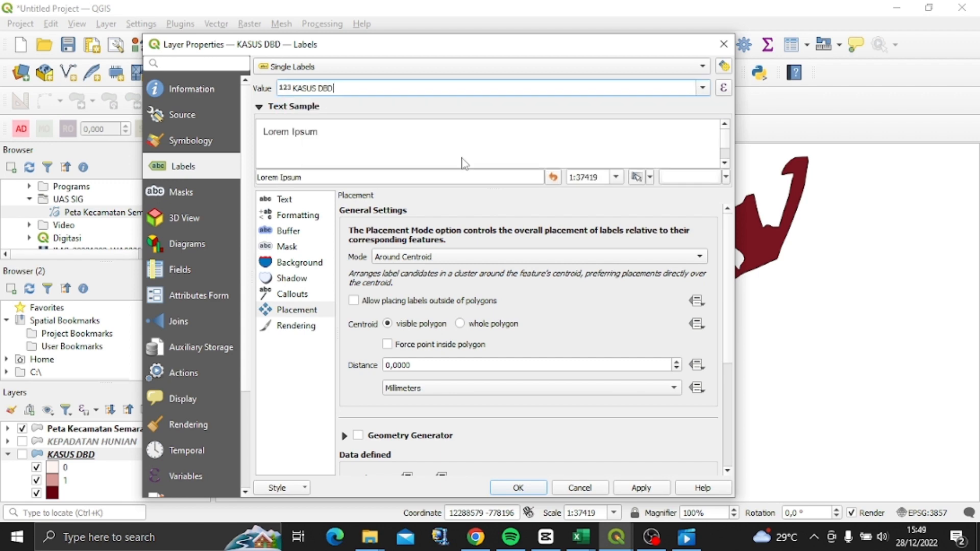
# Set the KASUS DBD label placement mode to Horizontal and apply the label settings
pyautogui.click(442, 256)
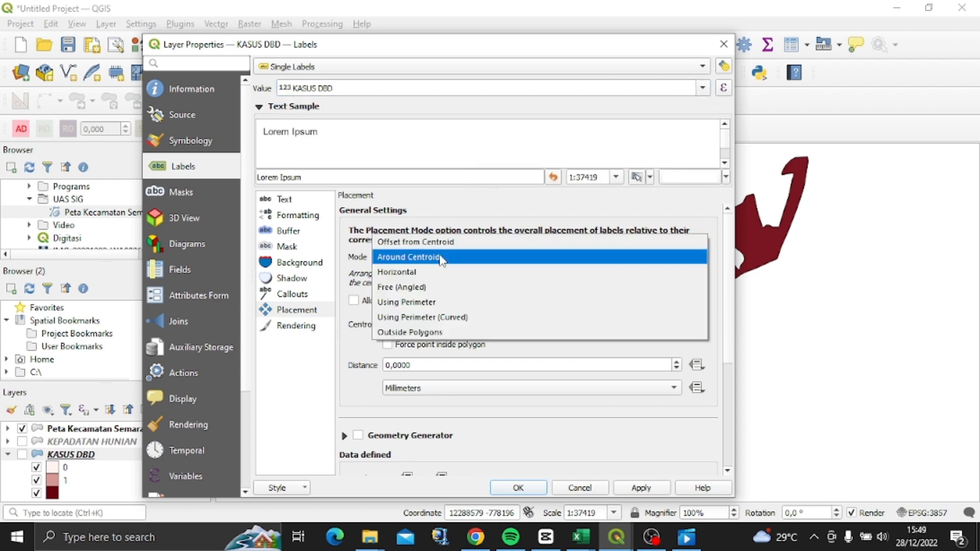
pyautogui.click(441, 273)
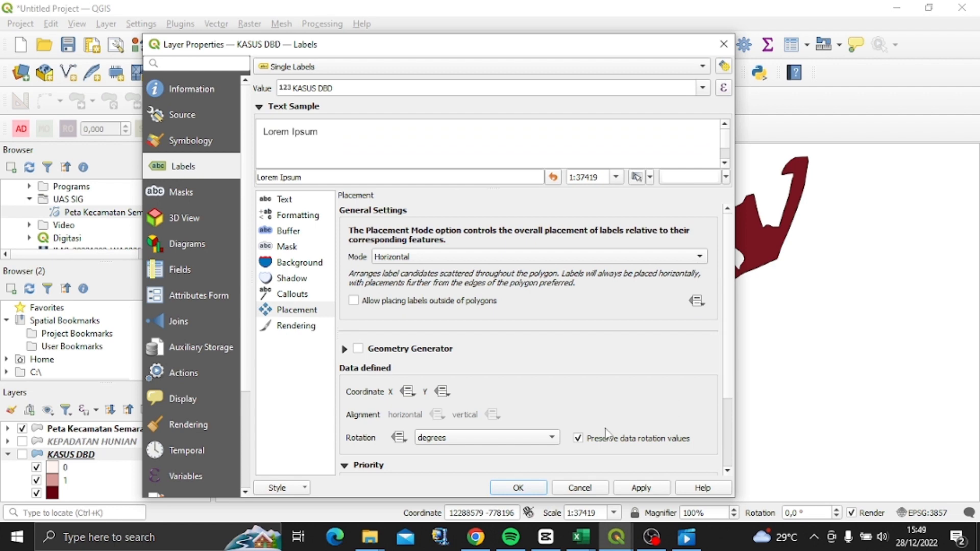
pyautogui.click(641, 488)
pyautogui.click(517, 487)
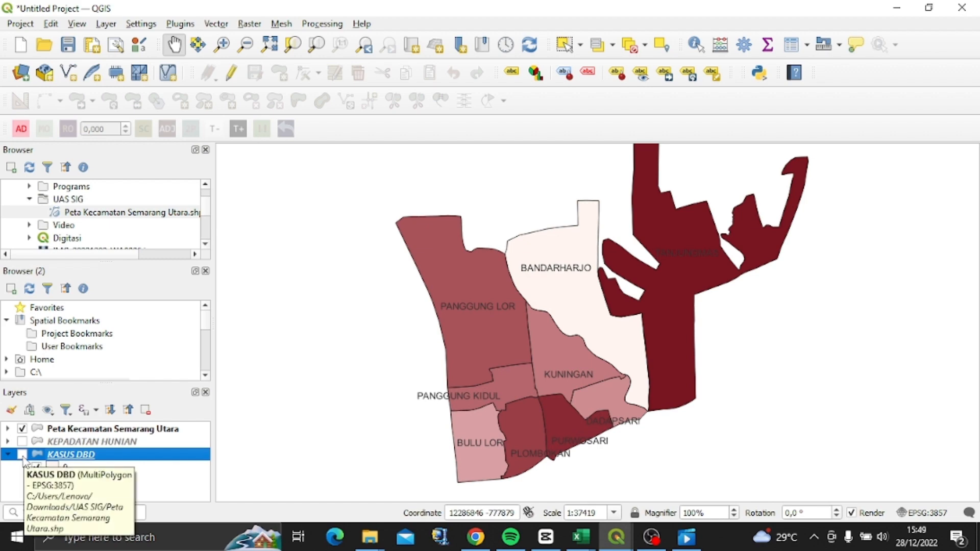
# Turn on the KASUS DBD layer, and briefly show the KEPADATAN HUNIAN layer to compare them on the map
pyautogui.click(22, 455)
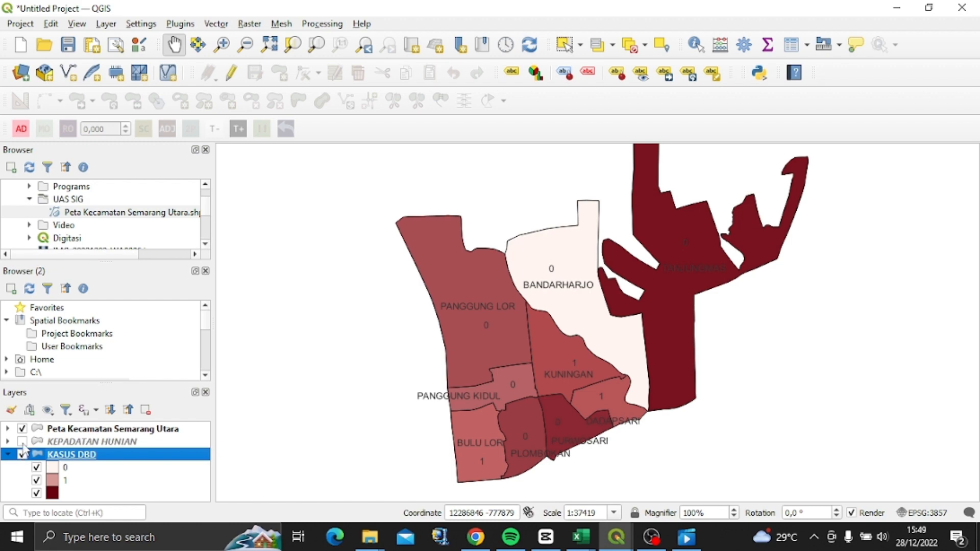
pyautogui.click(22, 442)
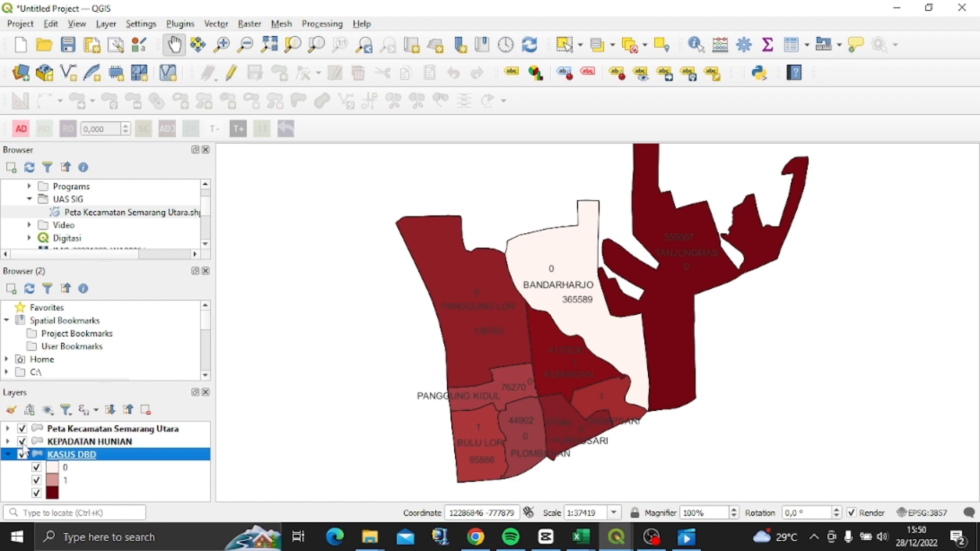
pyautogui.click(22, 442)
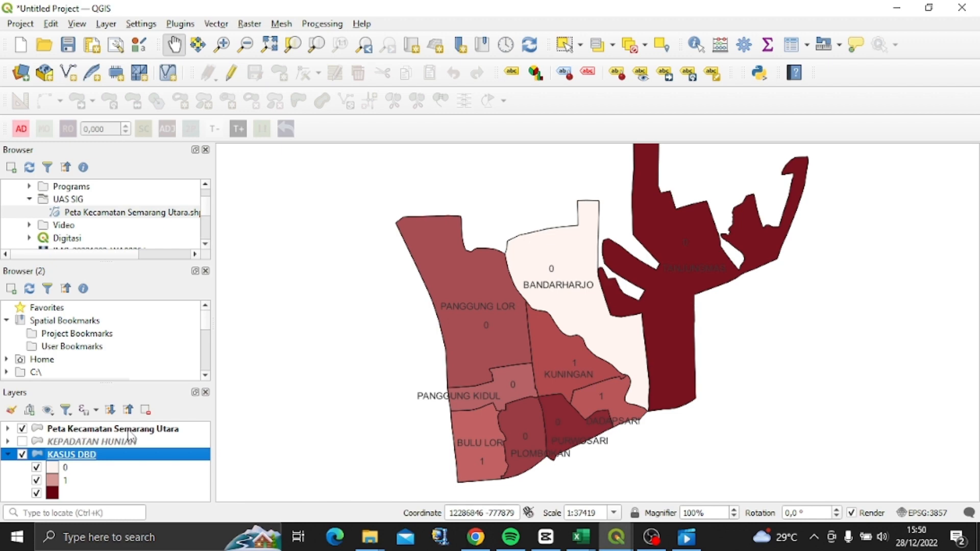
# Set the layer rendering opacity of Peta Kecamatan Semarang Utara to 0% and apply it
pyautogui.click(130, 431)
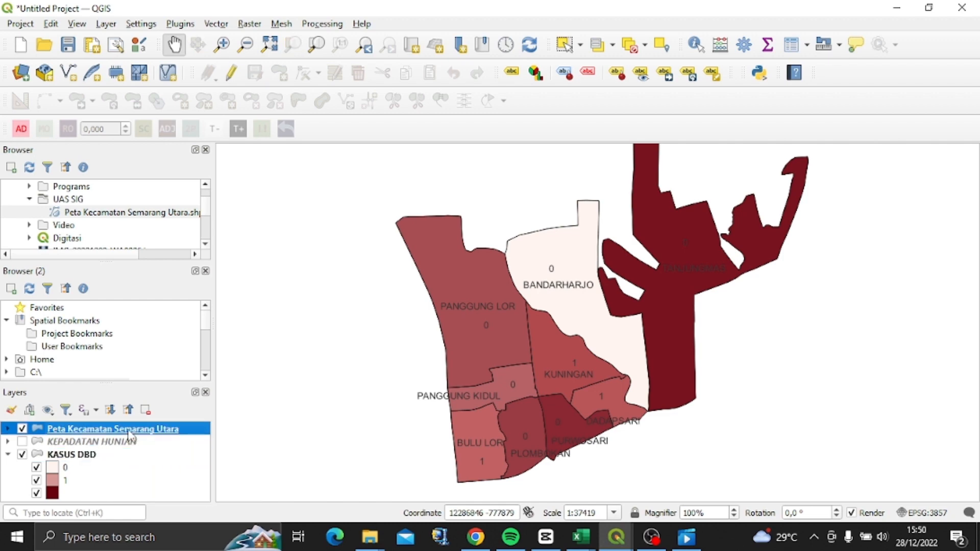
pyautogui.rightClick(129, 437)
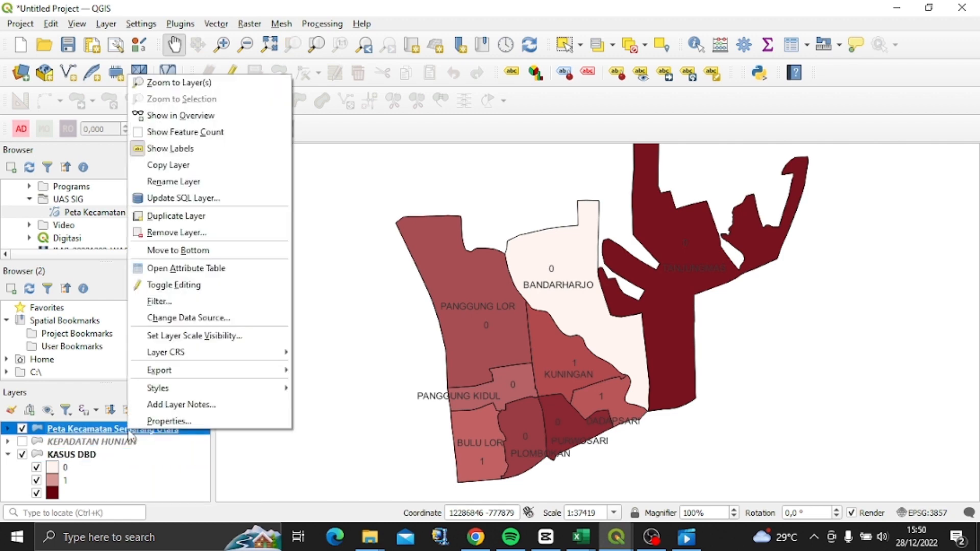
pyautogui.click(160, 421)
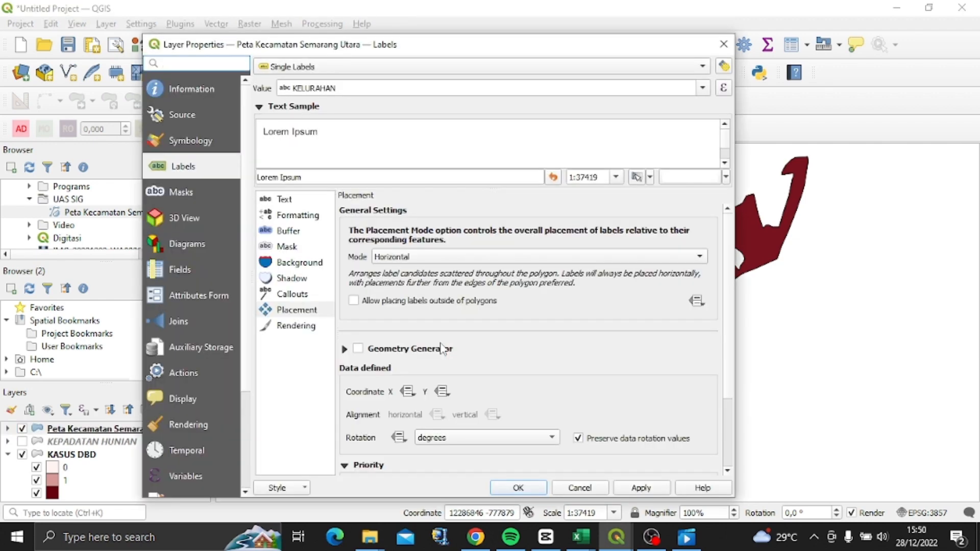
pyautogui.click(171, 136)
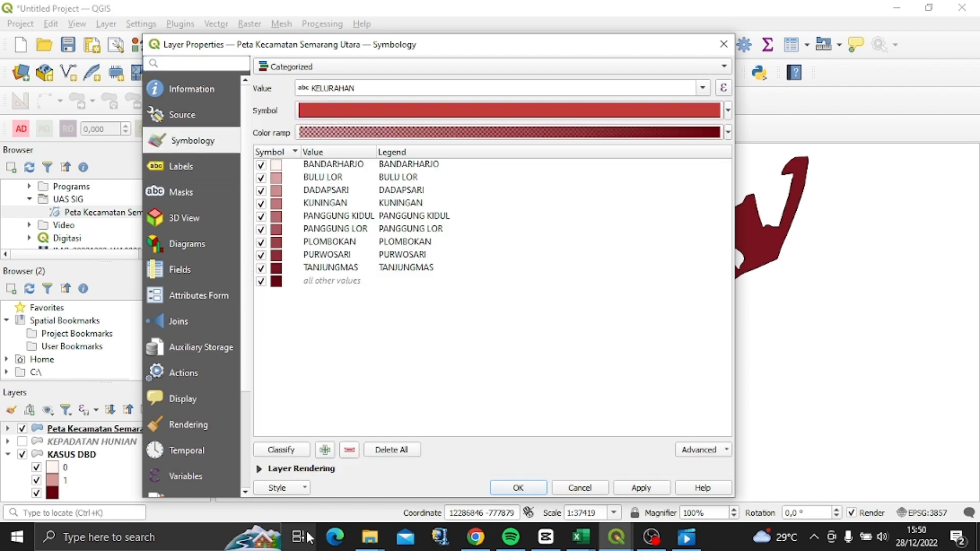
pyautogui.click(259, 469)
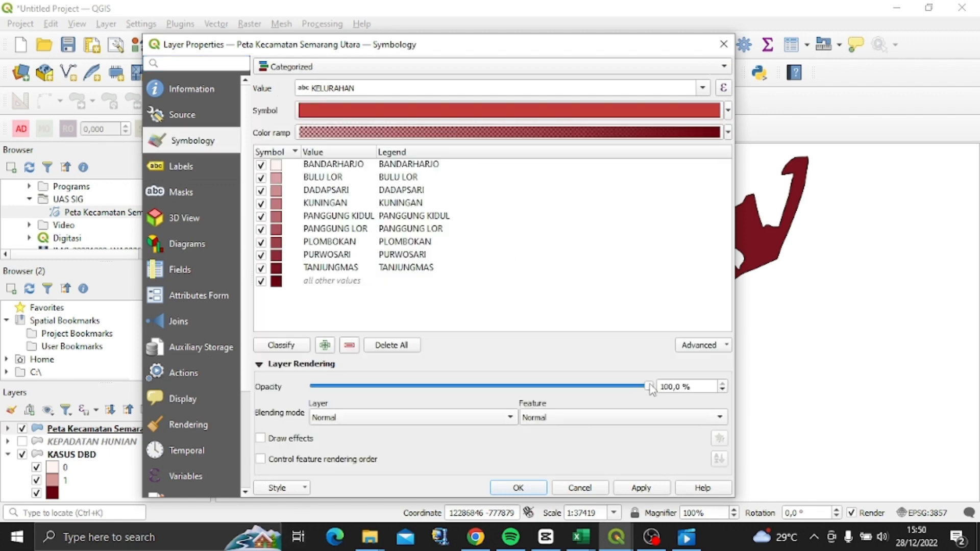
pyautogui.moveTo(651, 388); pyautogui.dragTo(281, 395)
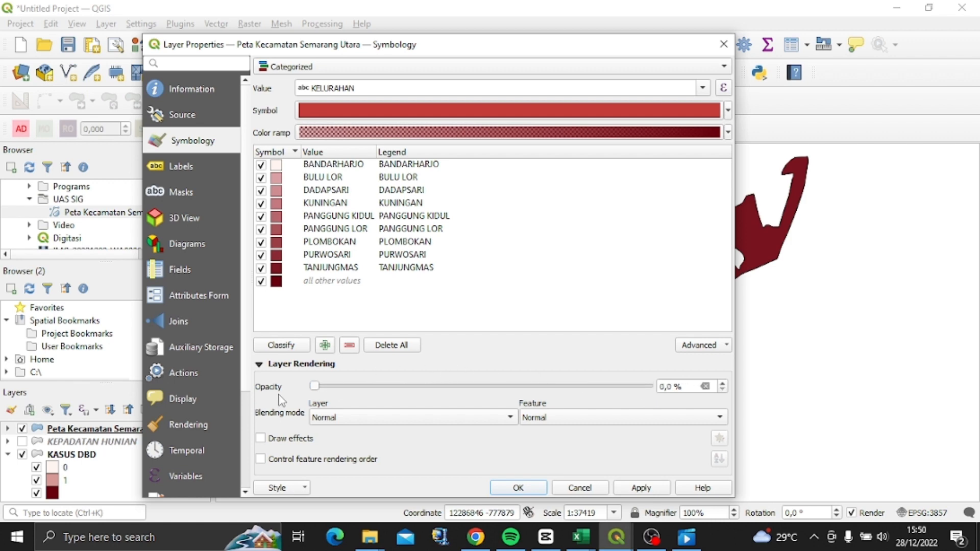
pyautogui.click(642, 488)
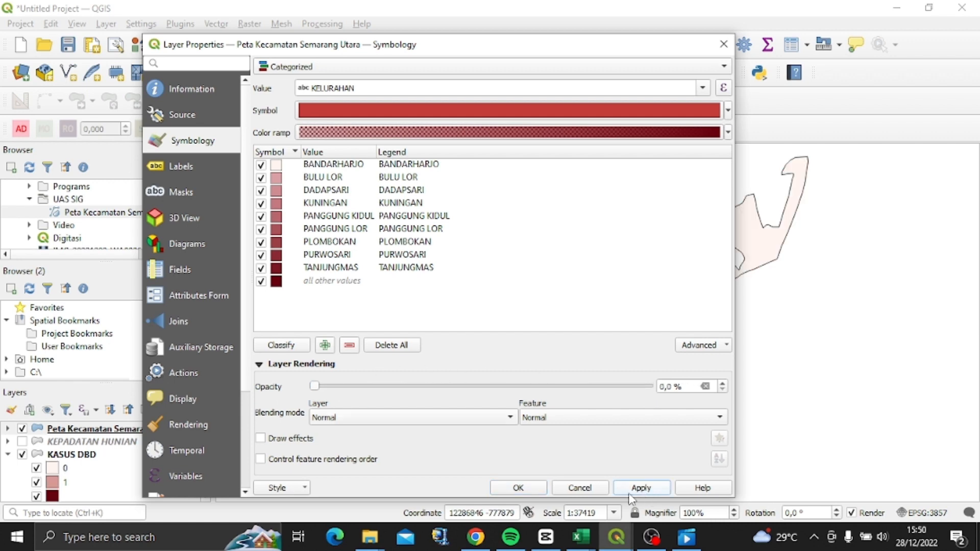
pyautogui.click(517, 488)
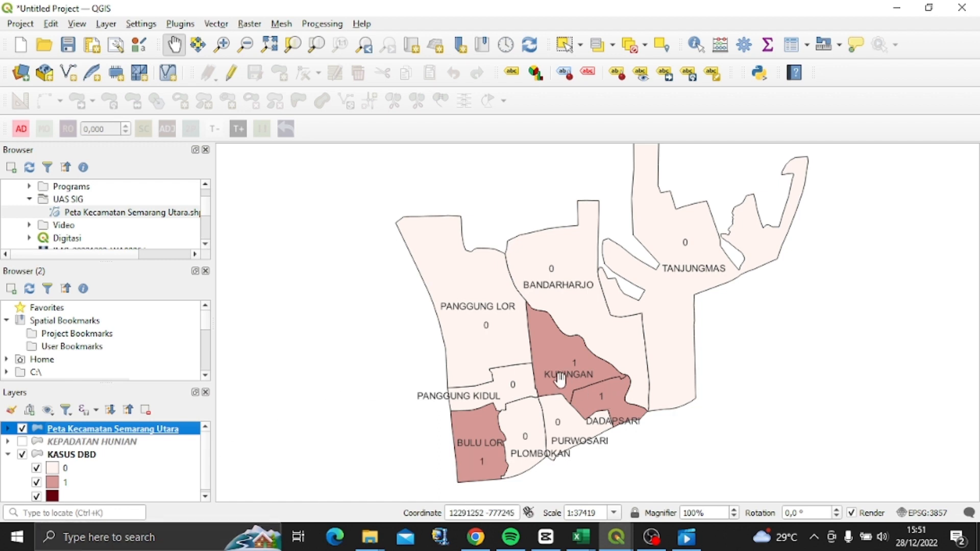
# Move the middle stop of the KASUS DBD layer's color ramp to 0%, lower that stop's opacity, and apply the symbology
pyautogui.rightClick(98, 459)
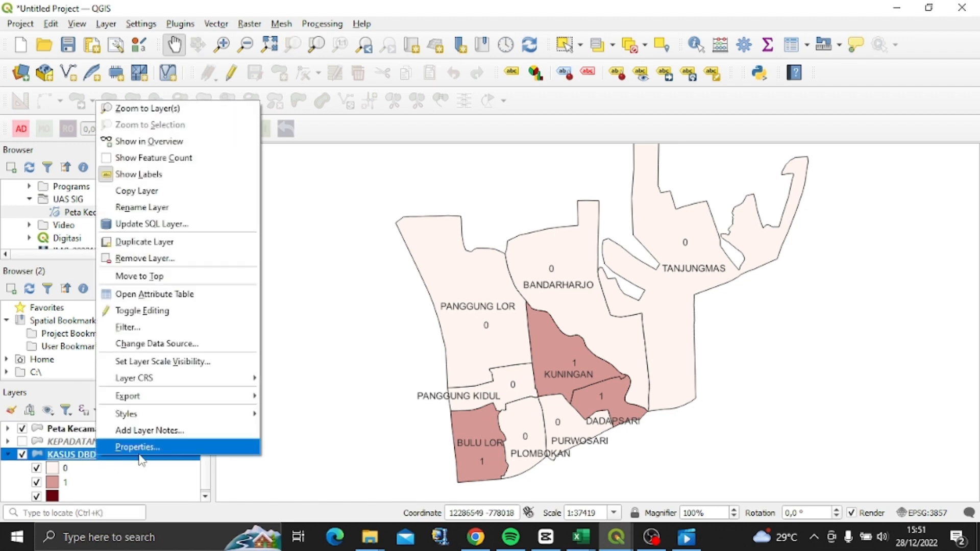
pyautogui.click(148, 448)
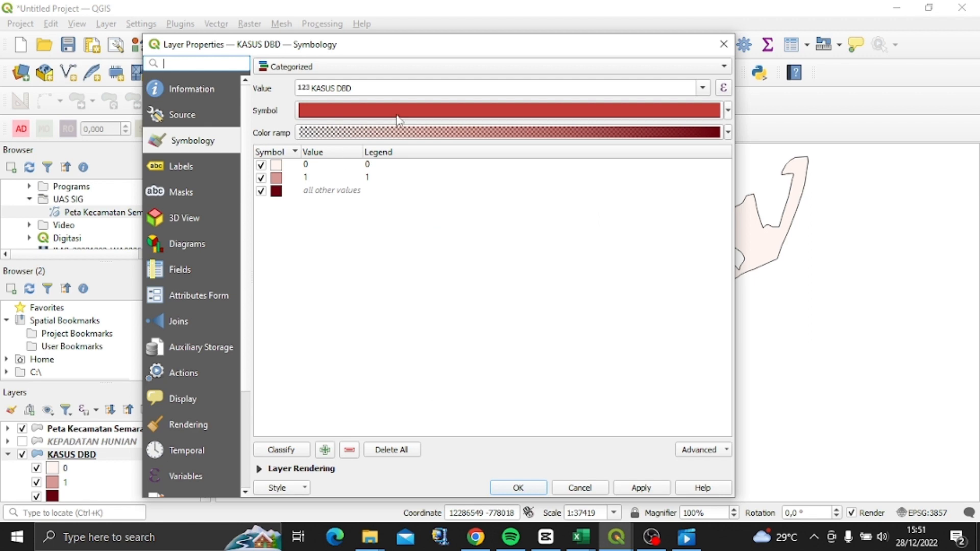
pyautogui.click(490, 134)
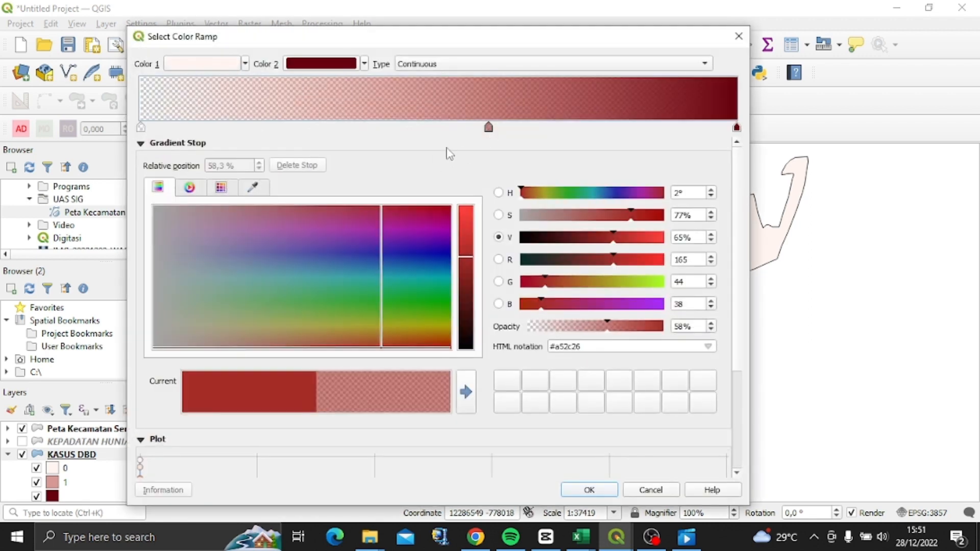
pyautogui.moveTo(489, 127); pyautogui.dragTo(3, 179)
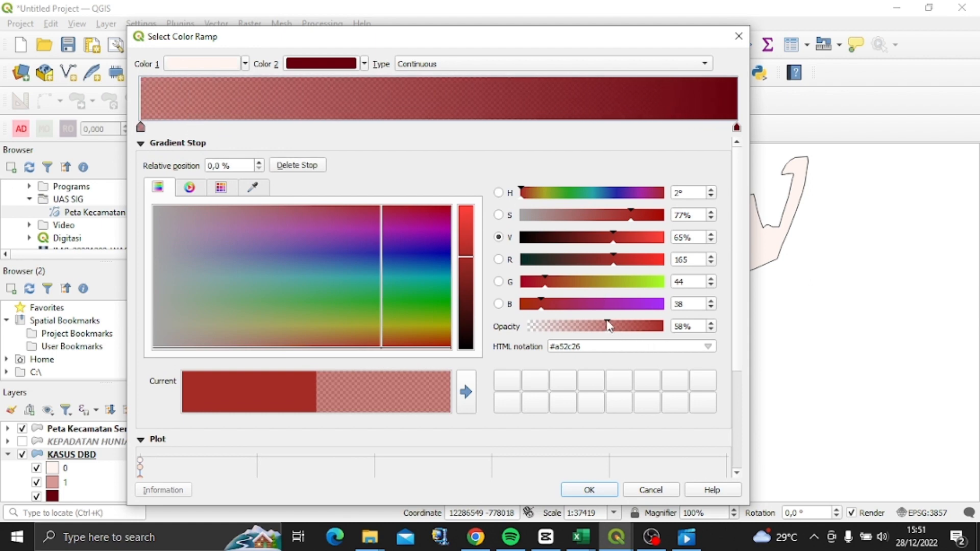
pyautogui.moveTo(608, 327); pyautogui.dragTo(576, 326)
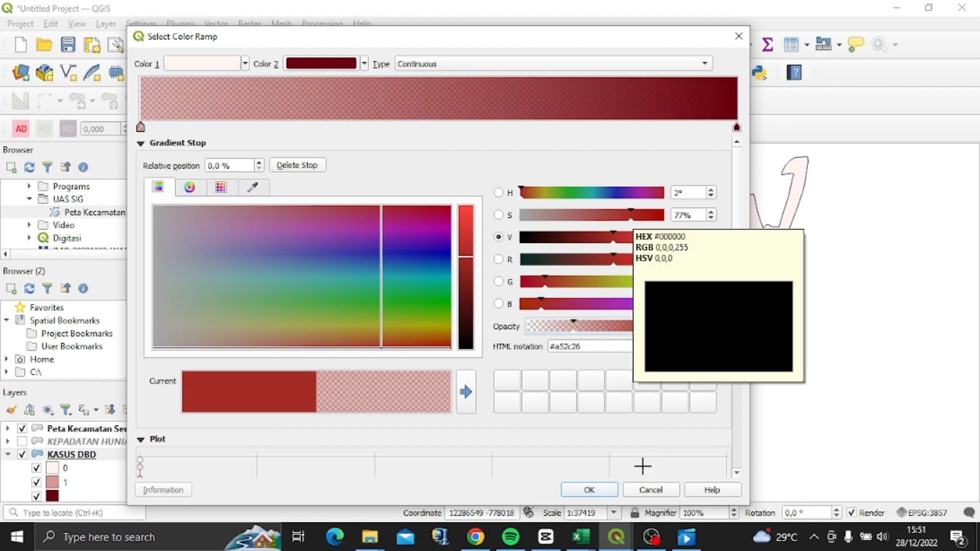
pyautogui.click(590, 490)
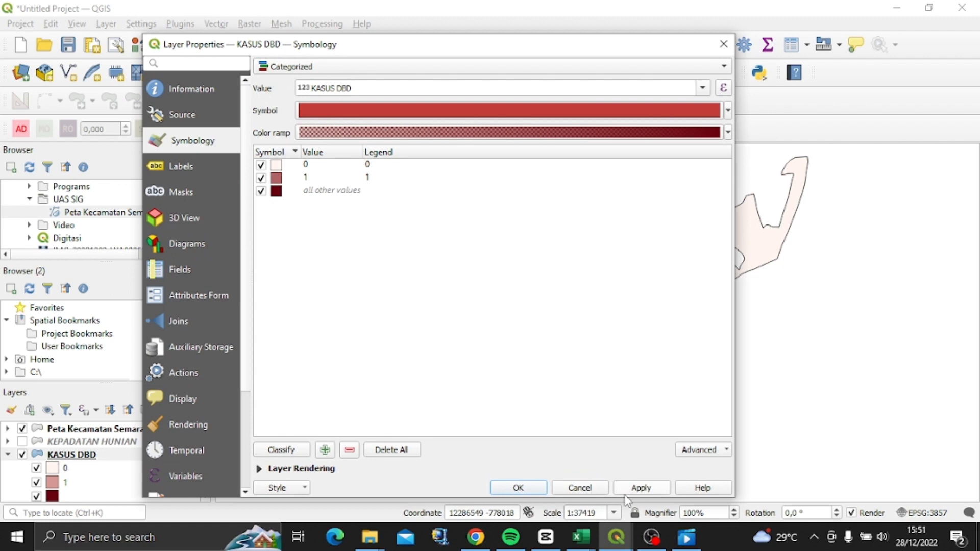
pyautogui.click(631, 489)
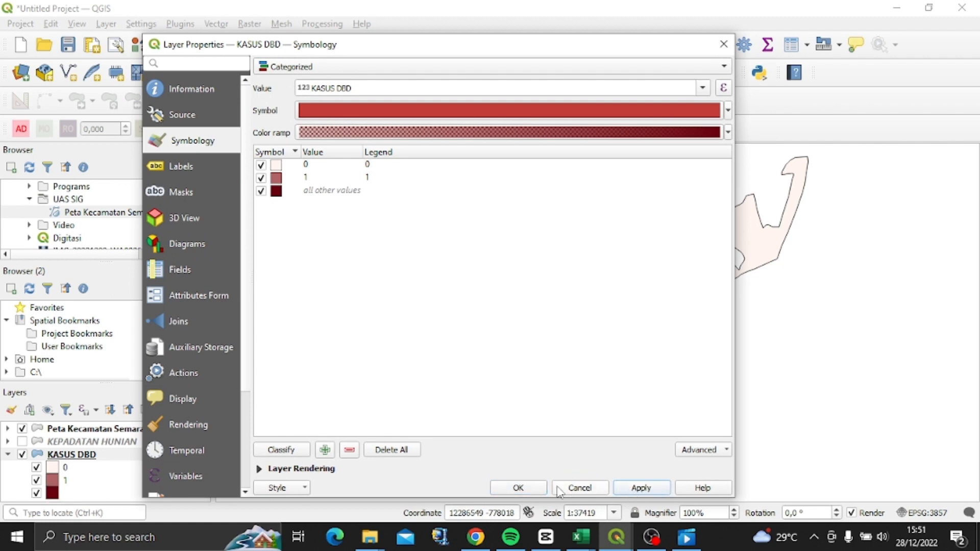
pyautogui.click(517, 488)
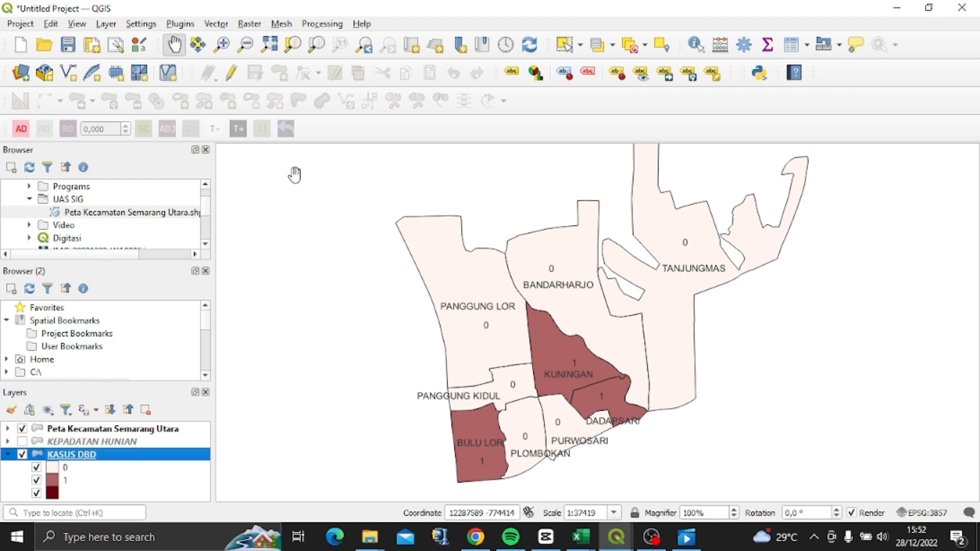
# Create a new print layout titled PETA UAS SIG
pyautogui.click(20, 24)
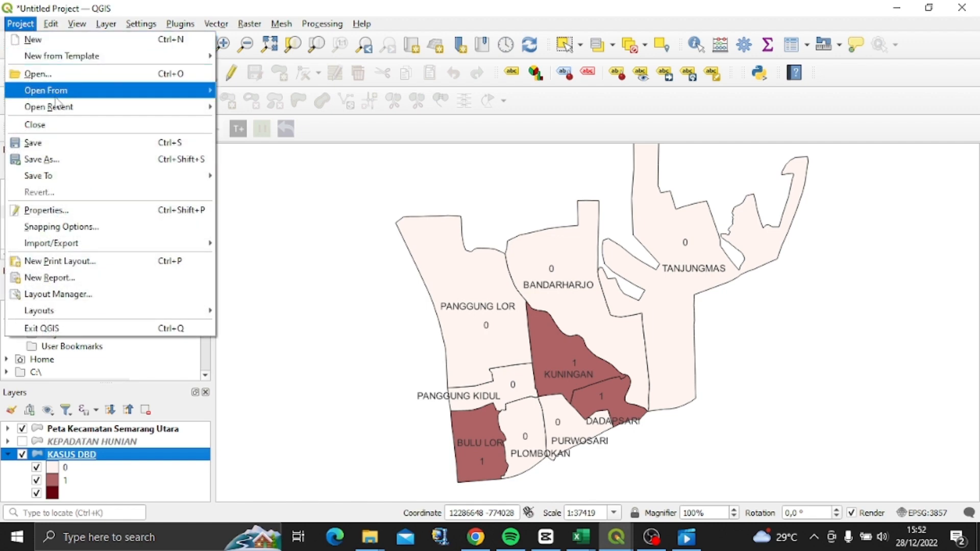
pyautogui.click(96, 263)
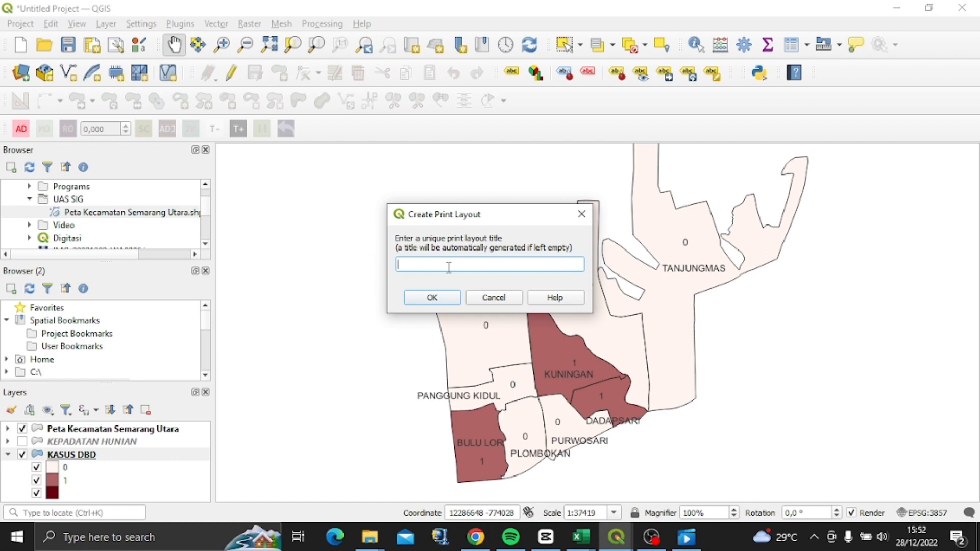
pyautogui.write('PETA UAS SIG')
pyautogui.click(441, 299)
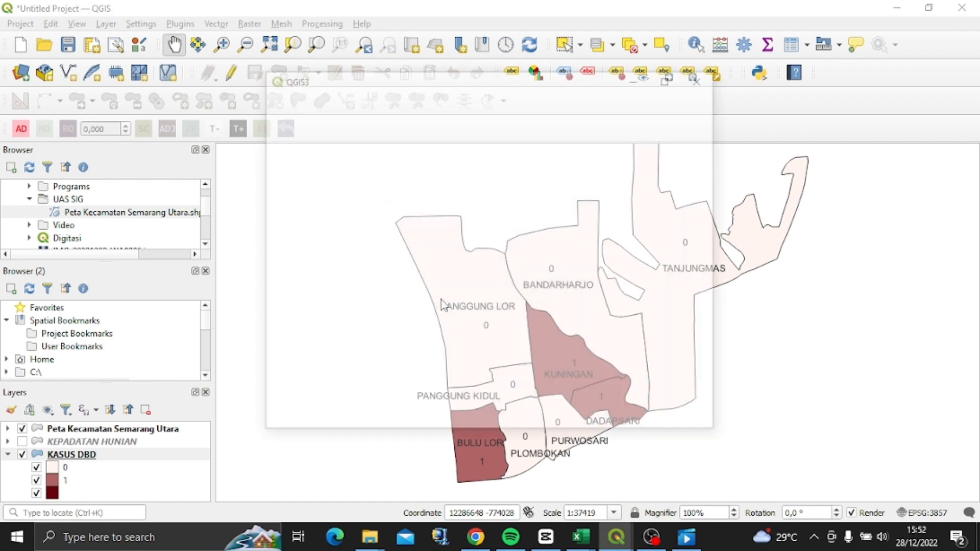
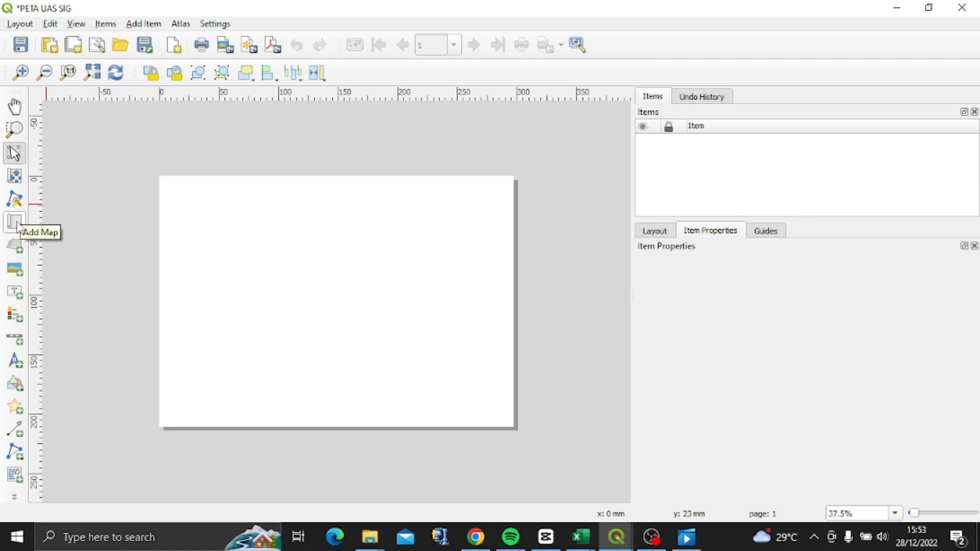
# Add a map to the layout page and stretch it to cover the full 297 × 210 mm page
pyautogui.click(15, 223)
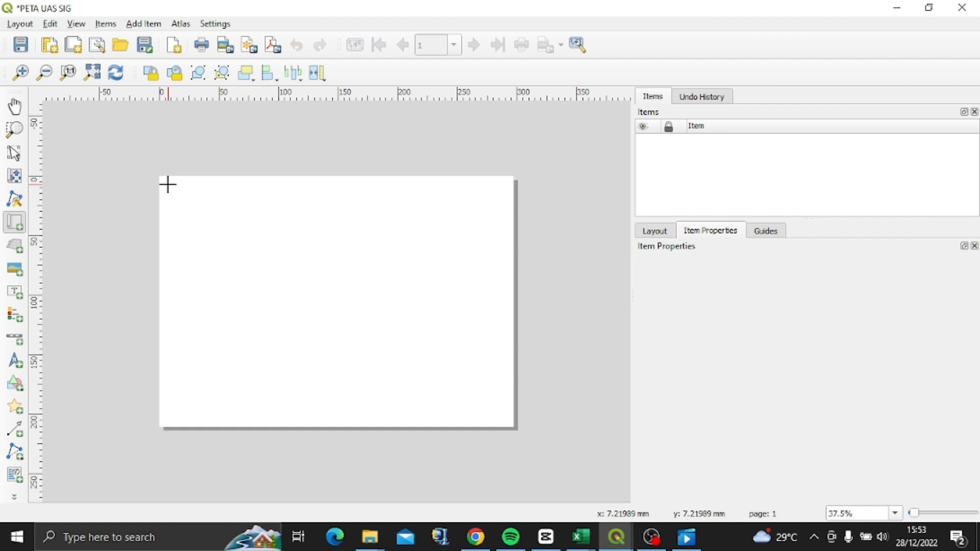
pyautogui.moveTo(168, 184); pyautogui.dragTo(505, 418)
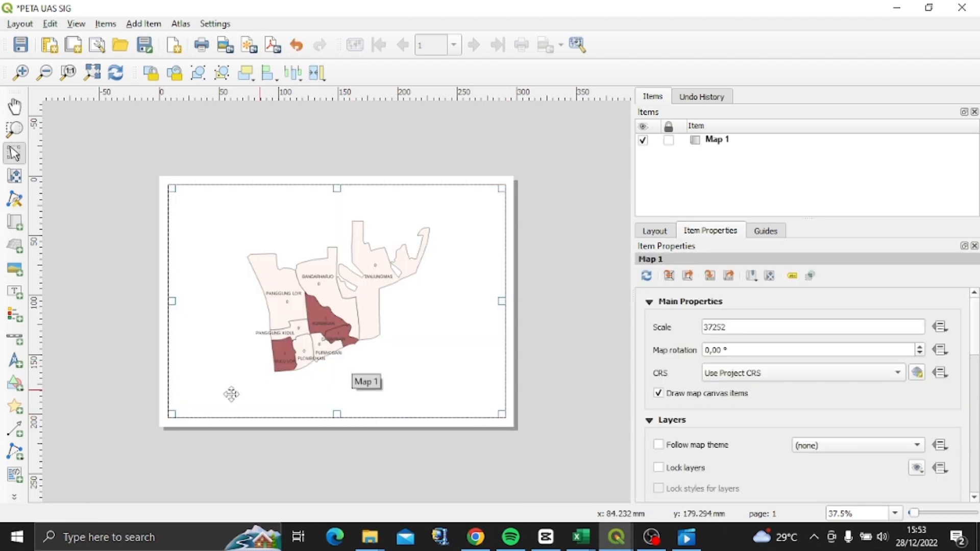
pyautogui.moveTo(166, 420); pyautogui.dragTo(160, 427)
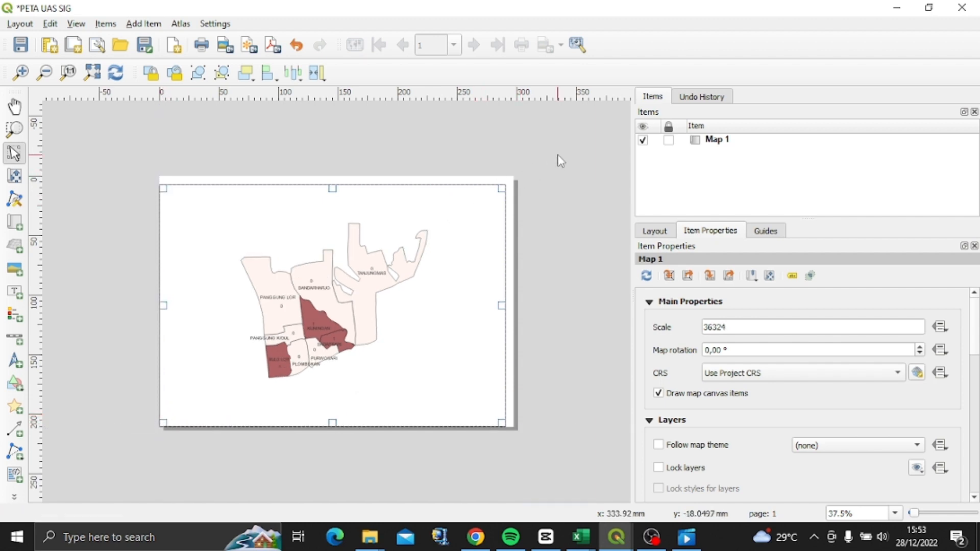
pyautogui.moveTo(502, 188); pyautogui.dragTo(512, 177)
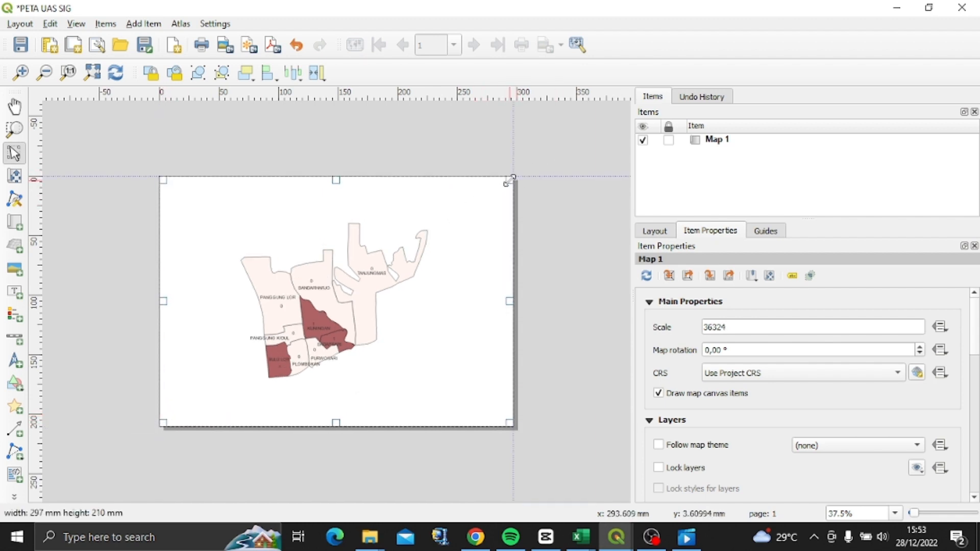
pyautogui.click(138, 251)
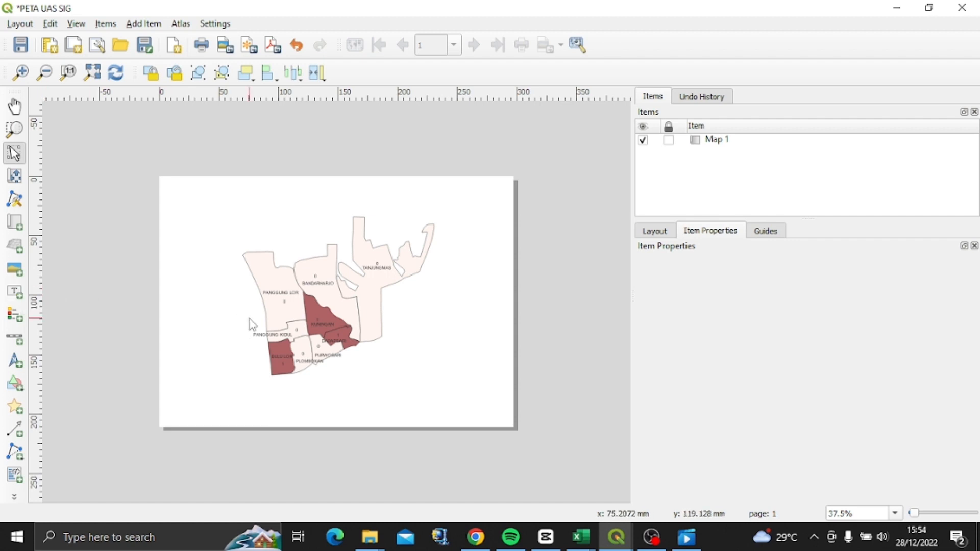
# Add a label centred near the page's upper edge with the text "PETA SEBARAN KASUS DBD DI KECAMATAN SEMARANG UTARA"
pyautogui.click(15, 299)
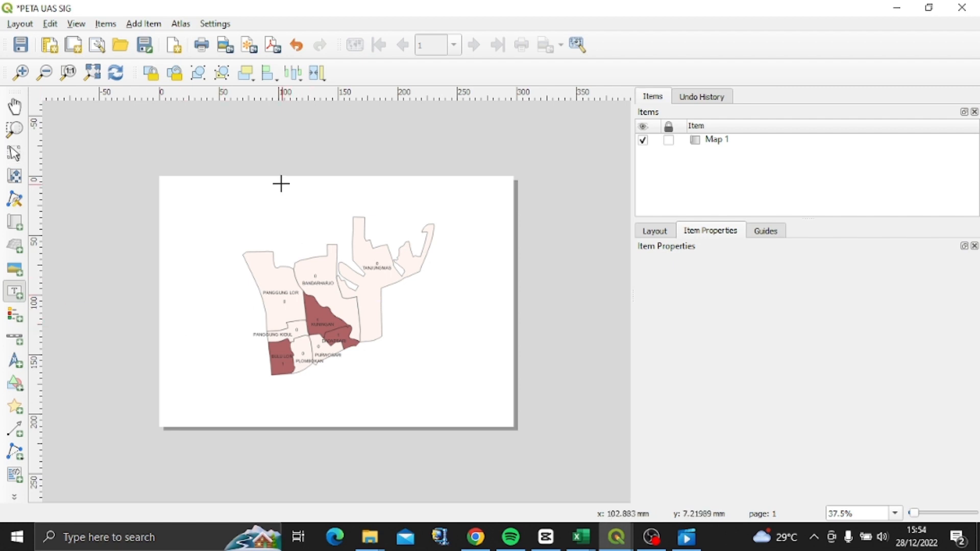
pyautogui.moveTo(280, 183); pyautogui.dragTo(412, 202)
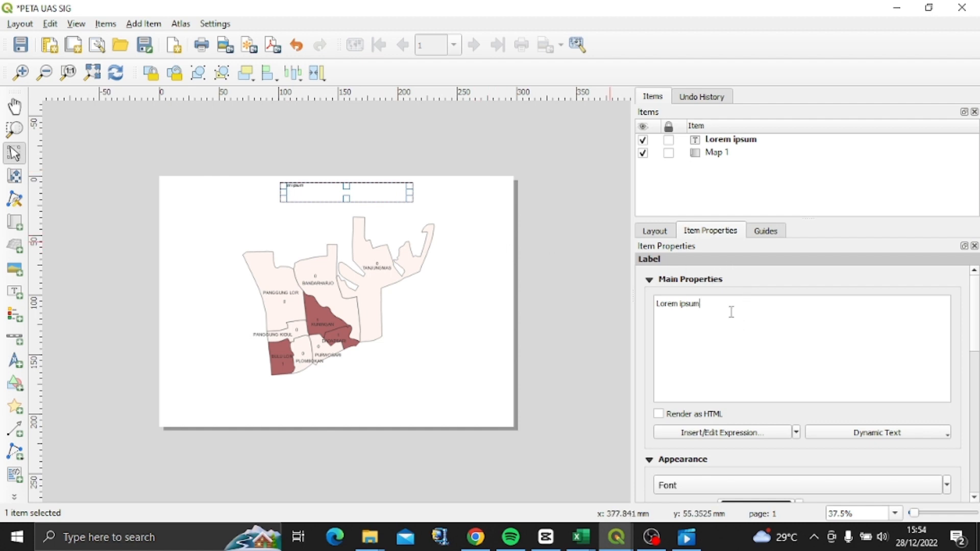
pyautogui.press('BackSpace')
pyautogui.press('BackSpace')
pyautogui.press('BackSpace')
pyautogui.press('BackSpace')
pyautogui.press('BackSpace')
pyautogui.press('BackSpace')
pyautogui.press('BackSpace')
pyautogui.press('BackSpace')
pyautogui.press('BackSpace')
pyautogui.press('BackSpace')
pyautogui.press('BackSpace')
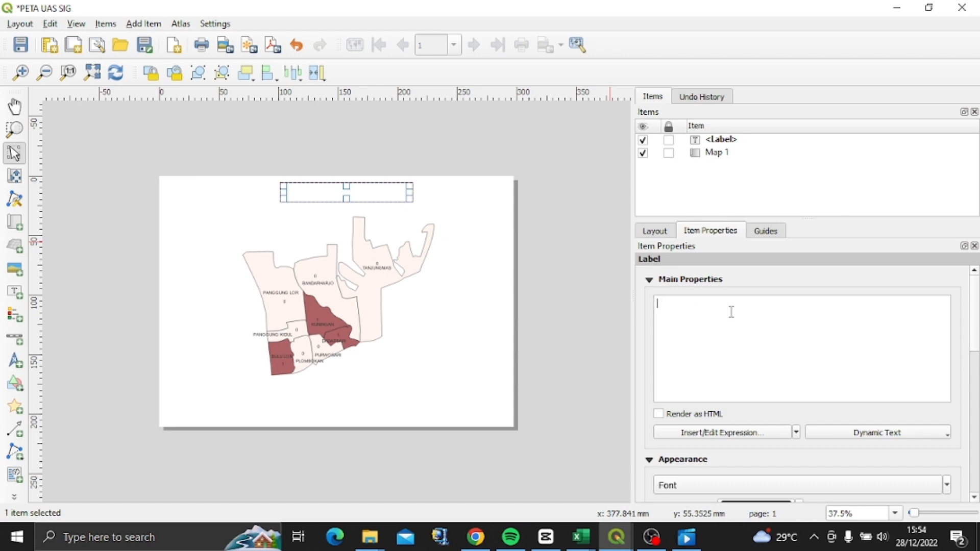
pyautogui.write('PETA SEBARAN KA')
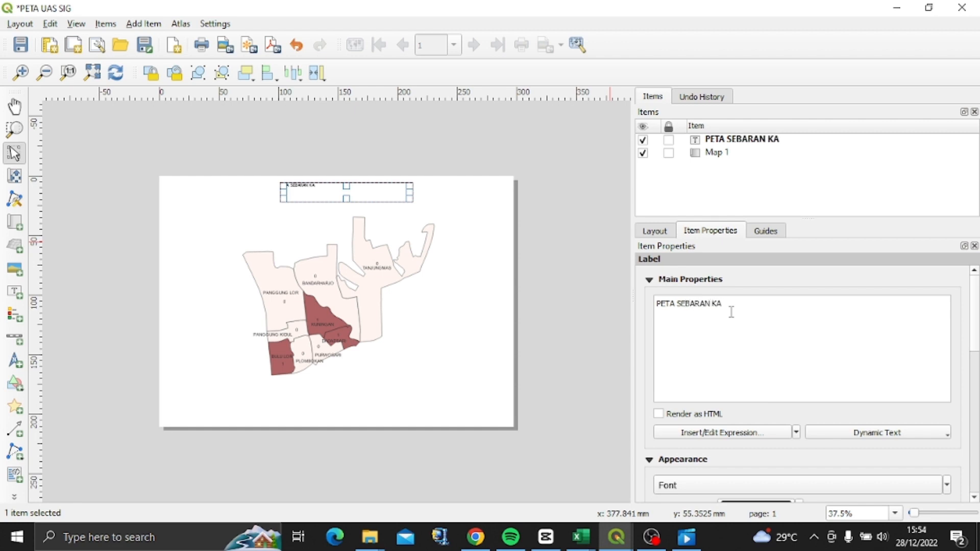
pyautogui.write('SUS DBD DI KECAM')
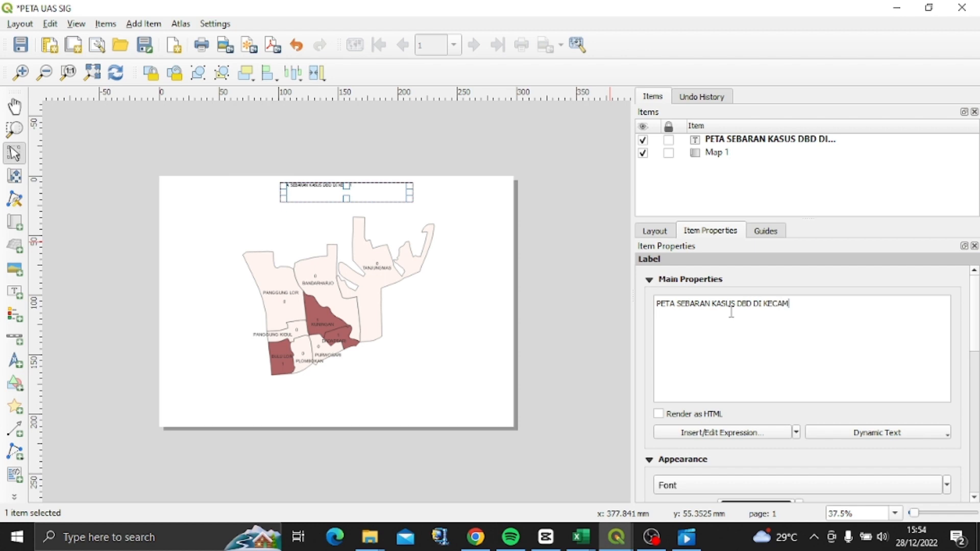
pyautogui.write('ATAN SEMARAN')
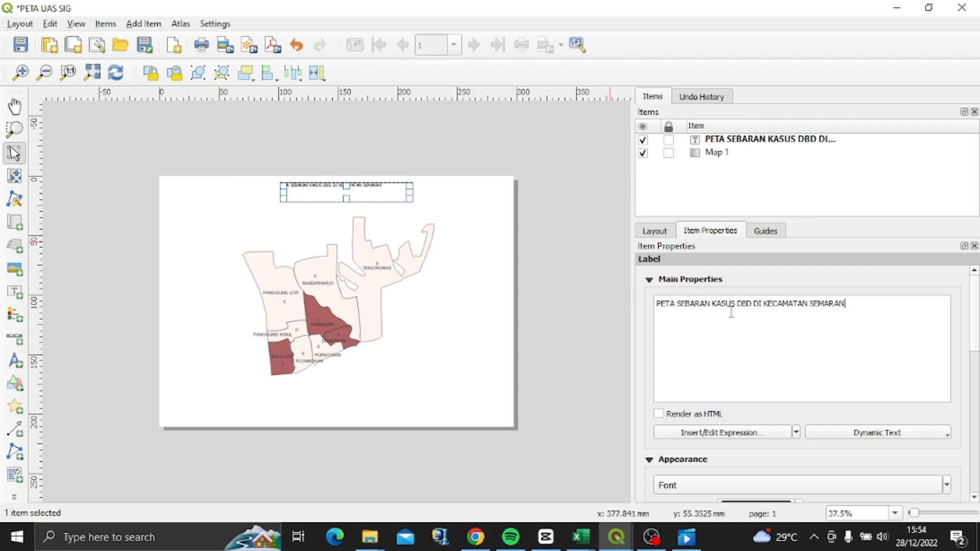
pyautogui.write('G UTARA')
# Increase the title label's font size to 13 pt
pyautogui.scroll(-3, 951, 374)
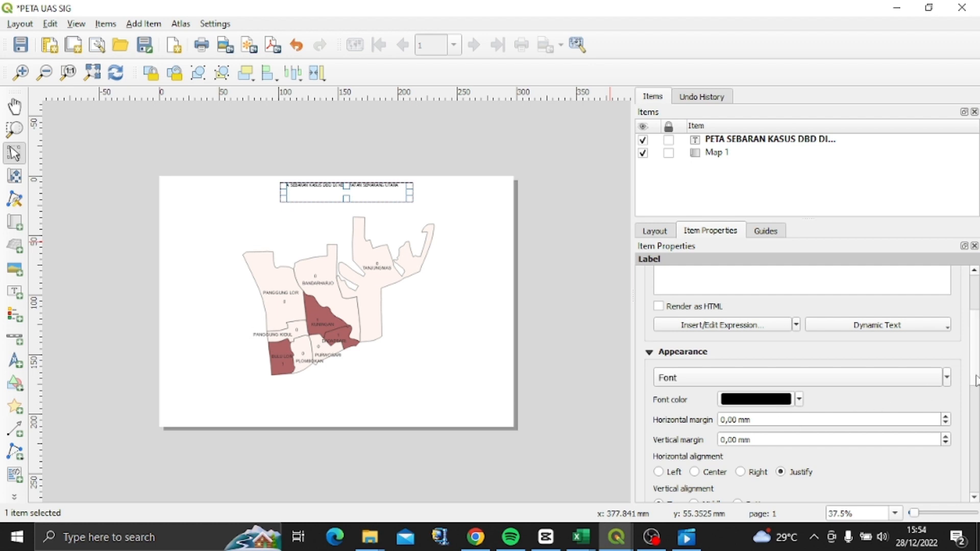
pyautogui.scroll(-1, 662, 457)
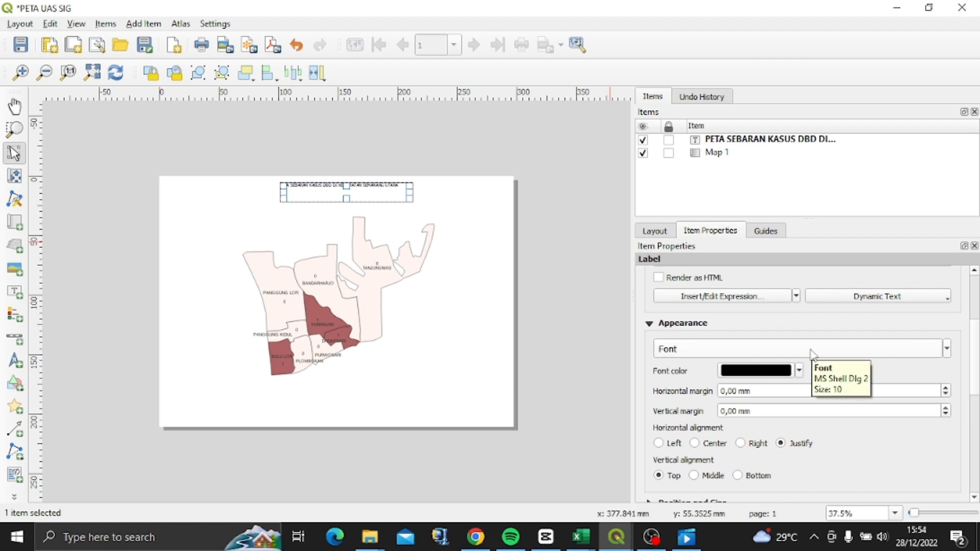
pyautogui.click(947, 350)
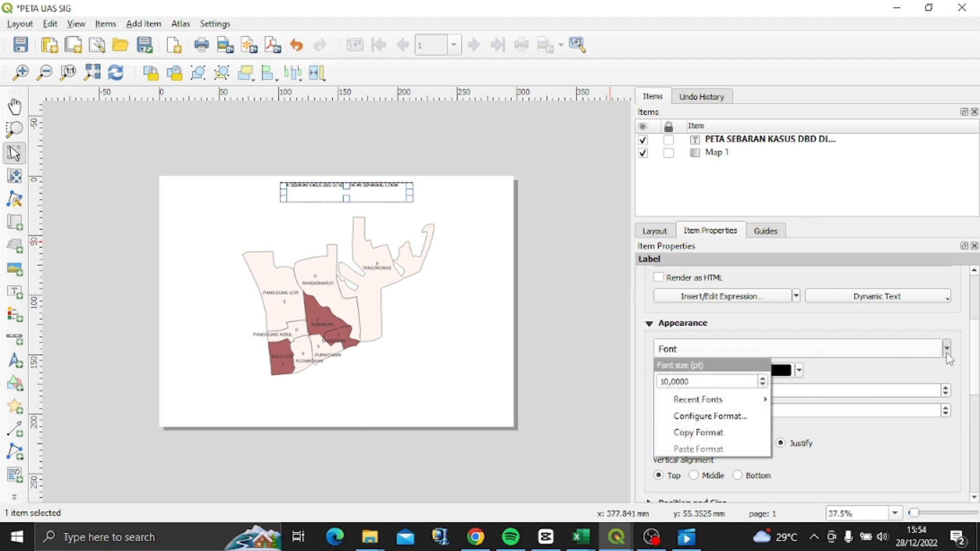
pyautogui.click(762, 379)
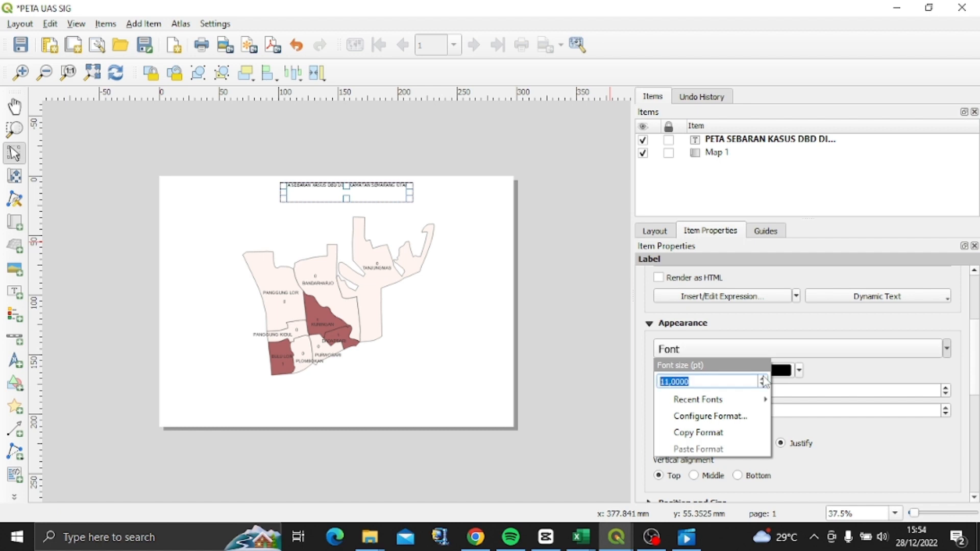
pyautogui.click(762, 379)
pyautogui.click(762, 379)
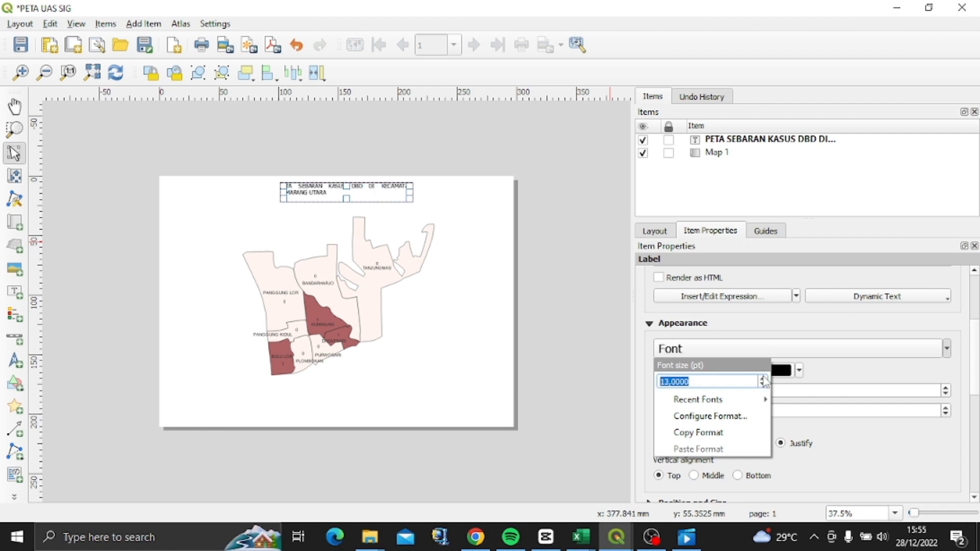
pyautogui.click(839, 355)
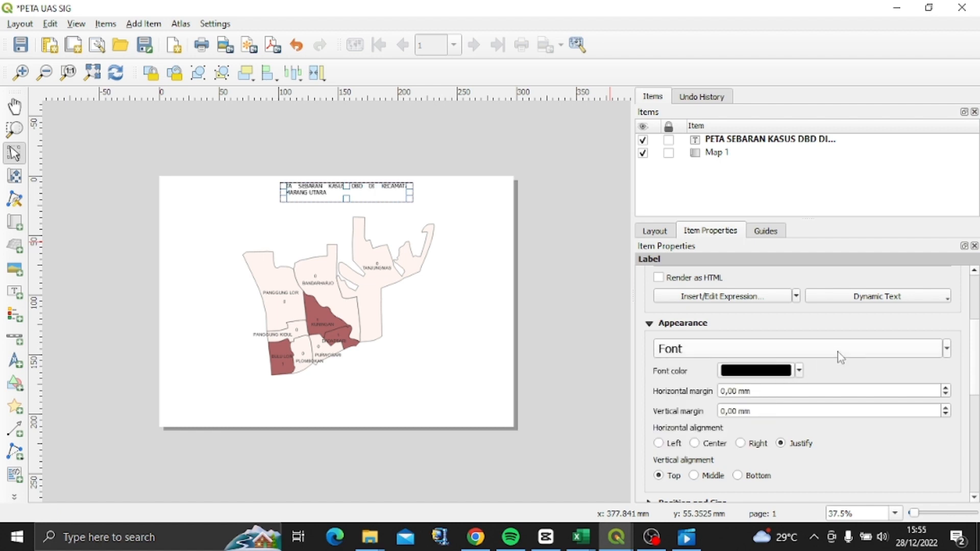
# Set the title label's font to Arial Black at size 22
pyautogui.click(840, 357)
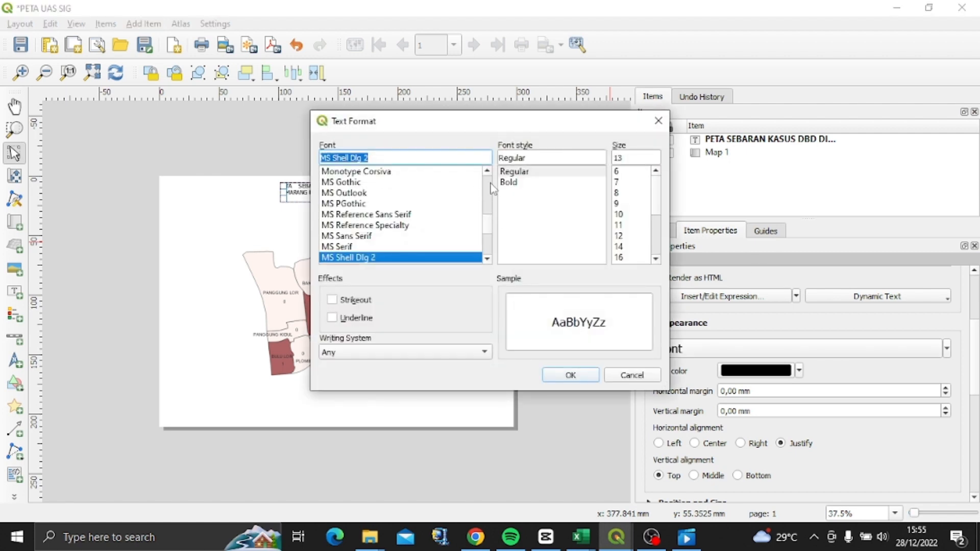
pyautogui.moveTo(490, 217); pyautogui.dragTo(442, 194)
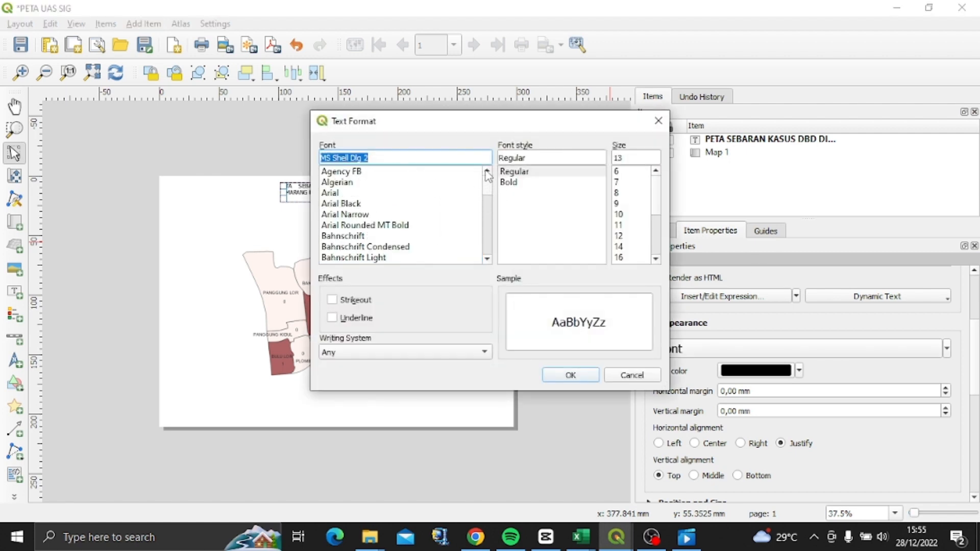
pyautogui.click(422, 204)
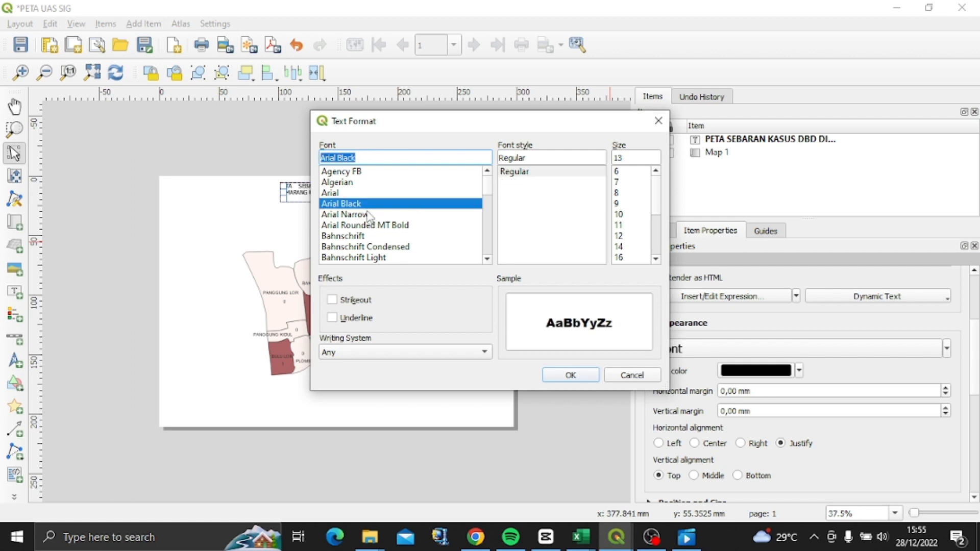
pyautogui.click(648, 204)
pyautogui.click(648, 214)
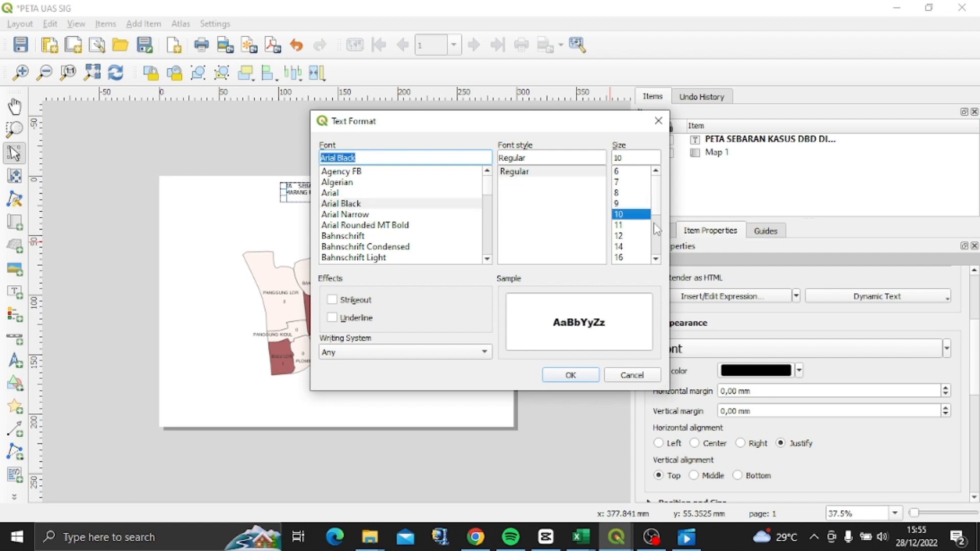
pyautogui.scroll(-2, 659, 215)
pyautogui.click(631, 225)
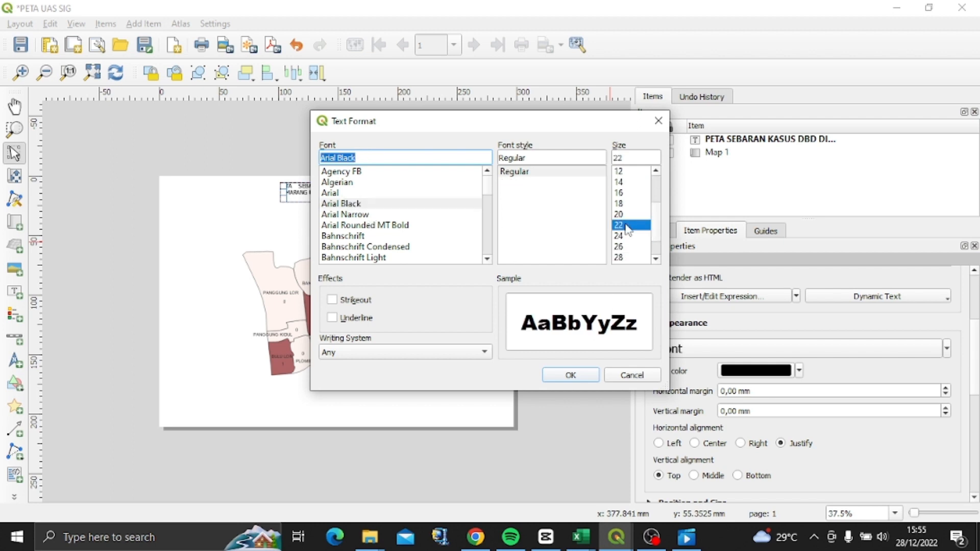
pyautogui.click(572, 376)
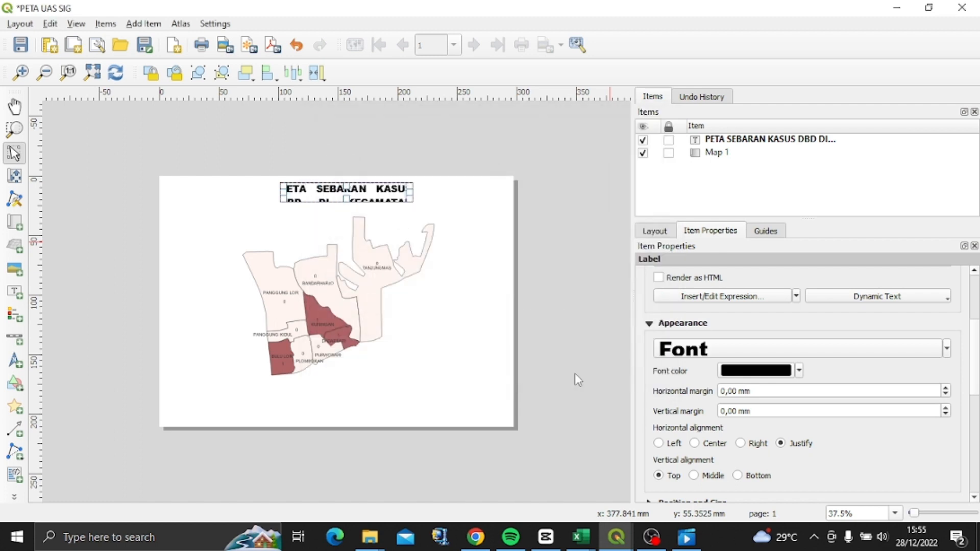
# Enlarge the title label to fit two lines, align its text Center horizontally and Middle vertically, and centre the label across the page
pyautogui.moveTo(282, 202); pyautogui.dragTo(220, 232)
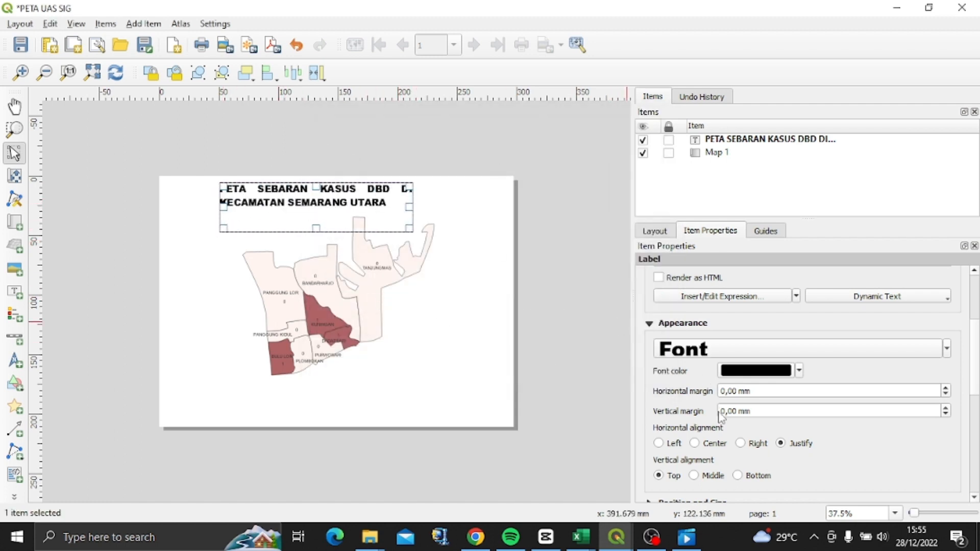
pyautogui.click(712, 446)
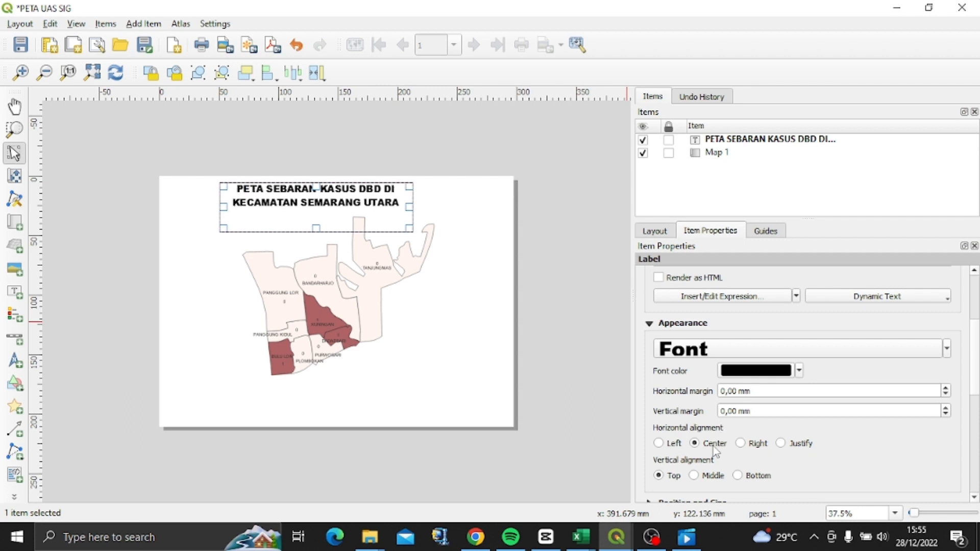
pyautogui.click(708, 477)
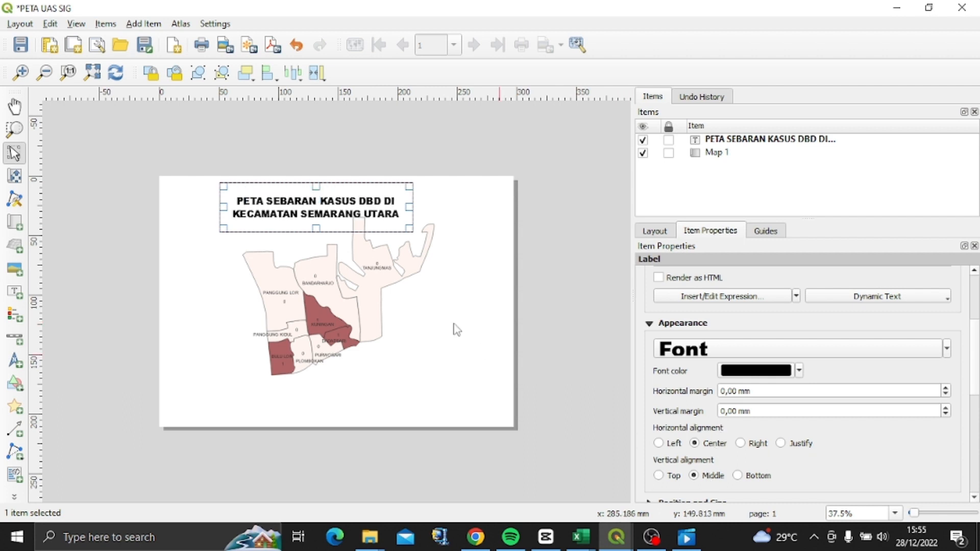
pyautogui.moveTo(370, 194); pyautogui.dragTo(361, 198)
# Move the map down to clear the title and trim its frame to end at the page's lower edge
pyautogui.click(368, 293)
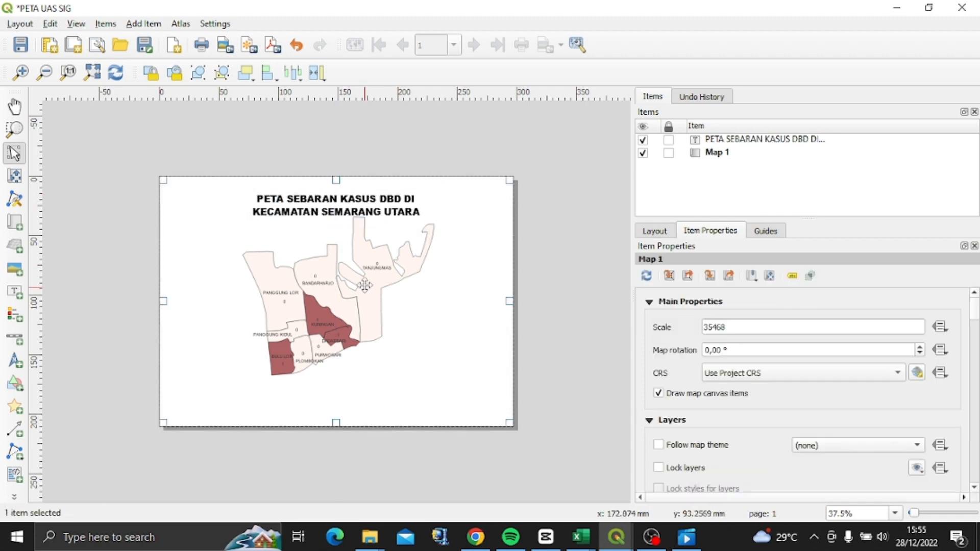
pyautogui.moveTo(372, 282); pyautogui.dragTo(374, 296)
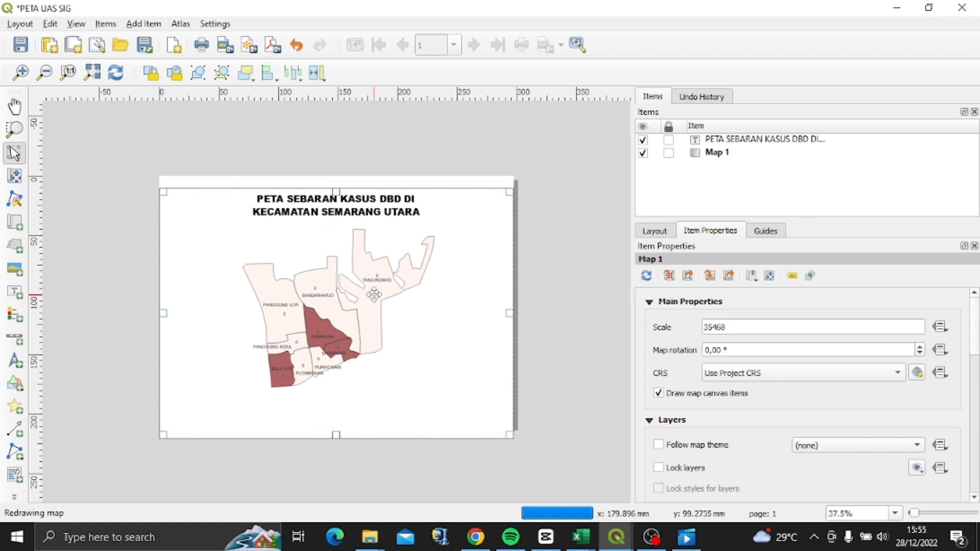
pyautogui.moveTo(341, 433); pyautogui.dragTo(339, 422)
pyautogui.moveTo(356, 345); pyautogui.dragTo(356, 356)
pyautogui.moveTo(337, 437)
pyautogui.mouseDown()
pyautogui.moveTo(337, 417)
pyautogui.moveTo(337, 427)
pyautogui.mouseUp()
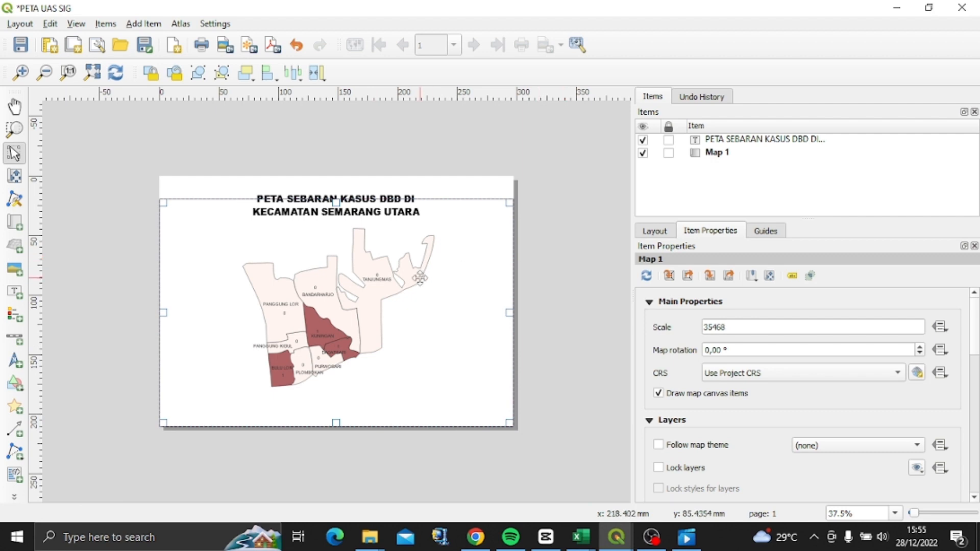
# Move the title label up against the page's upper edge
pyautogui.click(345, 195)
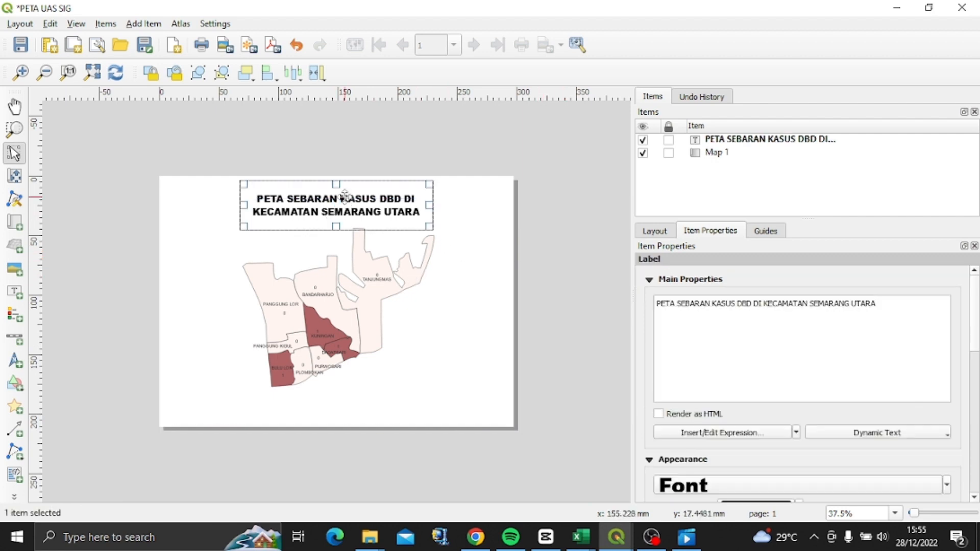
pyautogui.moveTo(345, 195); pyautogui.dragTo(345, 191)
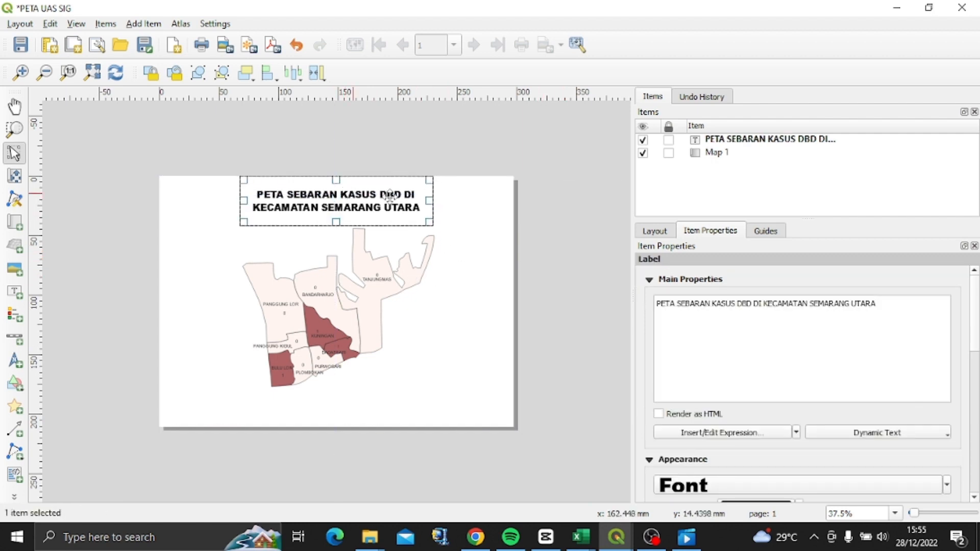
pyautogui.click(542, 234)
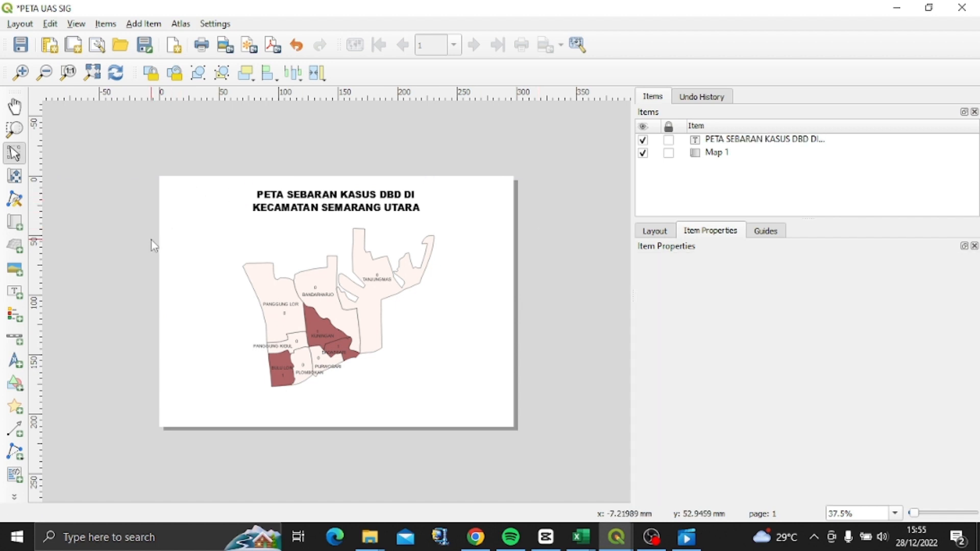
# Add a raster picture in the page's upper-left corner using LOGO_PEMKOT_SEMARANG-removebg-preview.png from the Pictures folder
pyautogui.click(17, 276)
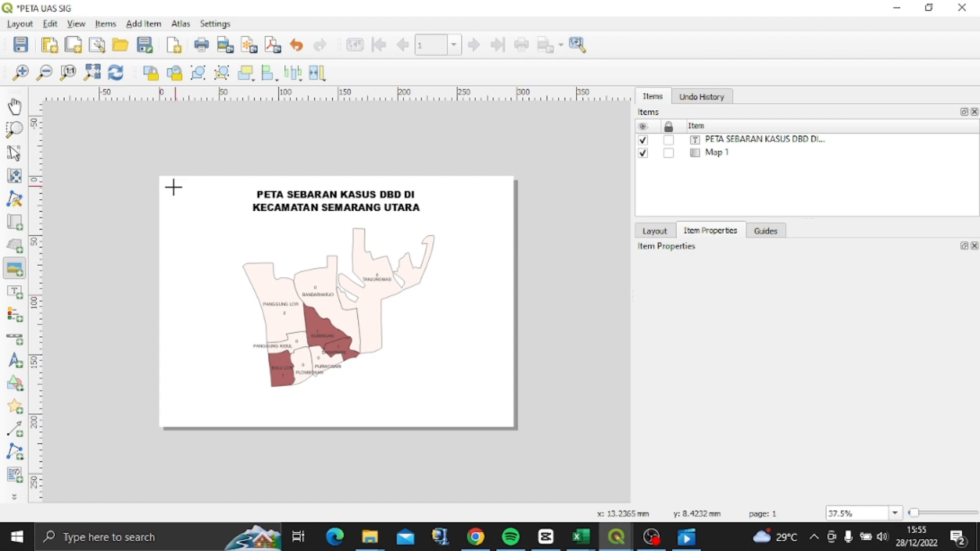
pyautogui.moveTo(177, 190); pyautogui.dragTo(211, 226)
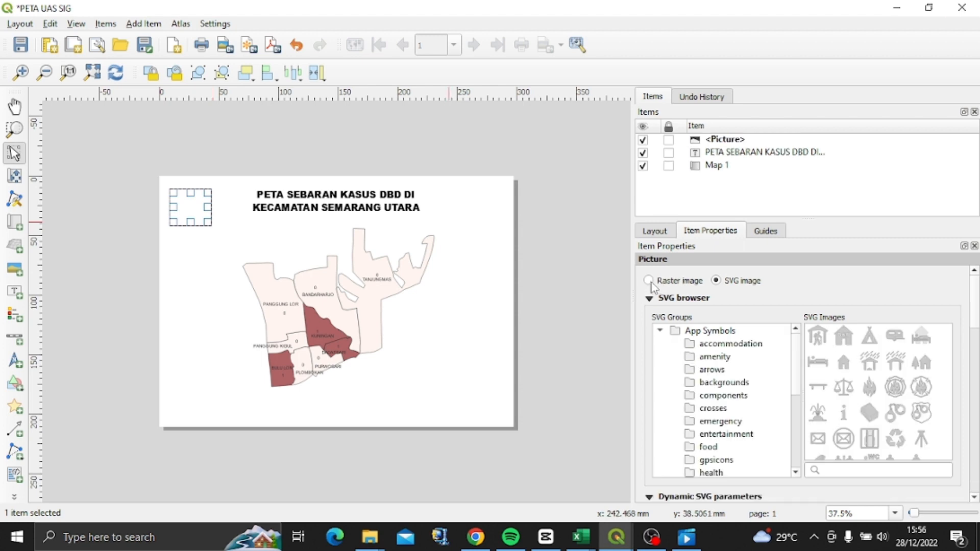
pyautogui.click(649, 280)
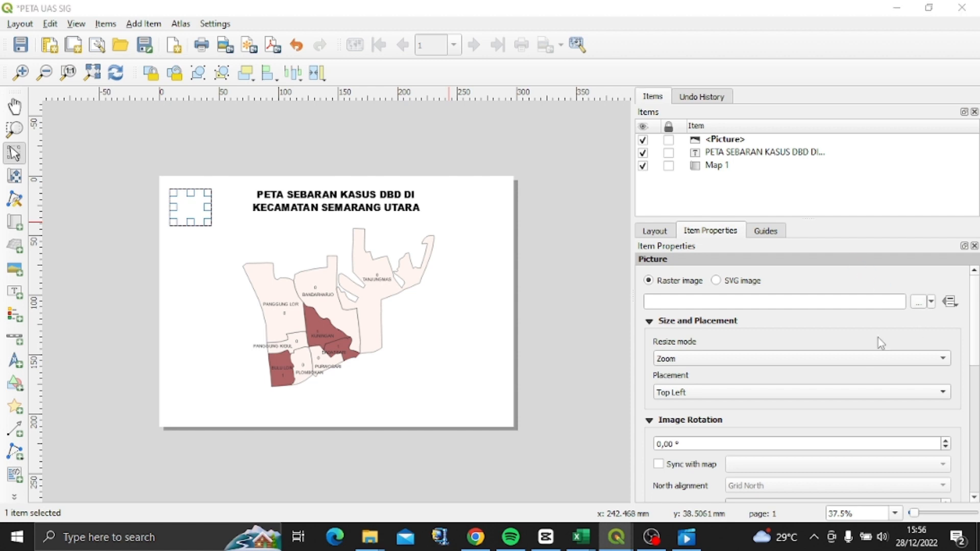
pyautogui.click(918, 301)
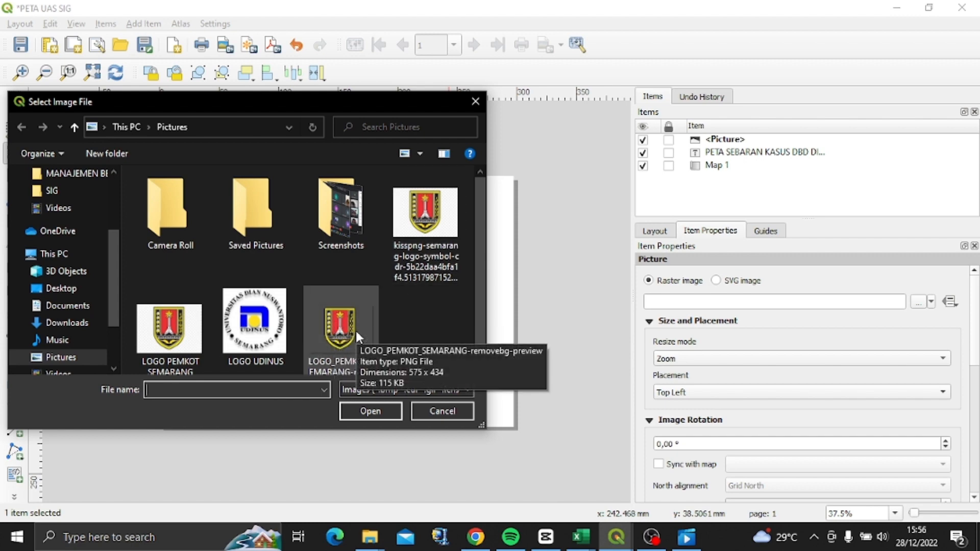
pyautogui.click(356, 329)
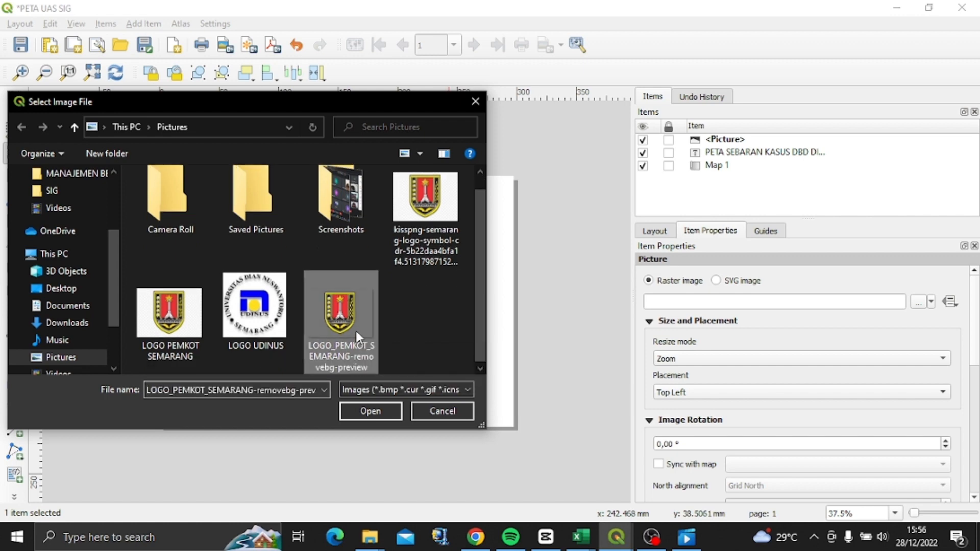
pyautogui.click(376, 411)
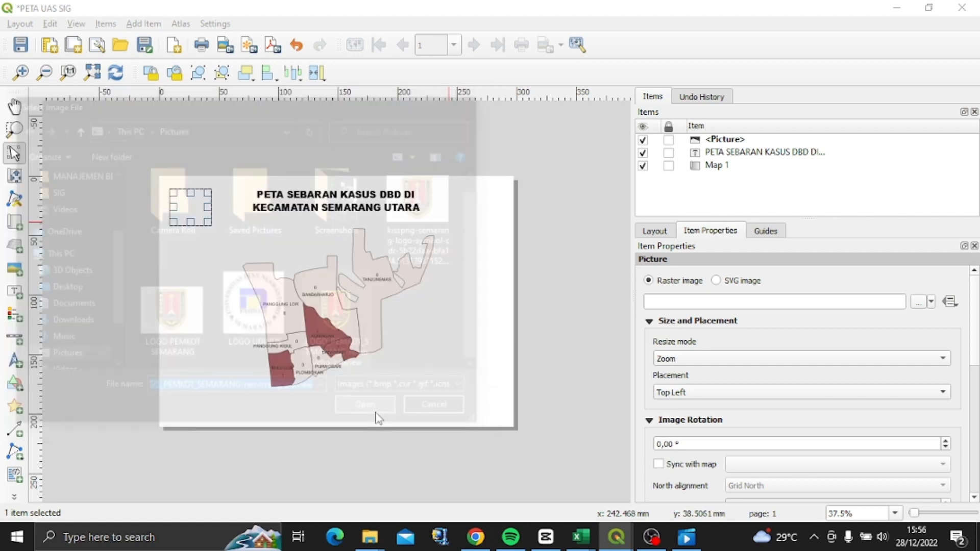
# Enlarge the Semarang city logo and position it level with the title
pyautogui.moveTo(211, 225); pyautogui.dragTo(226, 248)
pyautogui.click(194, 213)
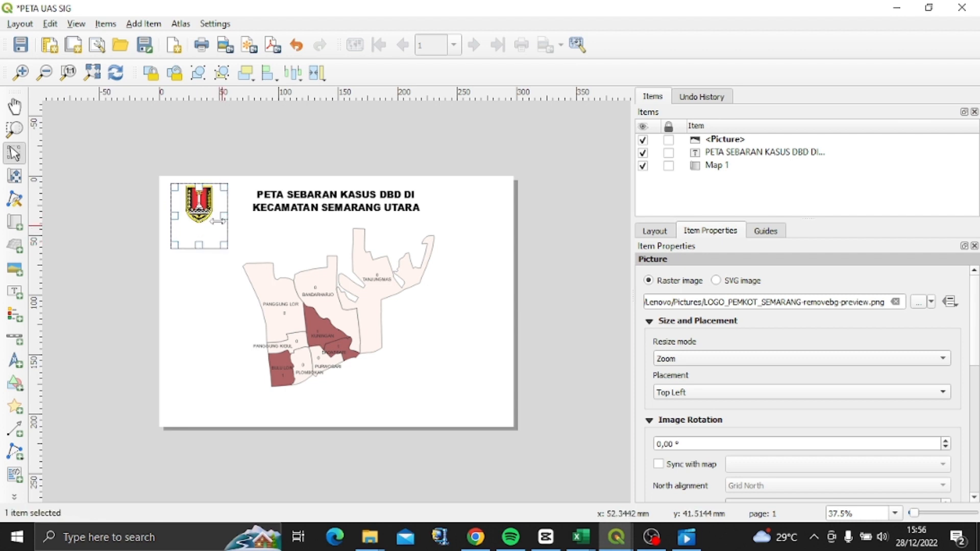
pyautogui.click(203, 212)
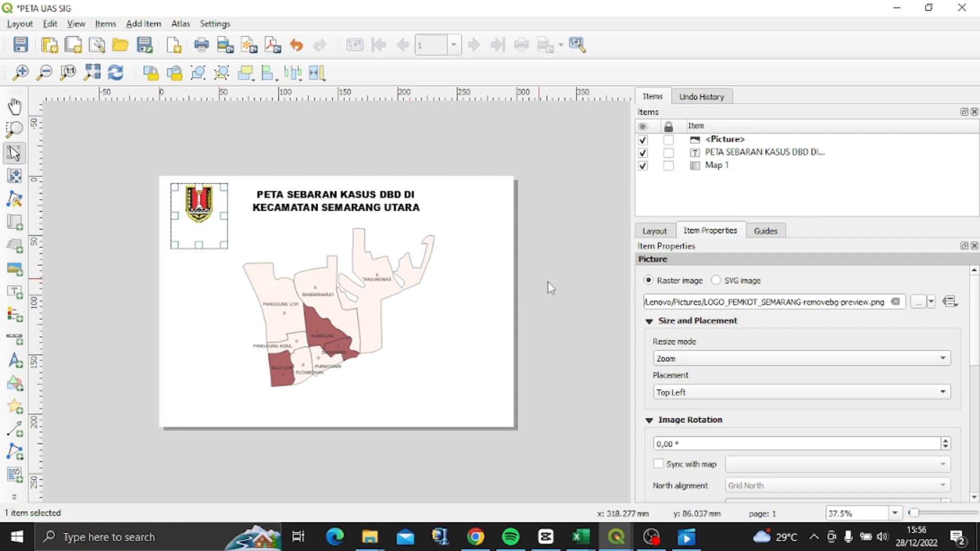
pyautogui.click(572, 297)
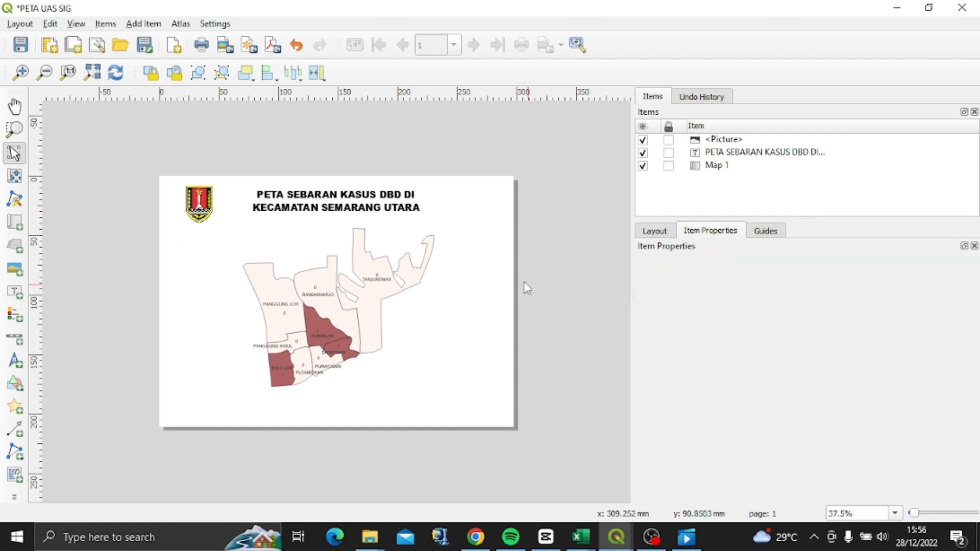
# Add a raster picture in the page's upper-right corner using LOGO UDINUS.JPG from the Pictures folder
pyautogui.click(20, 274)
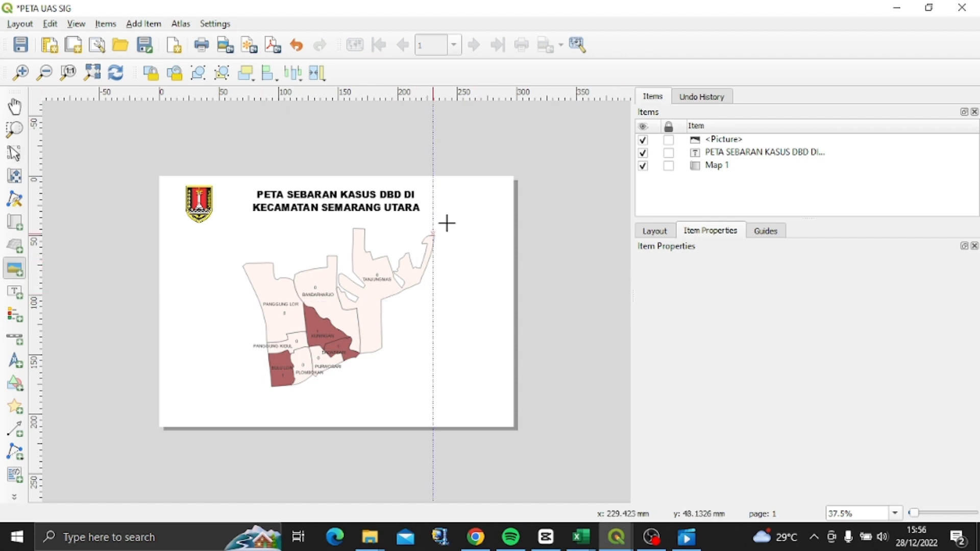
pyautogui.moveTo(460, 193); pyautogui.dragTo(499, 225)
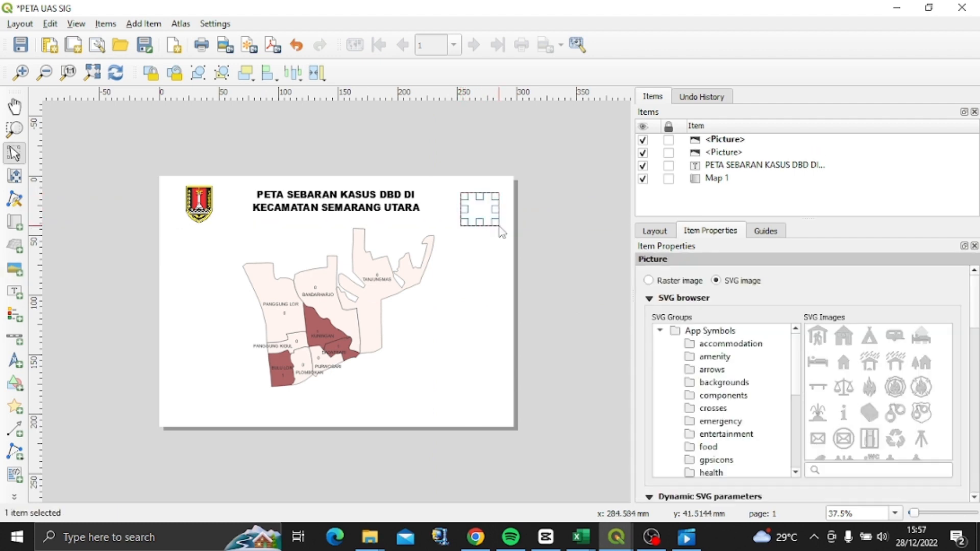
pyautogui.click(657, 281)
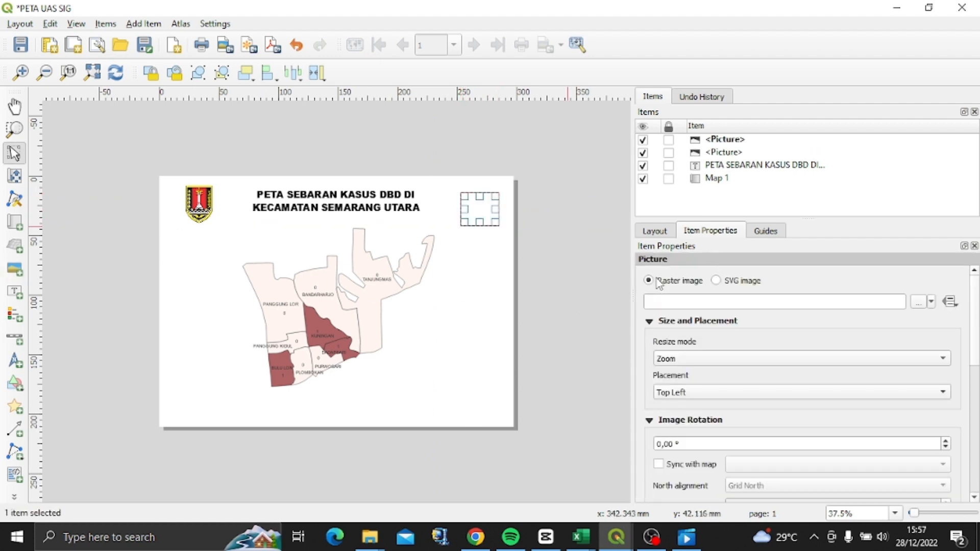
pyautogui.click(917, 303)
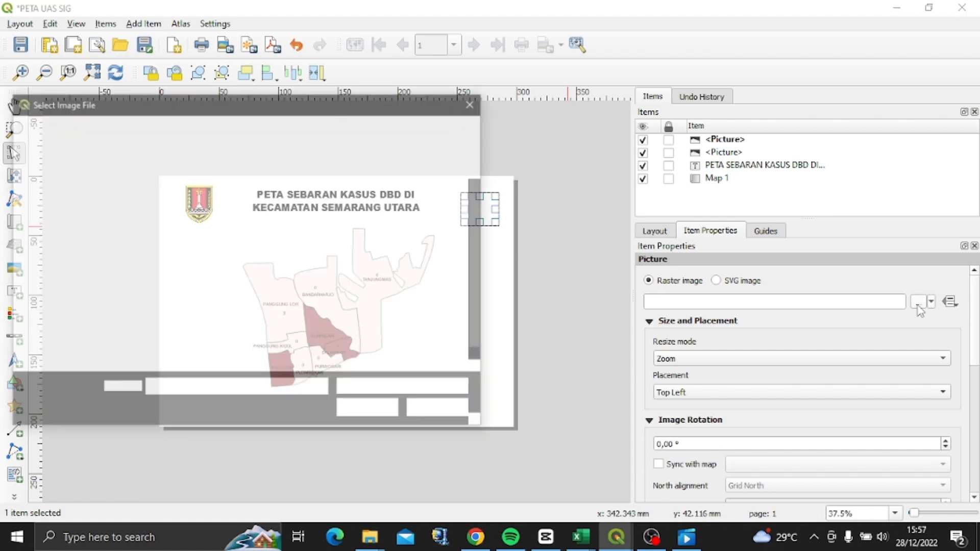
pyautogui.click(289, 295)
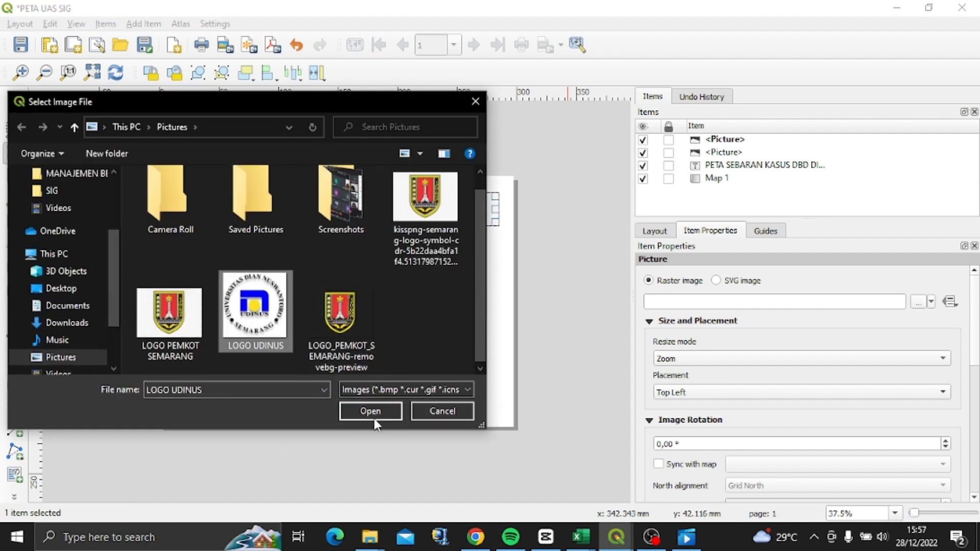
pyautogui.click(379, 413)
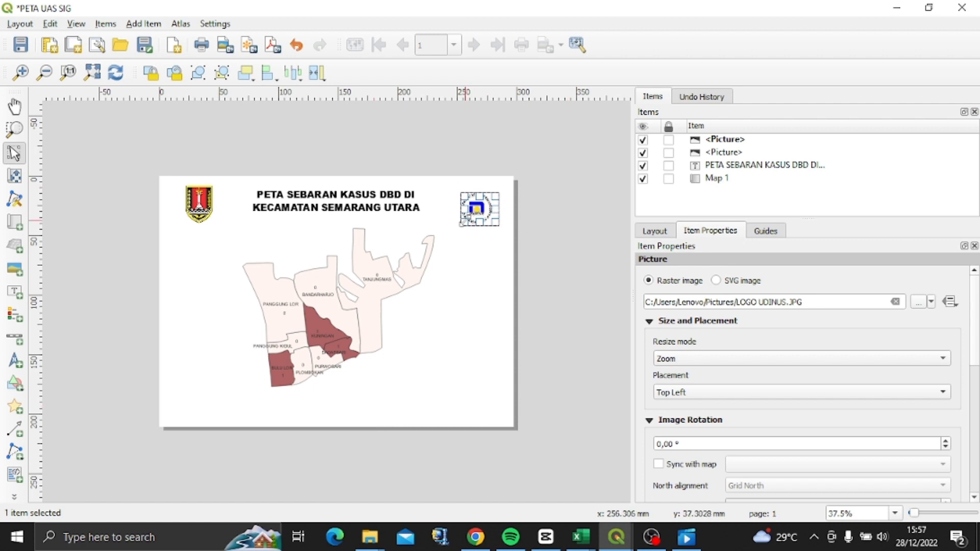
# Resize and position the UDINUS logo to balance the Semarang city logo on the other side of the title
pyautogui.moveTo(461, 225); pyautogui.dragTo(480, 206)
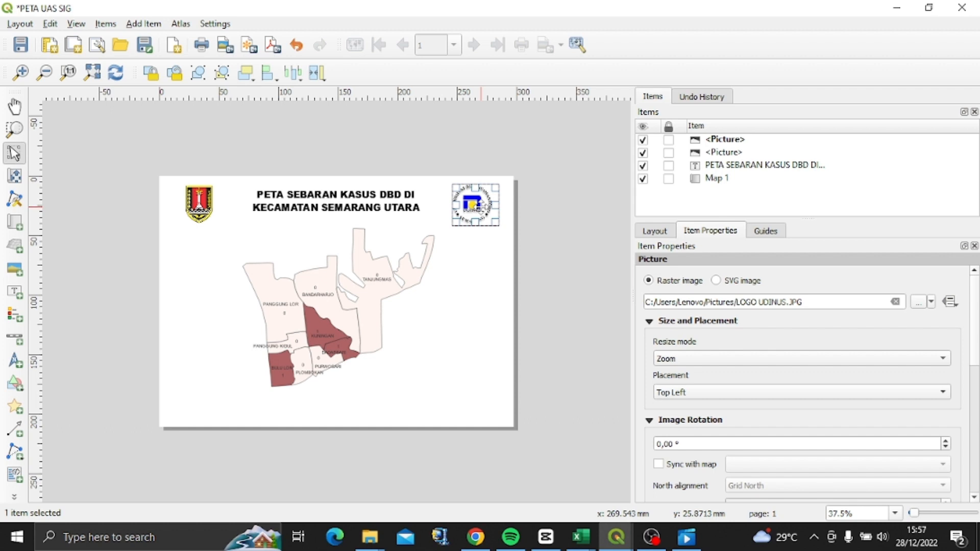
pyautogui.click(546, 219)
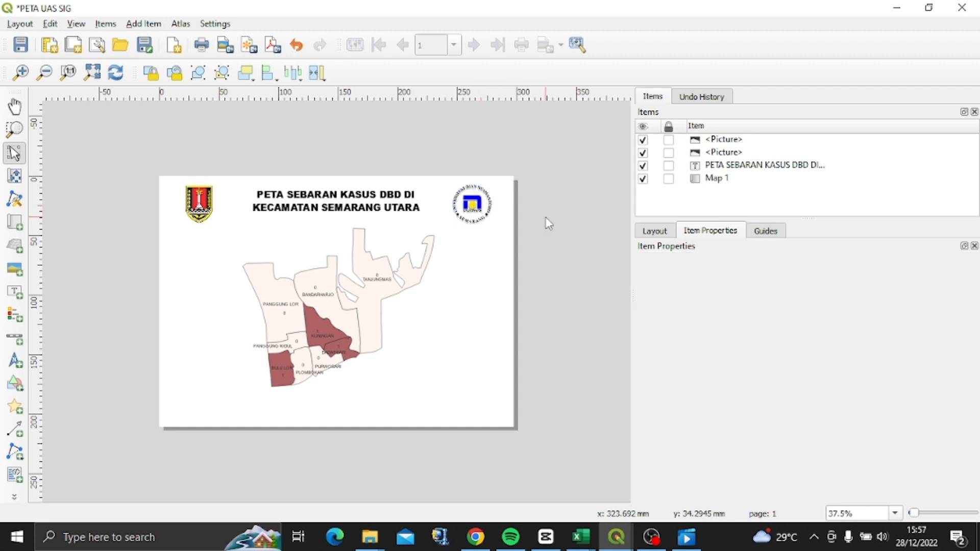
pyautogui.click(466, 199)
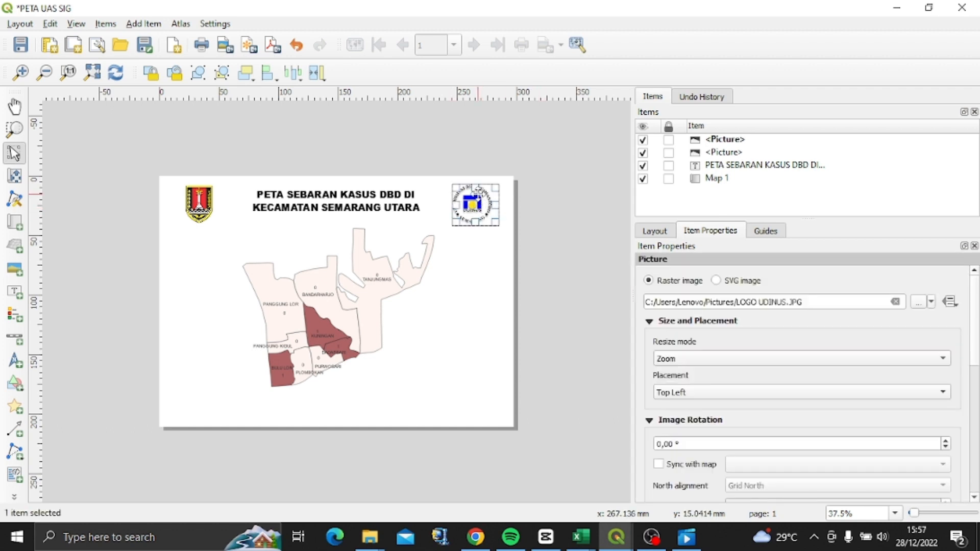
pyautogui.moveTo(452, 226); pyautogui.dragTo(453, 225)
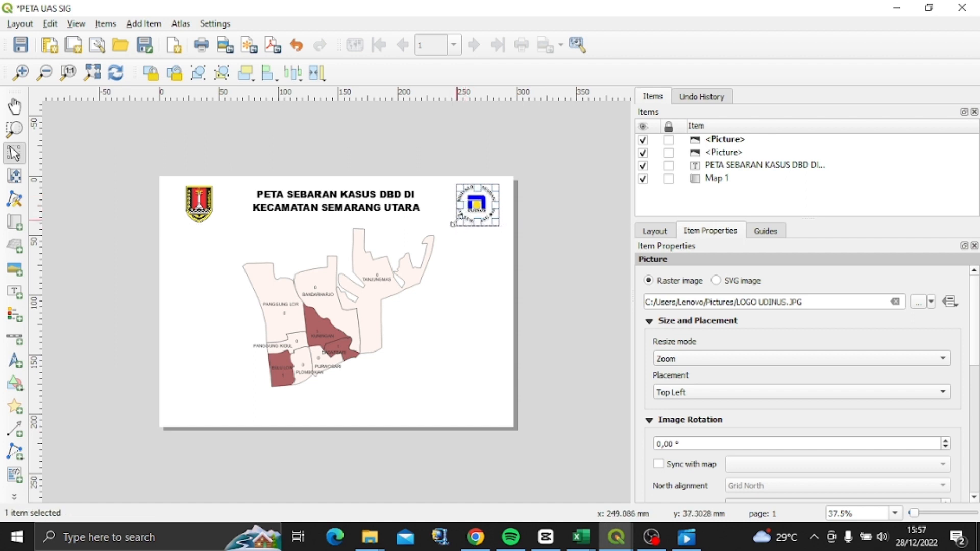
pyautogui.click(551, 215)
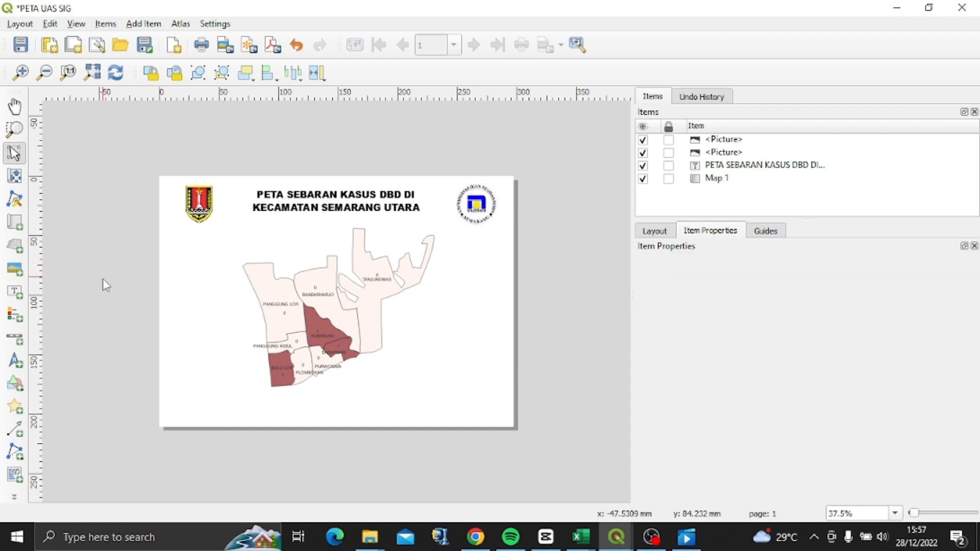
# Add a scale bar for Map 1 in the page's lower-left corner, keeping the Single Box style and kilometre units
pyautogui.click(17, 339)
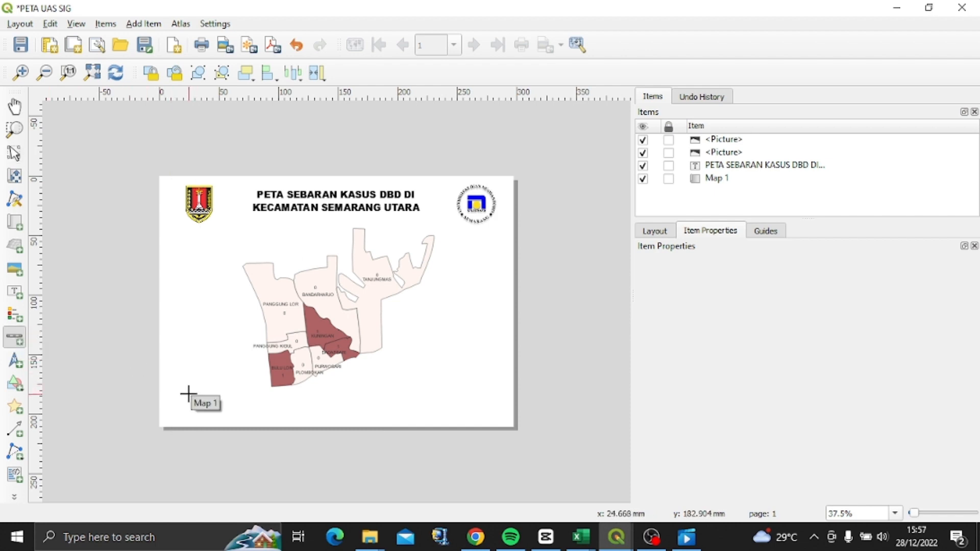
pyautogui.moveTo(188, 394); pyautogui.dragTo(285, 409)
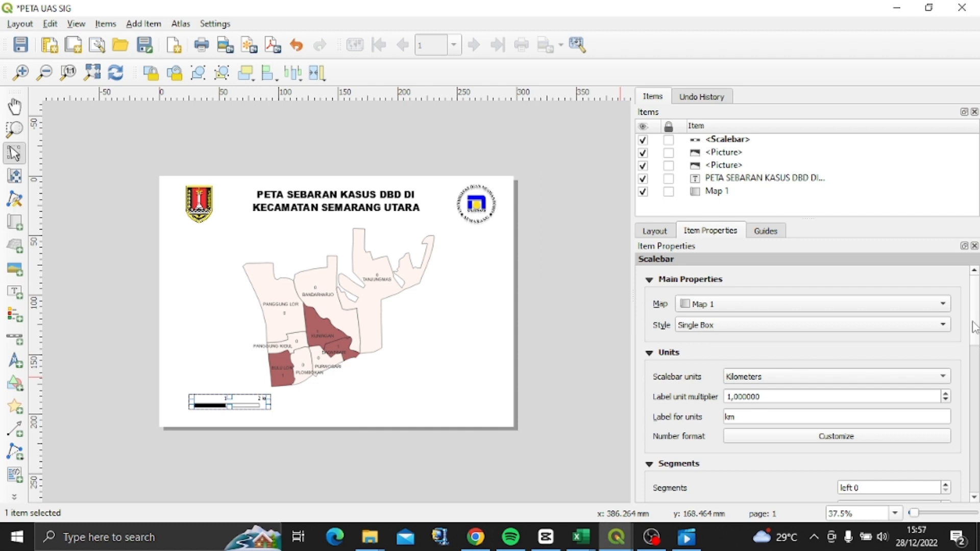
pyautogui.moveTo(975, 326)
pyautogui.mouseDown()
pyautogui.moveTo(977, 375)
pyautogui.moveTo(976, 325)
pyautogui.mouseUp()
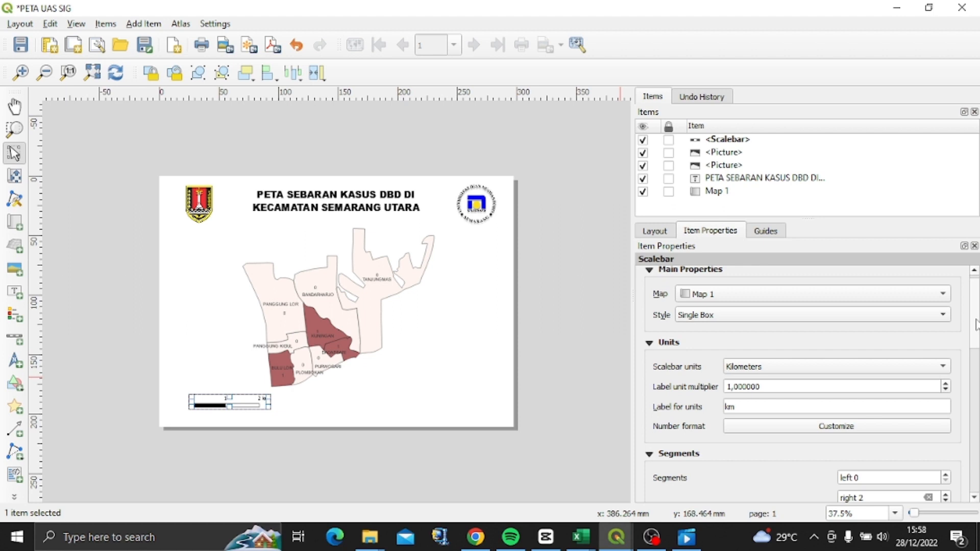
pyautogui.moveTo(976, 325)
pyautogui.mouseDown()
pyautogui.moveTo(977, 376)
pyautogui.moveTo(976, 332)
pyautogui.mouseUp()
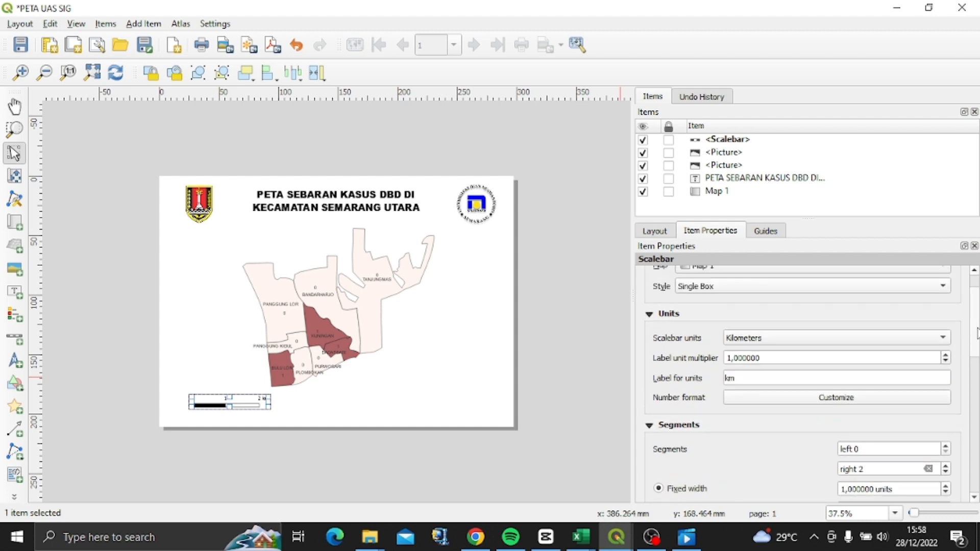
pyautogui.click(295, 461)
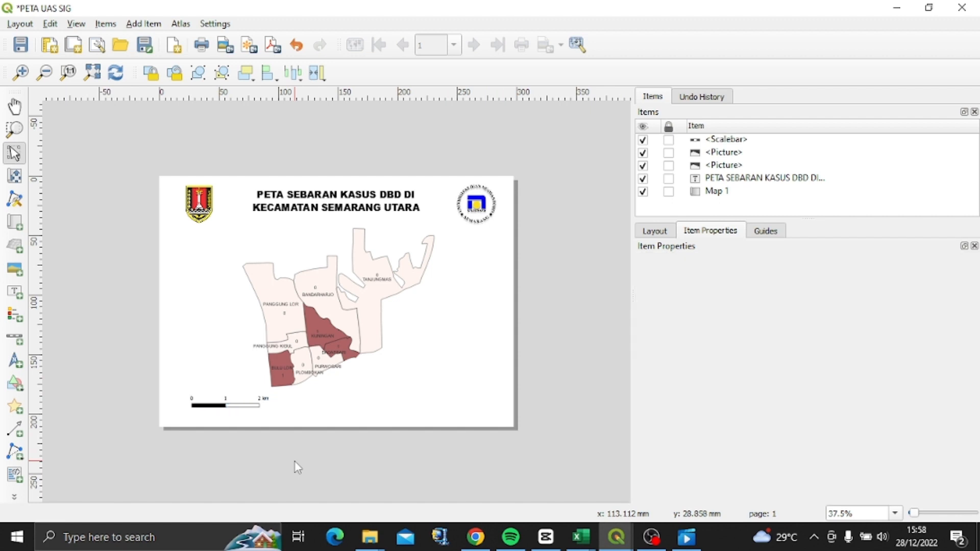
# Add a legend about 35 by 58 mm beside the map, below the UDINUS logo, and turn off its auto update
pyautogui.click(14, 321)
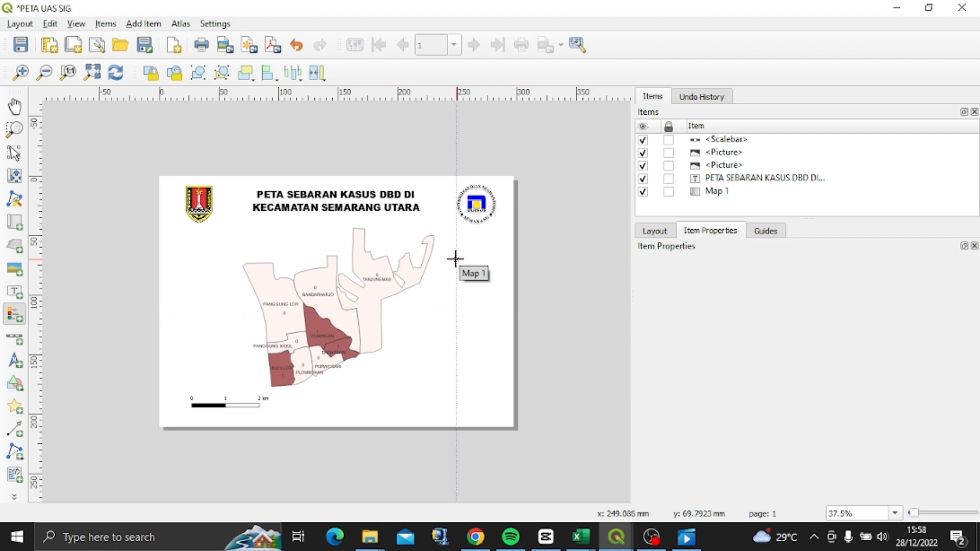
pyautogui.moveTo(455, 260); pyautogui.dragTo(495, 330)
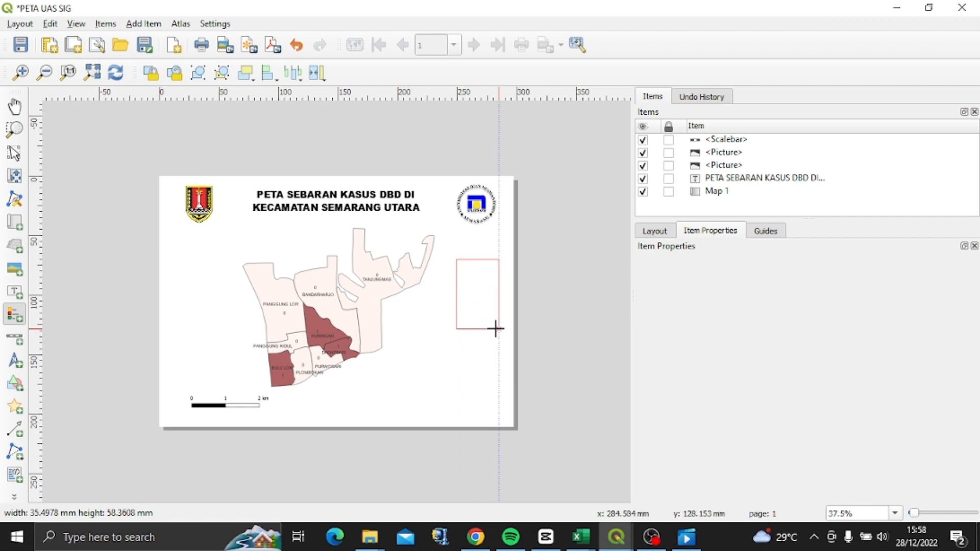
pyautogui.moveTo(495, 329); pyautogui.dragTo(495, 330)
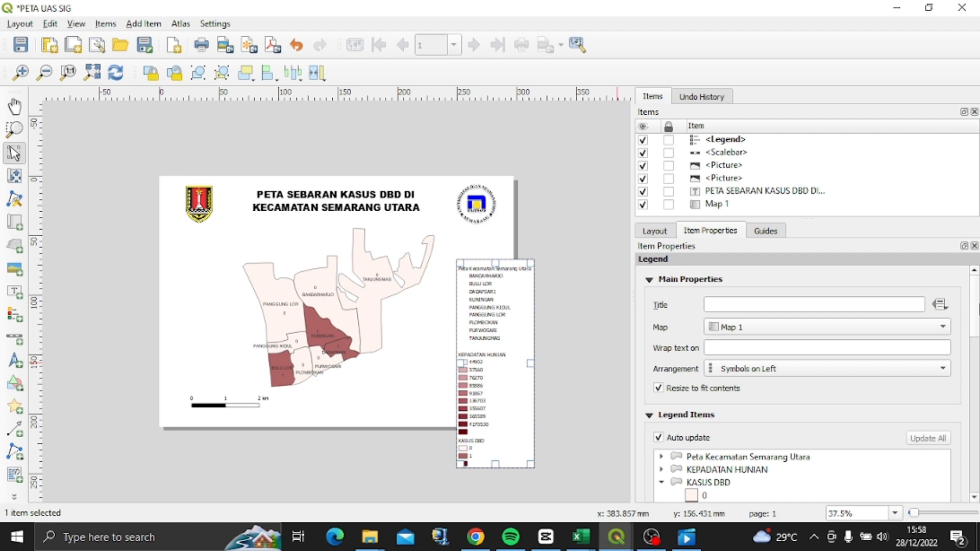
pyautogui.moveTo(977, 309); pyautogui.dragTo(978, 347)
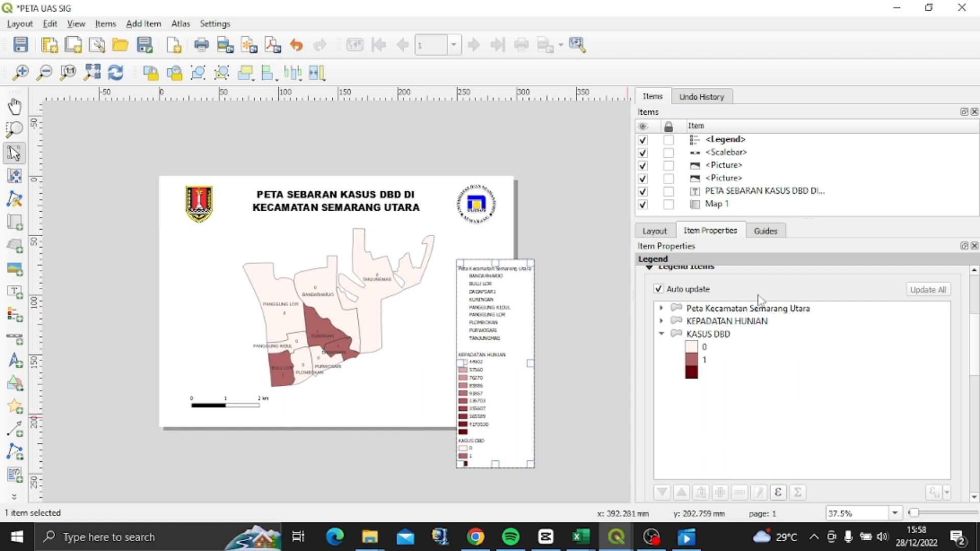
pyautogui.click(659, 290)
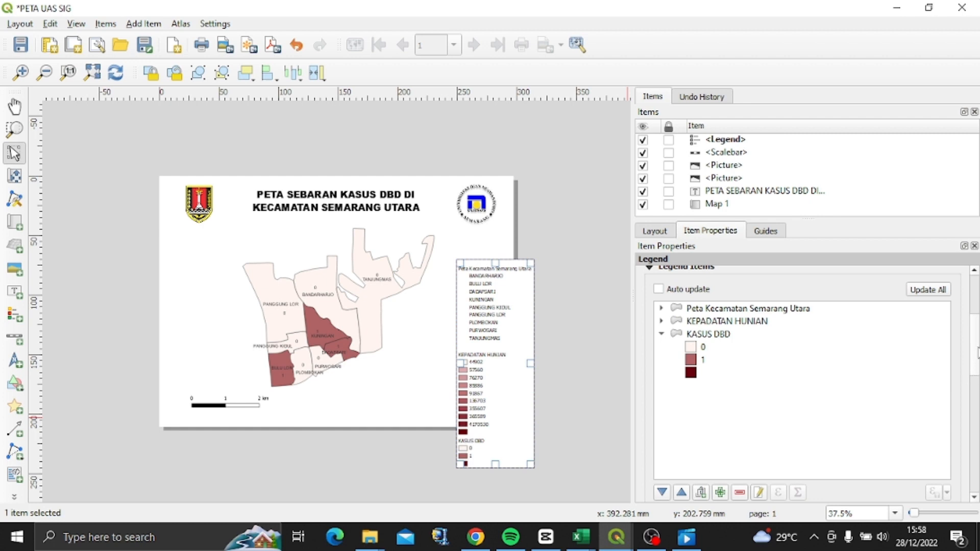
# Remove the Peta Kecamatan Semarang Utara and KEPADATAN HUNIAN layers from the legend, and move the legend slightly lower beside the map
pyautogui.scroll(-2, 939, 354)
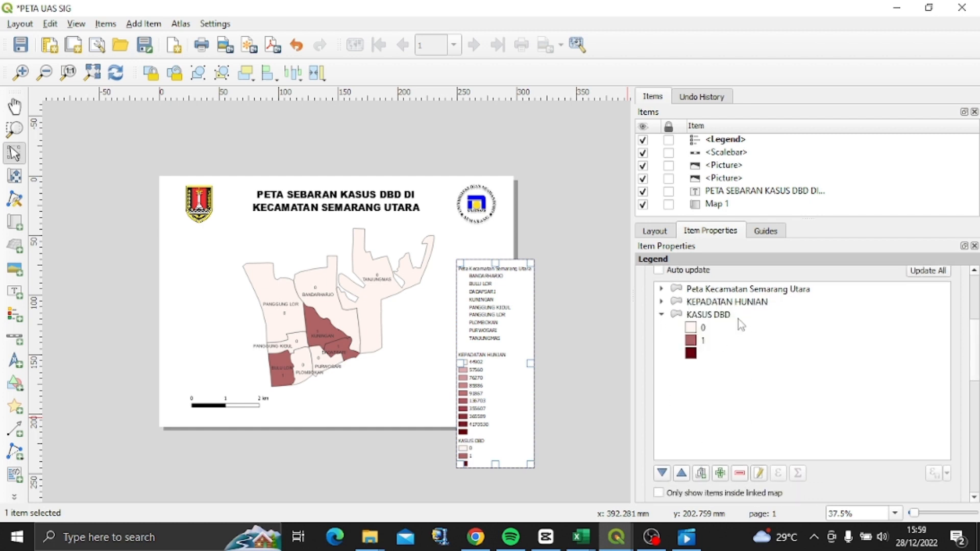
pyautogui.click(735, 290)
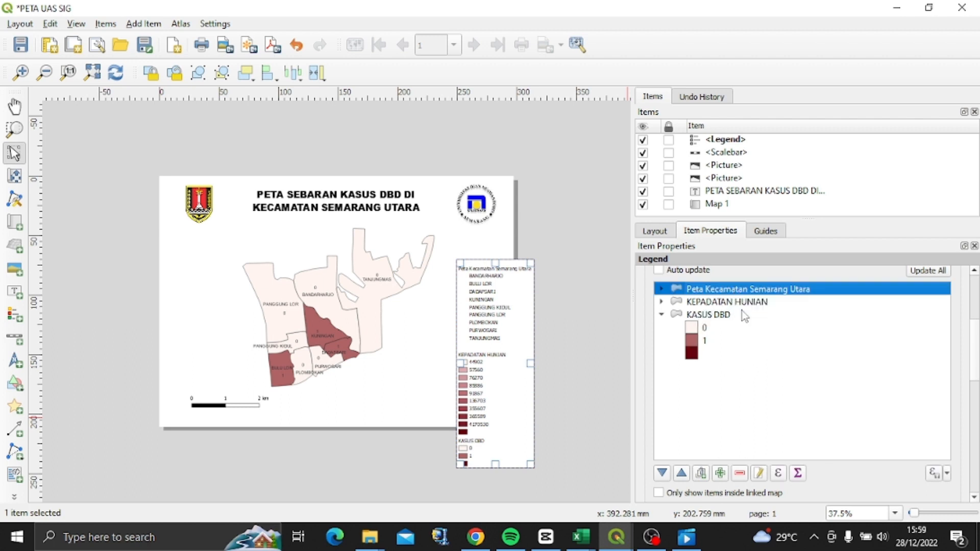
pyautogui.click(740, 473)
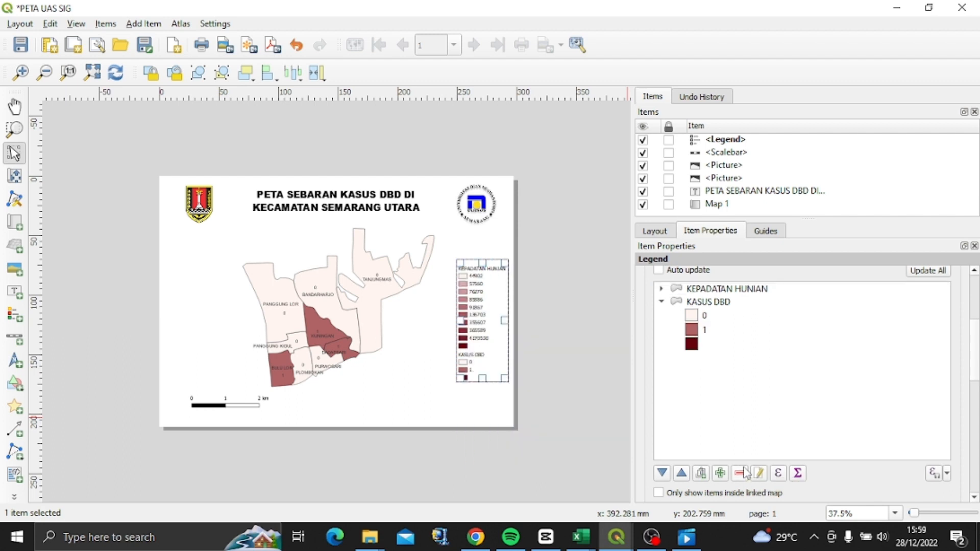
pyautogui.click(742, 291)
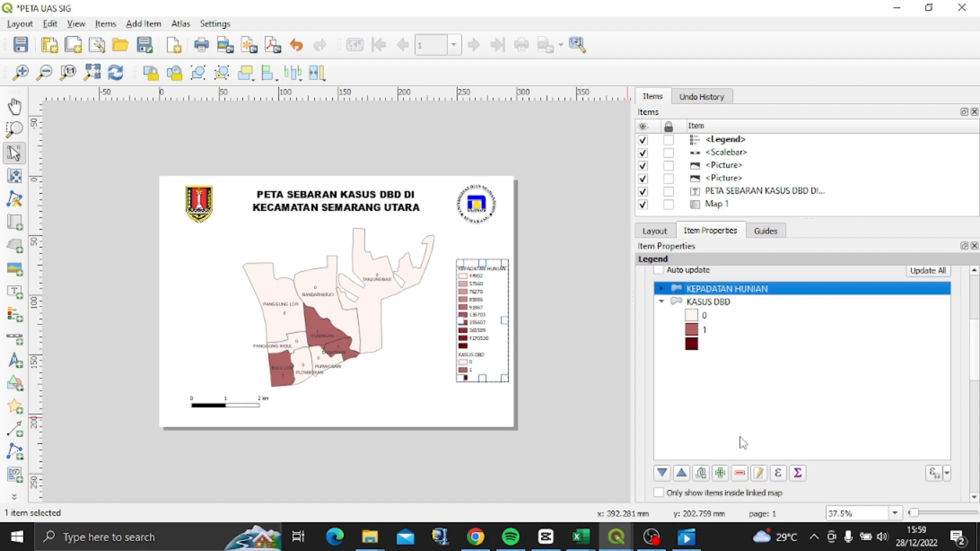
pyautogui.click(739, 473)
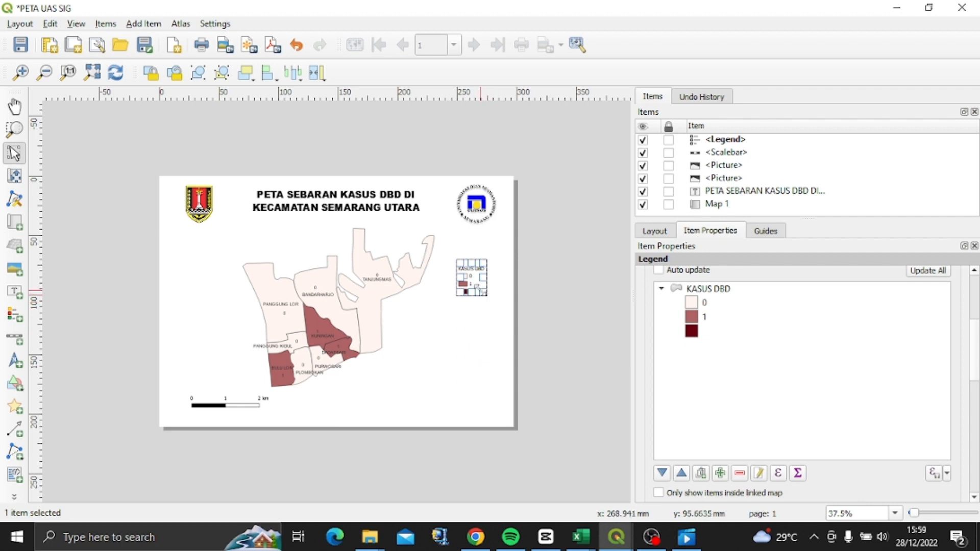
pyautogui.moveTo(484, 294); pyautogui.dragTo(467, 326)
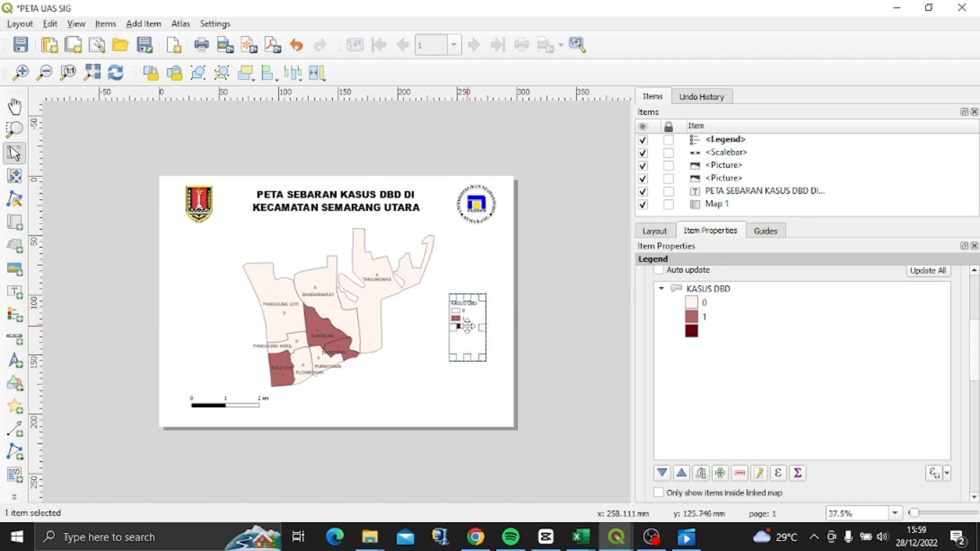
pyautogui.click(533, 325)
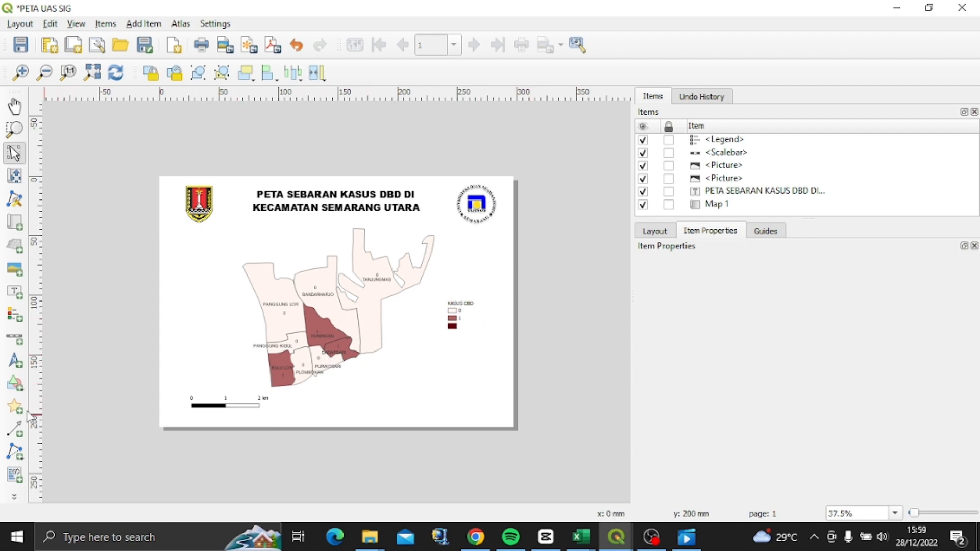
# Add a north arrow in the empty area below Tanjungmas, using the NorthArrow_11.svg symbol from the SVG images
pyautogui.click(20, 368)
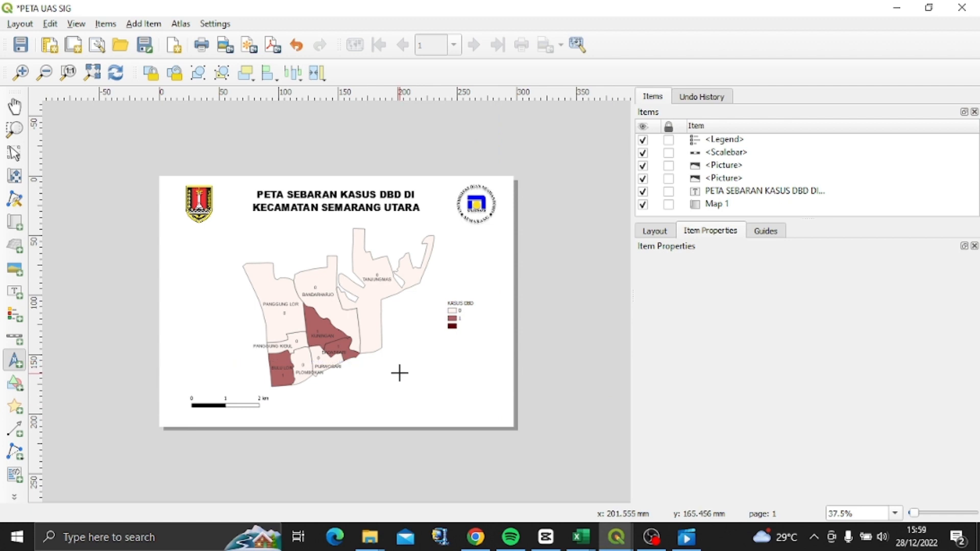
pyautogui.moveTo(398, 375); pyautogui.dragTo(433, 409)
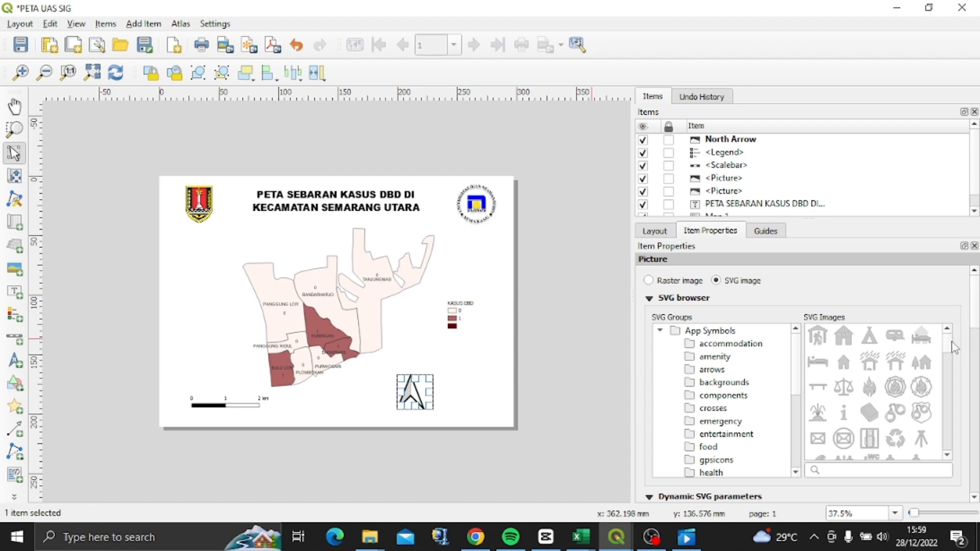
pyautogui.moveTo(952, 340); pyautogui.dragTo(949, 351)
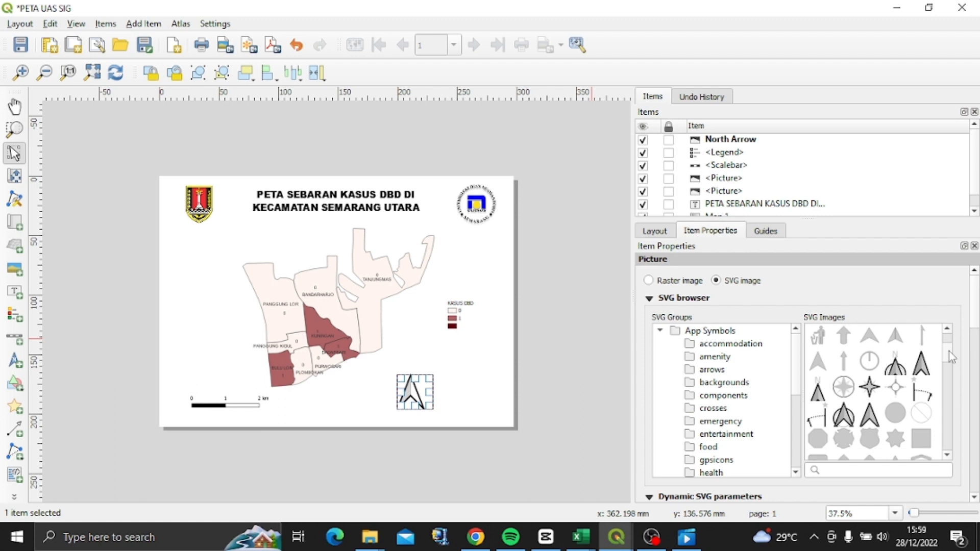
pyautogui.scroll(-1, 950, 357)
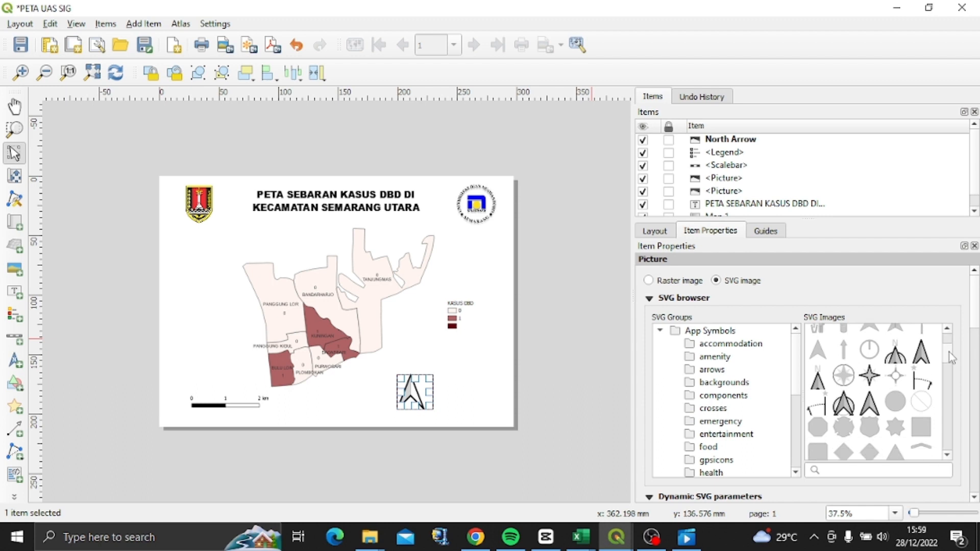
pyautogui.click(866, 412)
# Set the north arrow's stroke color to dark red and move the arrow slightly higher on the page
pyautogui.moveTo(976, 321); pyautogui.dragTo(976, 393)
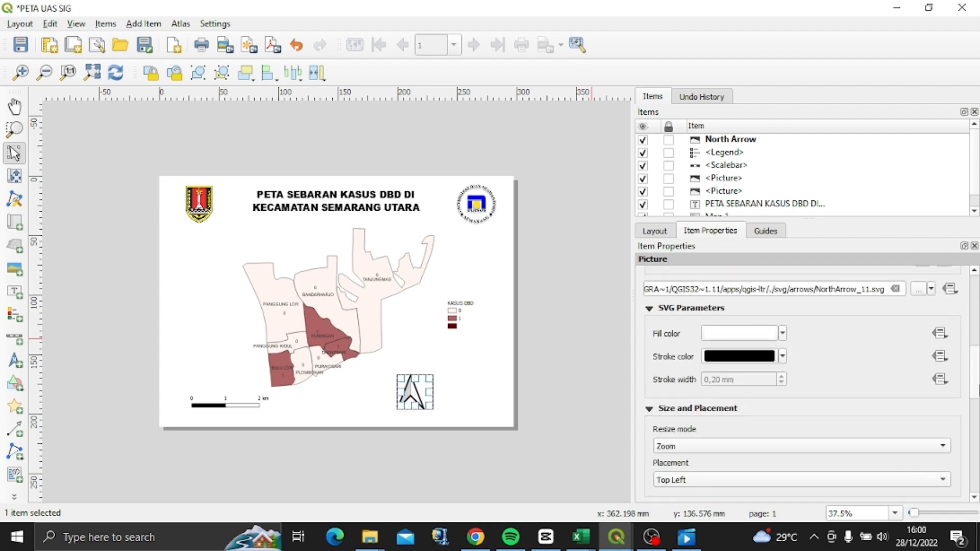
pyautogui.click(782, 356)
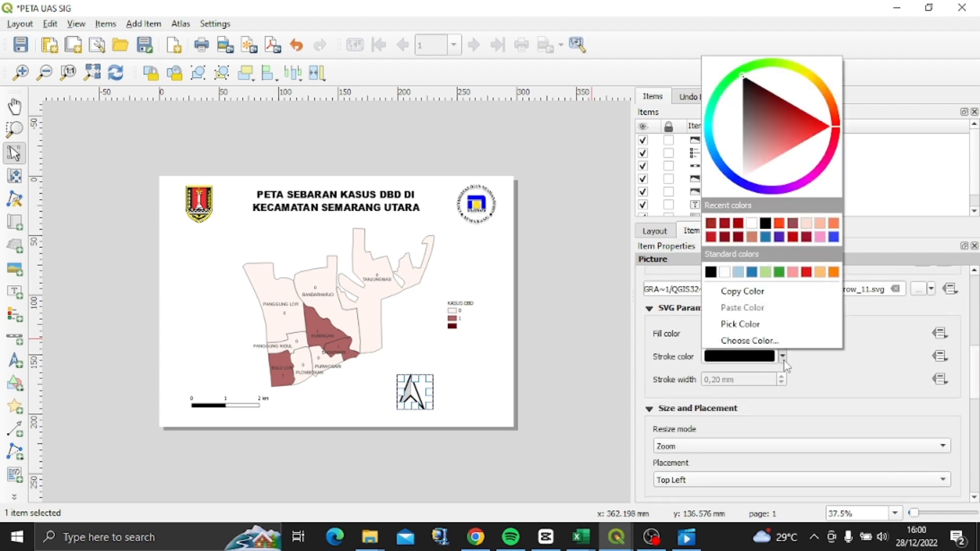
pyautogui.click(711, 236)
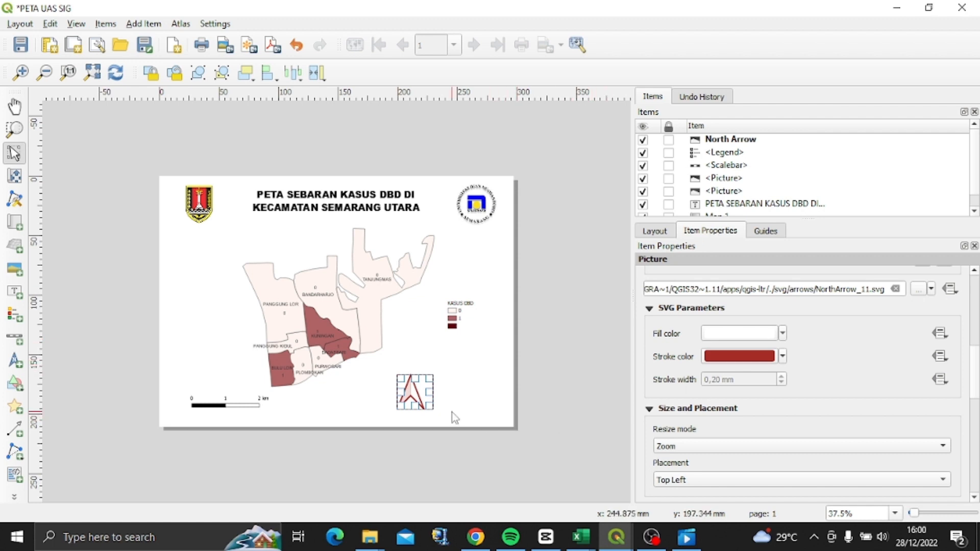
pyautogui.moveTo(430, 408); pyautogui.dragTo(416, 390)
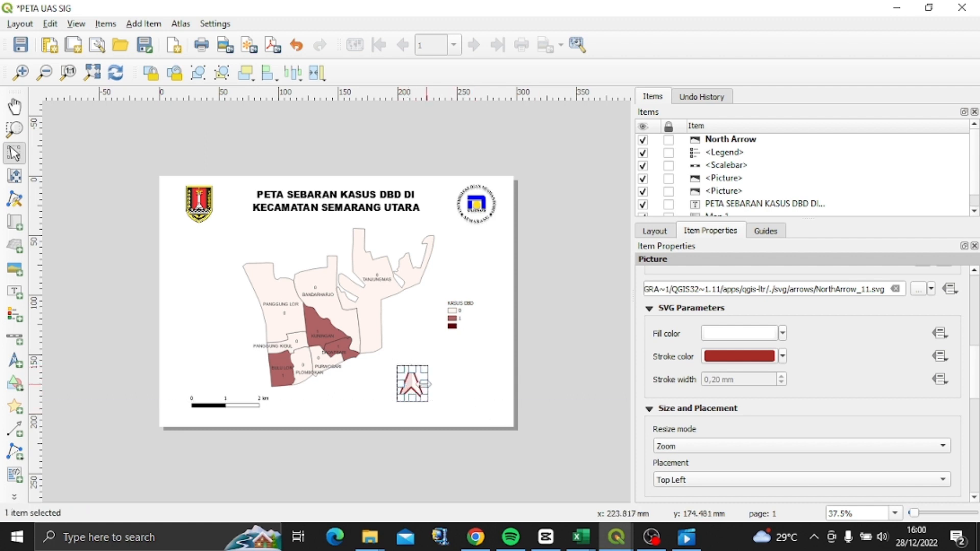
pyautogui.click(540, 389)
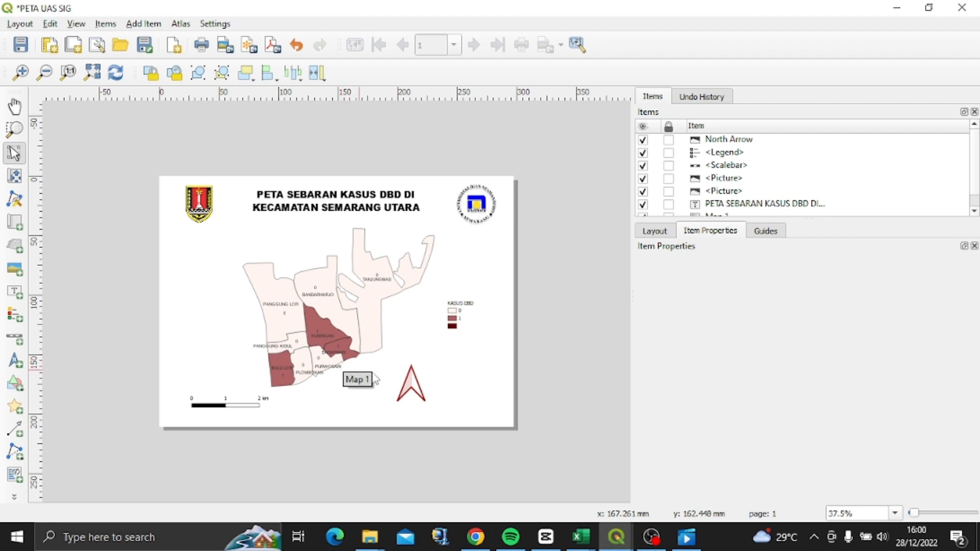
# Export the layout as the PNG image PETA UAS SIG in the Pictures folder at 300 dpi
pyautogui.click(226, 50)
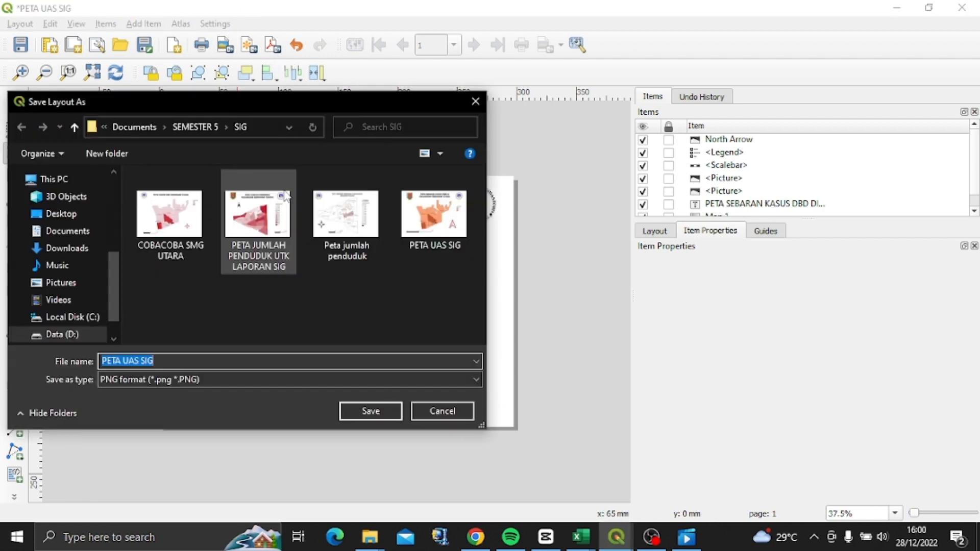
pyautogui.click(57, 301)
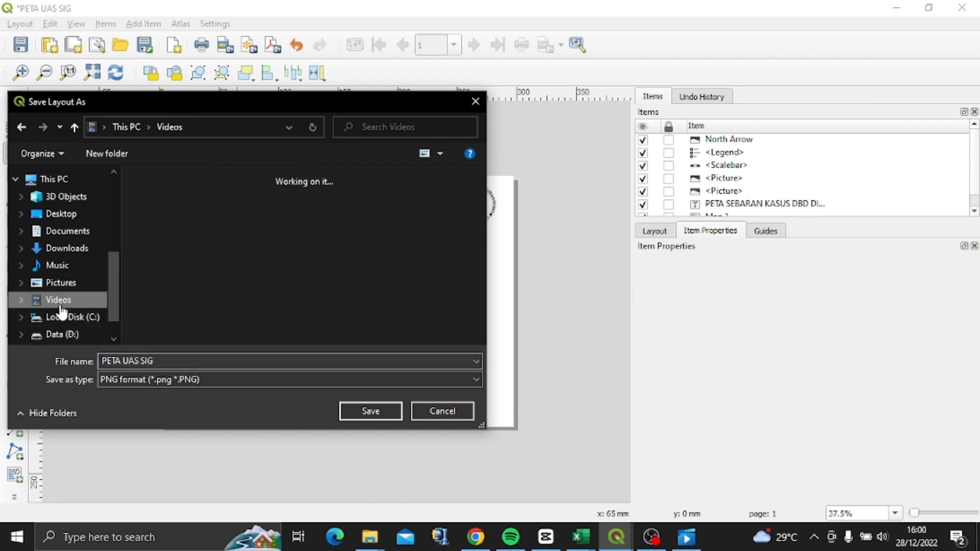
pyautogui.click(193, 358)
pyautogui.click(193, 358)
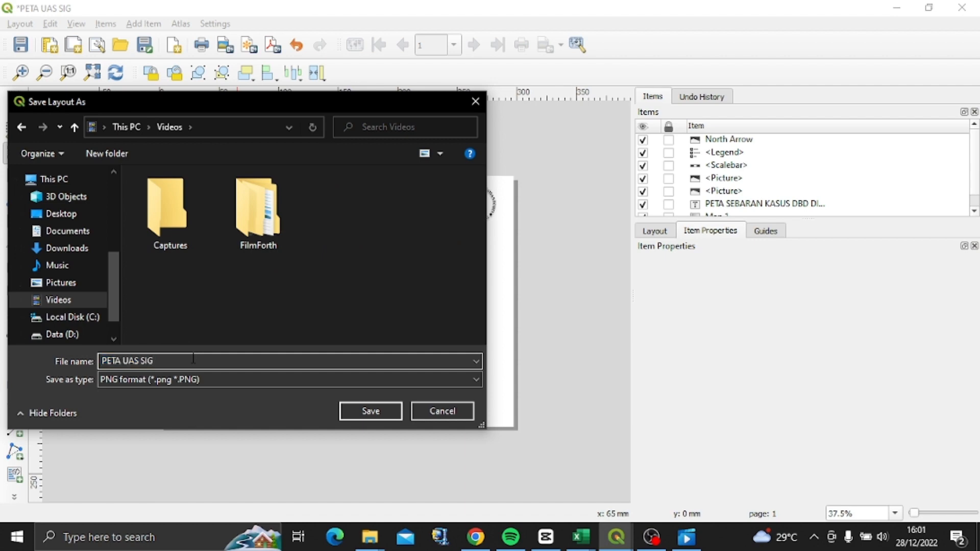
pyautogui.click(70, 283)
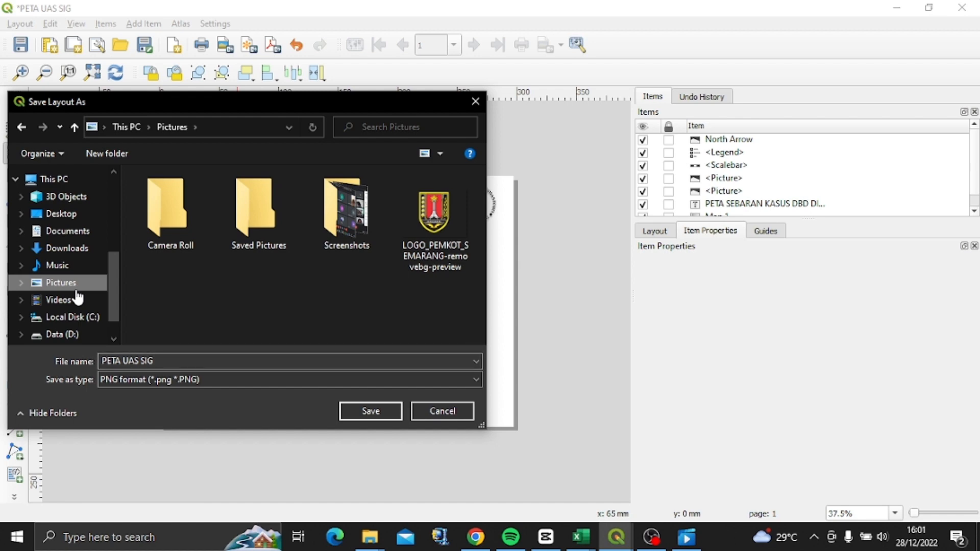
pyautogui.click(378, 410)
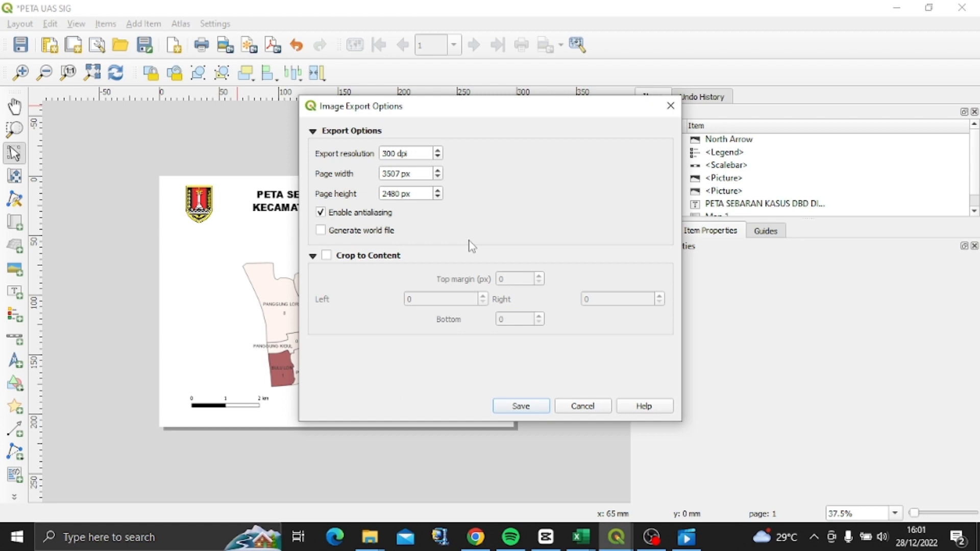
pyautogui.click(520, 407)
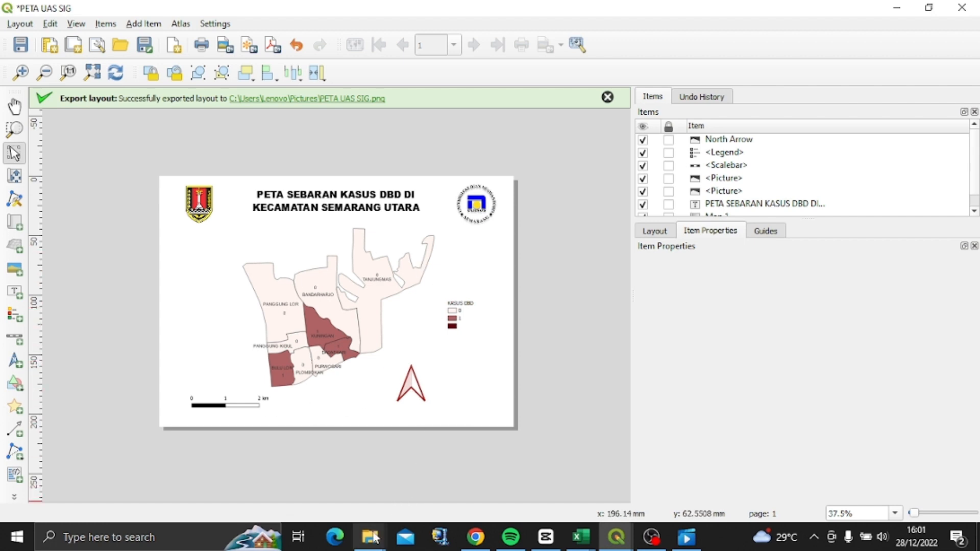
# Switch to File Explorer and open the exported PETA UAS SIG image from the Pictures folder to check it
pyautogui.moveTo(374, 541)
pyautogui.click(325, 485)
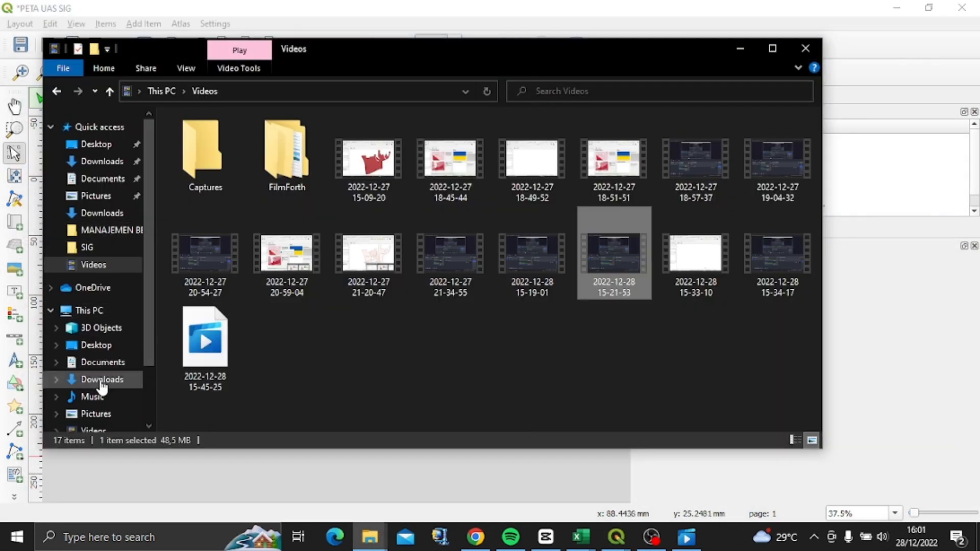
pyautogui.click(103, 415)
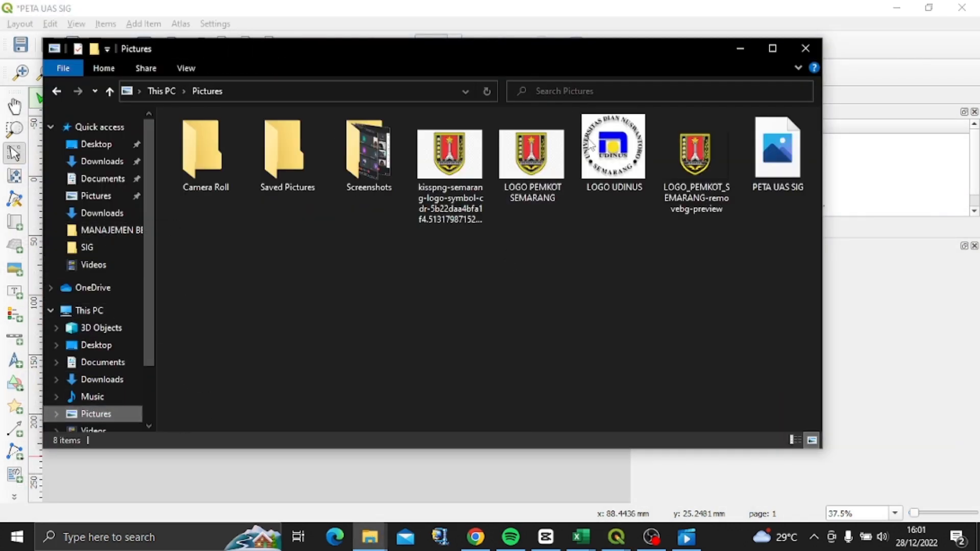
pyautogui.click(791, 170)
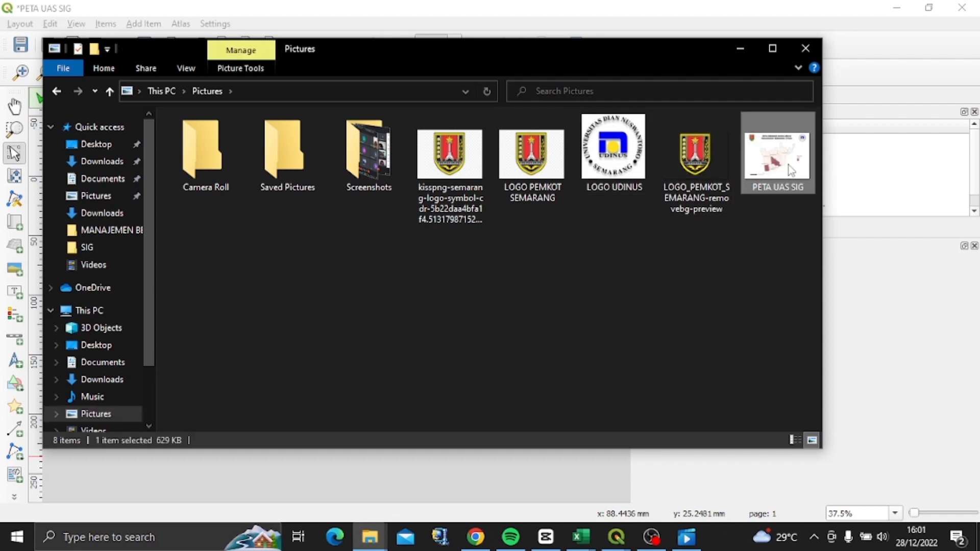
pyautogui.doubleClick(792, 170)
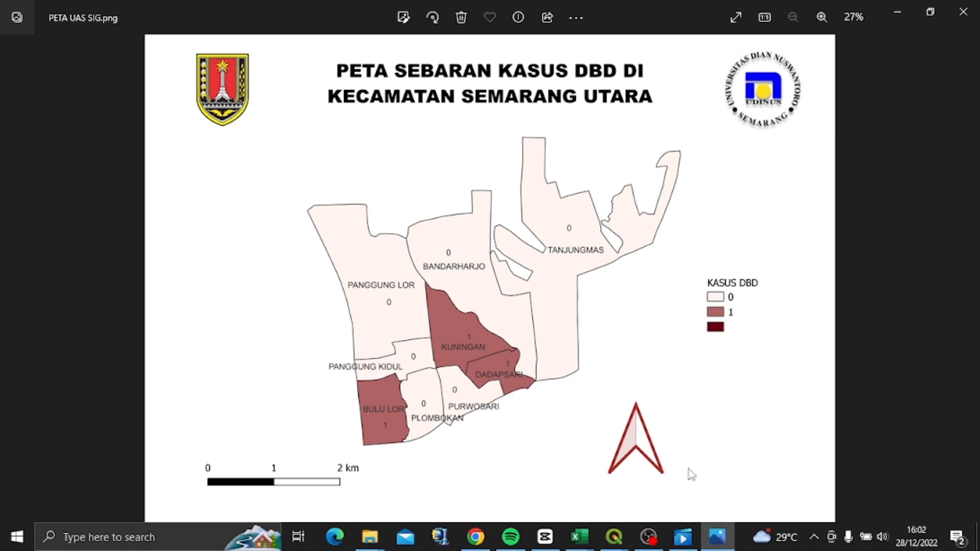
# Return to the QGIS print layout and save the project as UAS SIG SEMARANG UTARA FIKS in the SIG folder
pyautogui.moveTo(604, 537)
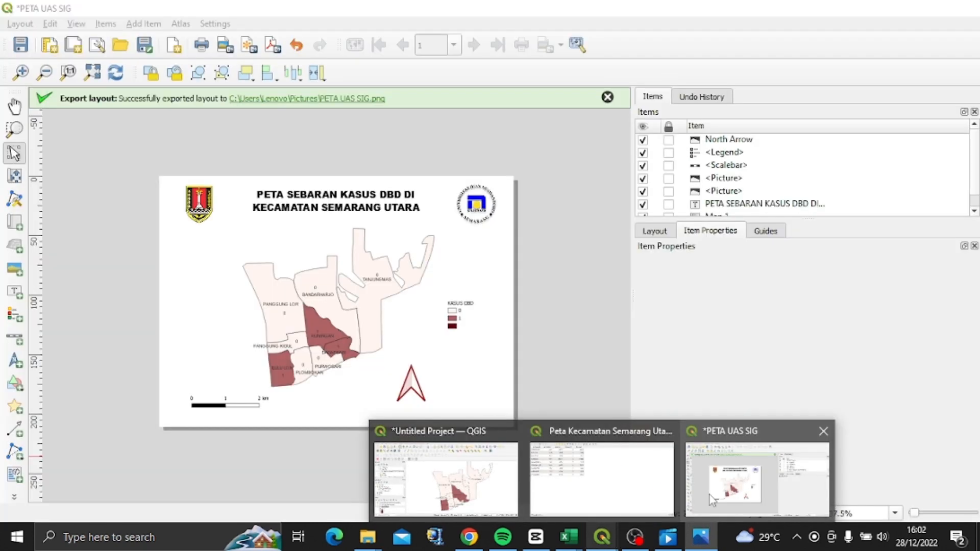
pyautogui.click(709, 495)
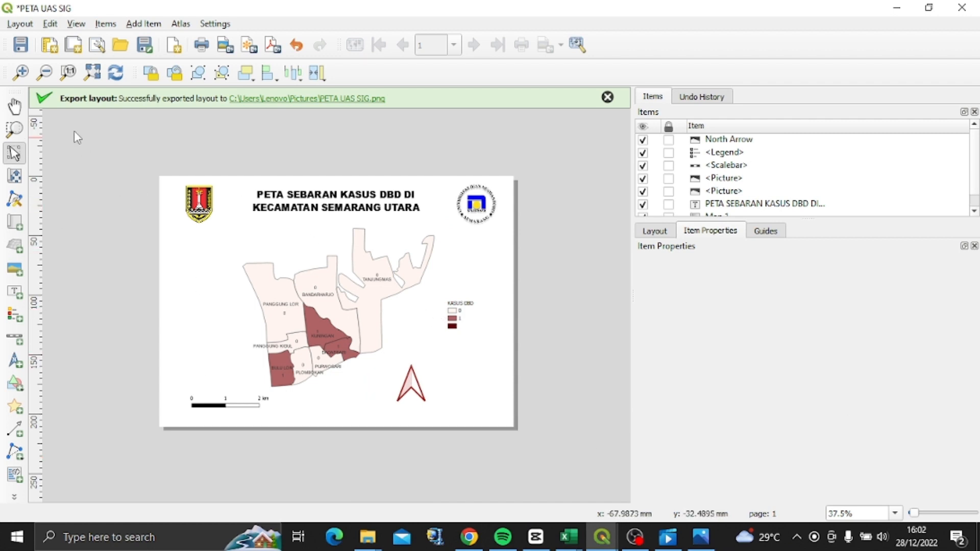
pyautogui.click(22, 49)
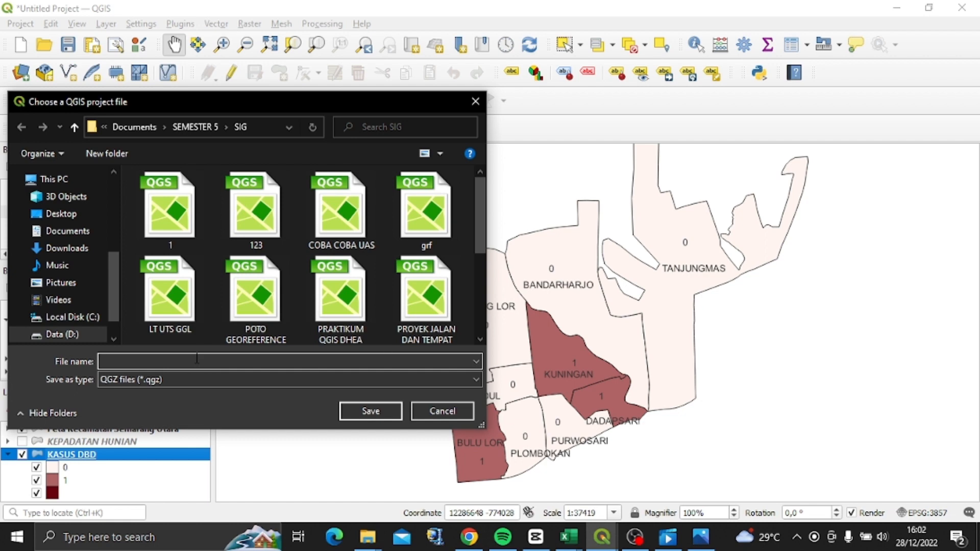
pyautogui.write('UAS SIG')
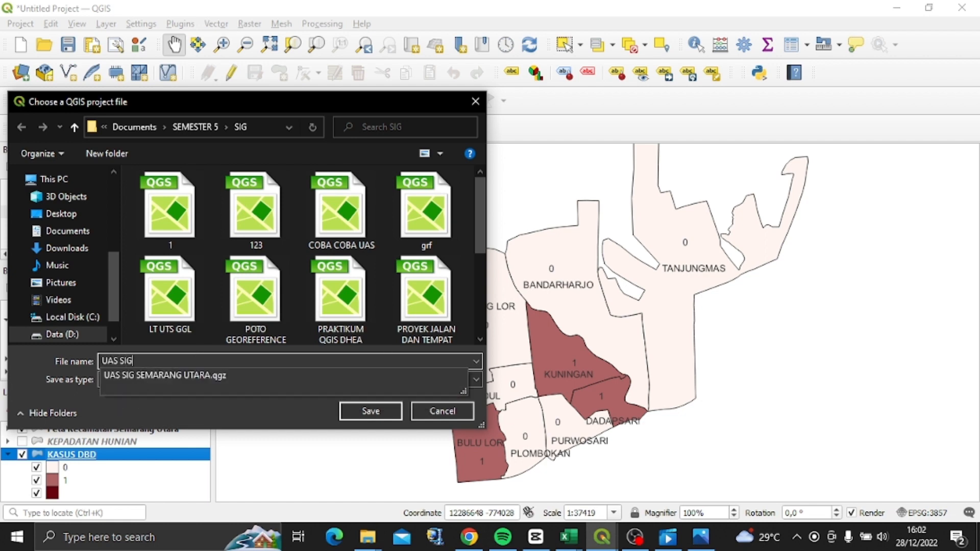
pyautogui.write(' SEMARANG UTARA FIKS')
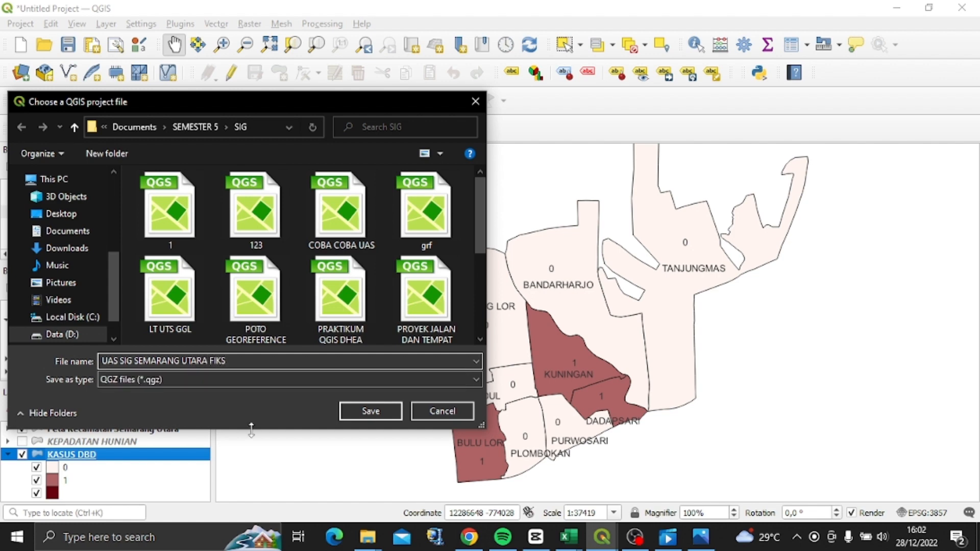
pyautogui.click(372, 415)
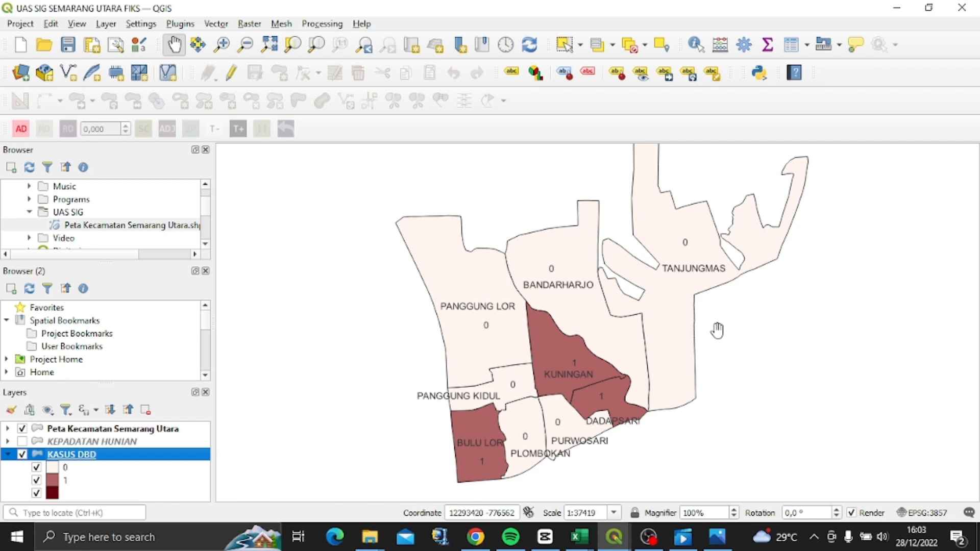
# View the exported PETA UAS SIG.png in the Photos app again, and return to the QGIS print layout
pyautogui.moveTo(656, 351); pyautogui.dragTo(639, 358)
pyautogui.click(717, 537)
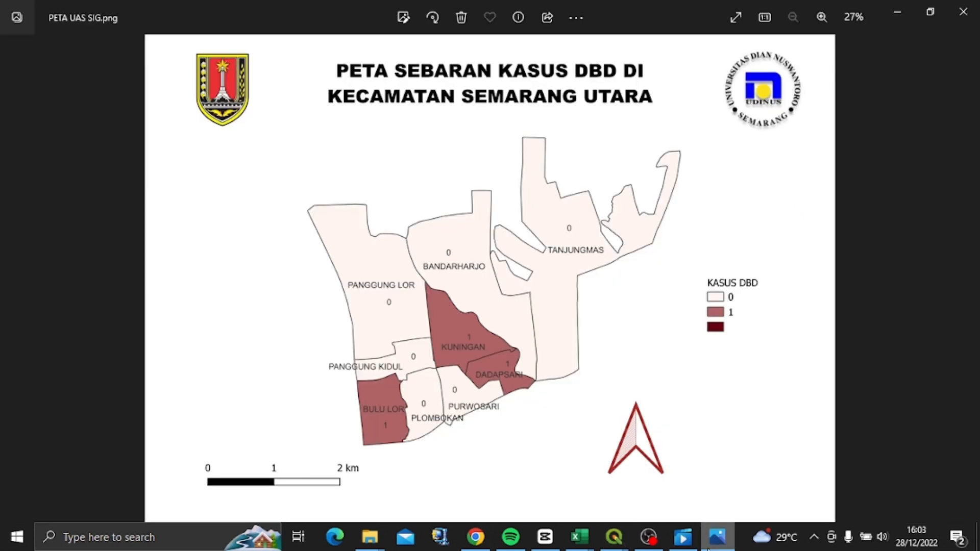
pyautogui.moveTo(614, 536)
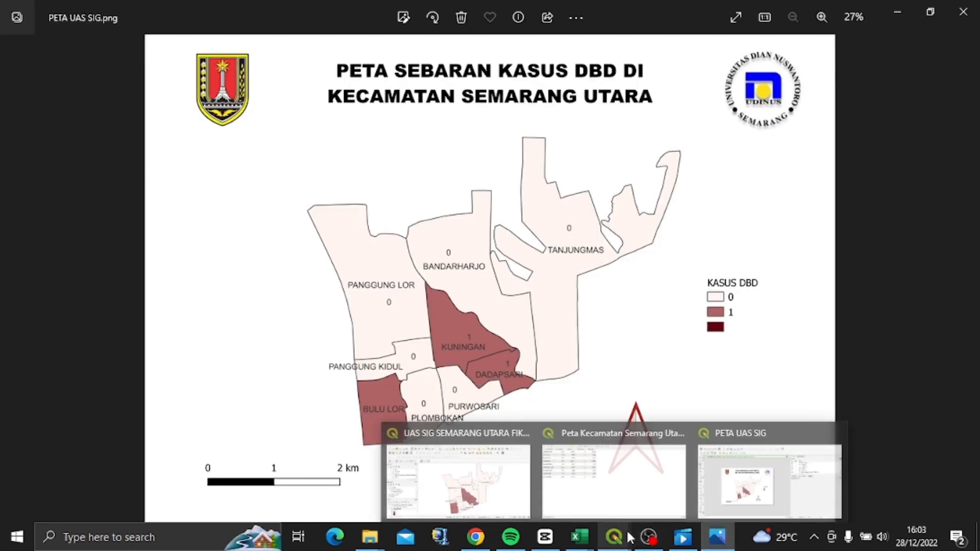
pyautogui.click(705, 507)
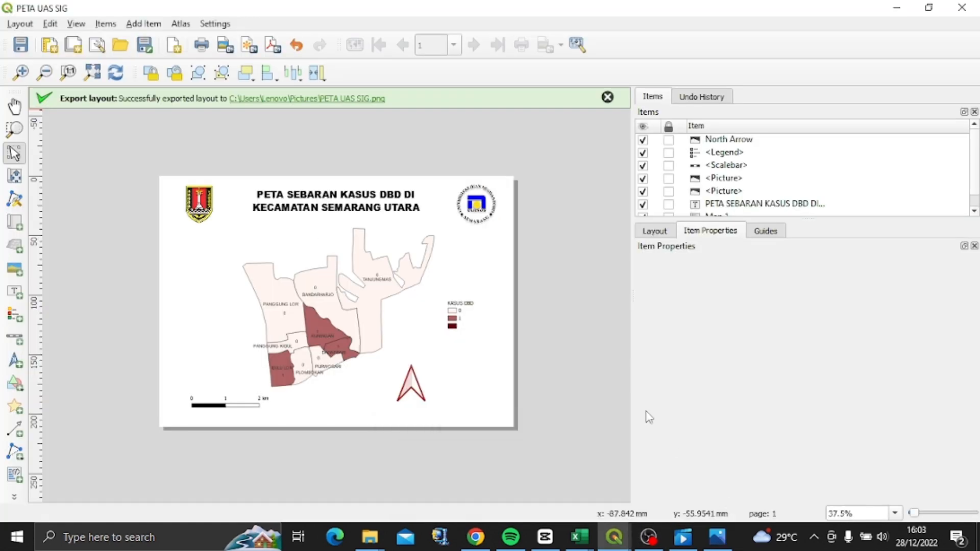